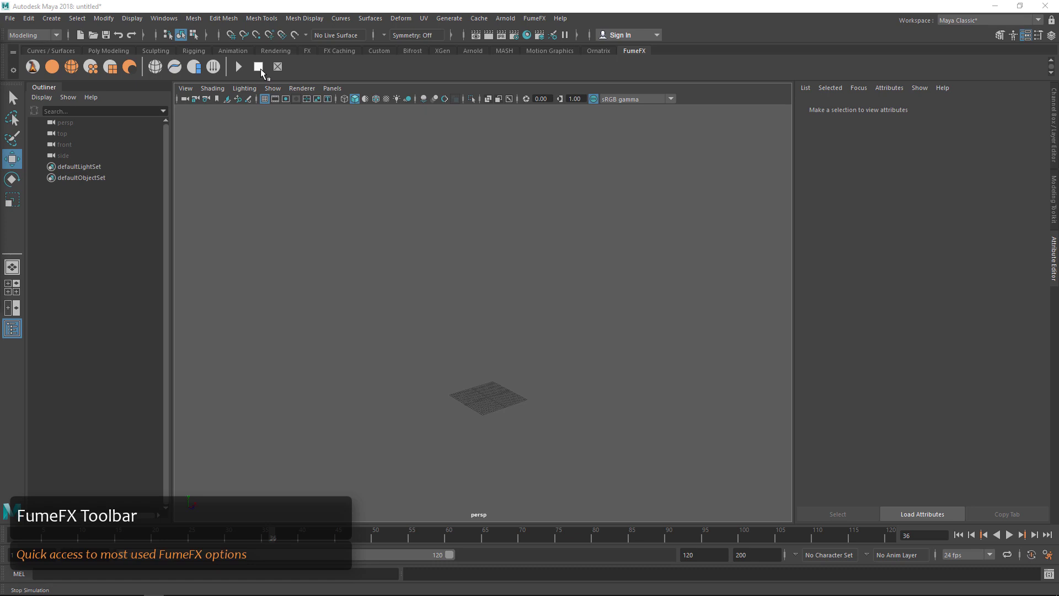
# - Create the FumeFX grid container fumeFX7 and orbit the view around it
pyautogui.click(33, 67)
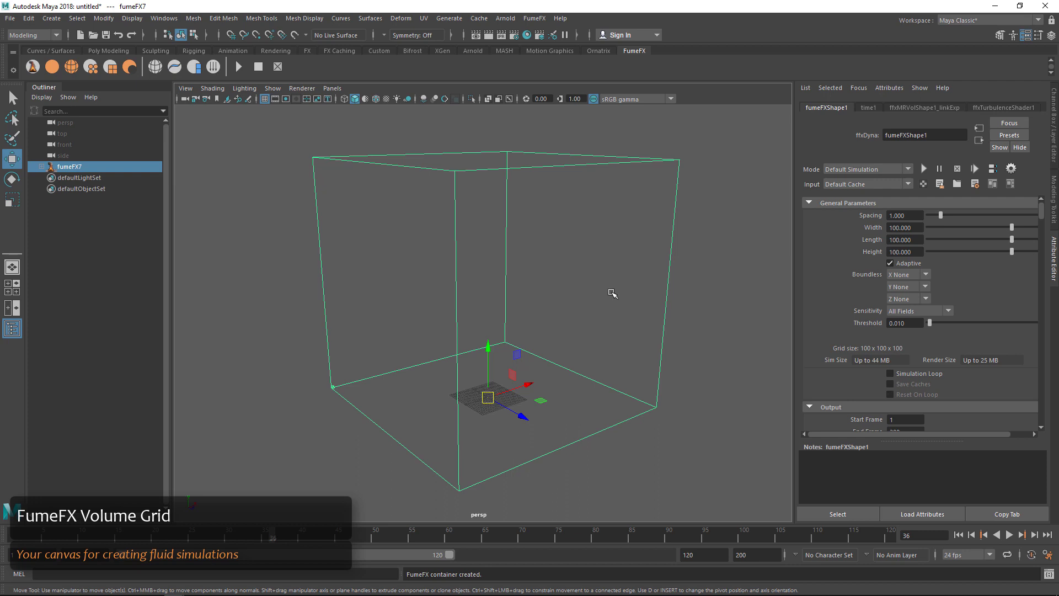
pyautogui.keyDown('alt'); pyautogui.moveTo(610, 293); pyautogui.dragTo(666, 289); pyautogui.keyUp('alt')
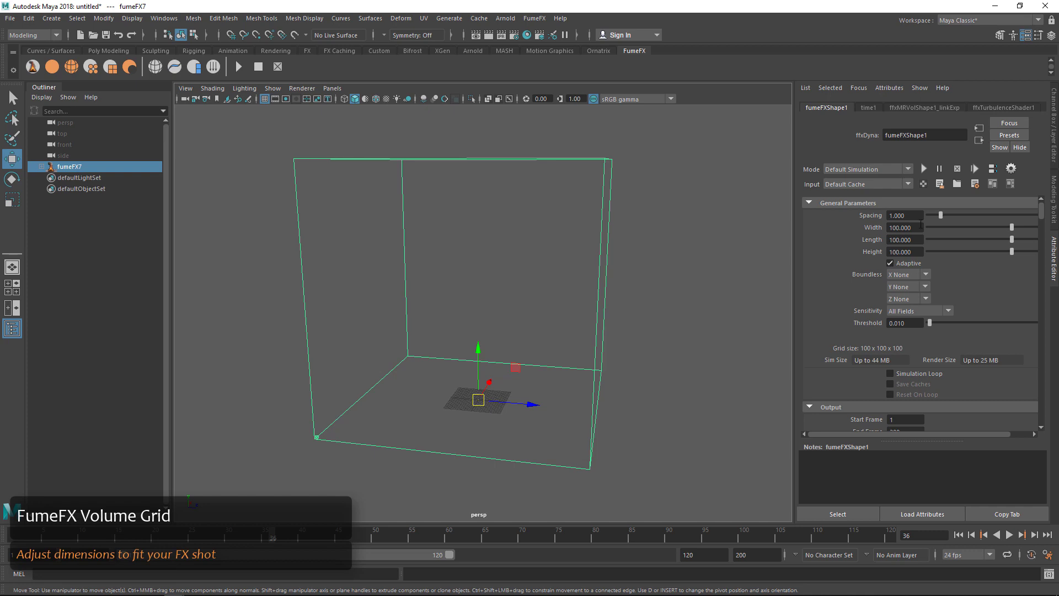
pyautogui.doubleClick(917, 227)
pyautogui.write('80')
pyautogui.press('Tab')
pyautogui.write('80')
pyautogui.press('Return')
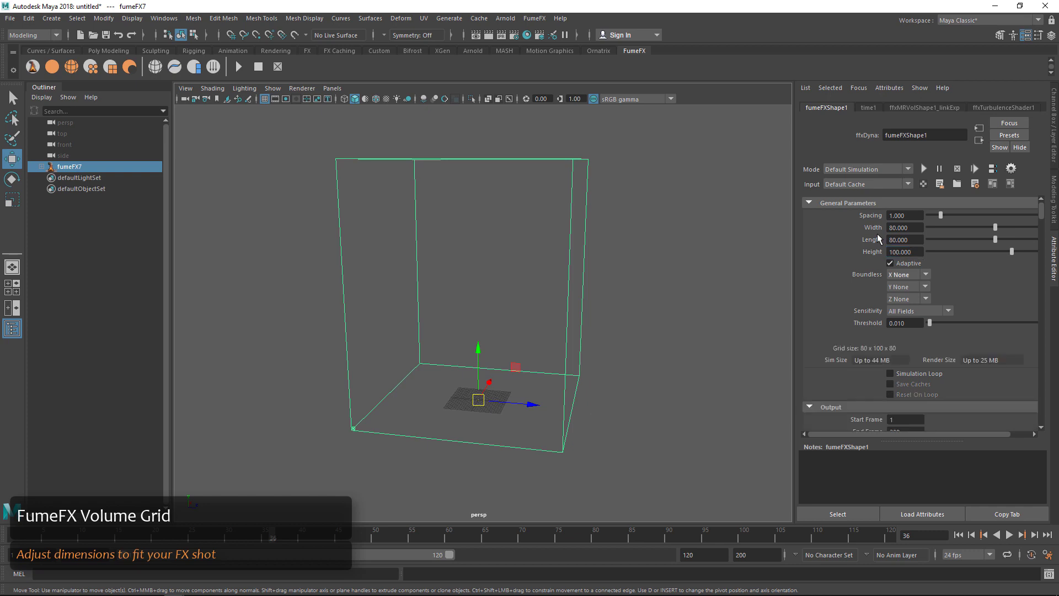
pyautogui.click(910, 228)
pyautogui.doubleClick(894, 228)
pyautogui.write('100')
pyautogui.press('Tab')
pyautogui.write('100')
pyautogui.press('Tab')
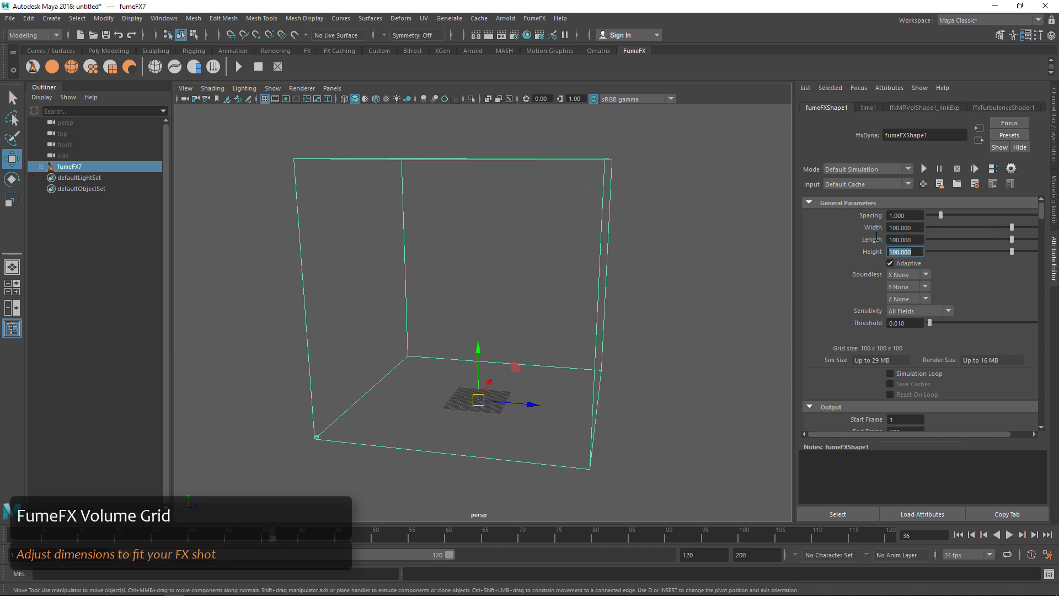
pyautogui.doubleClick(889, 215)
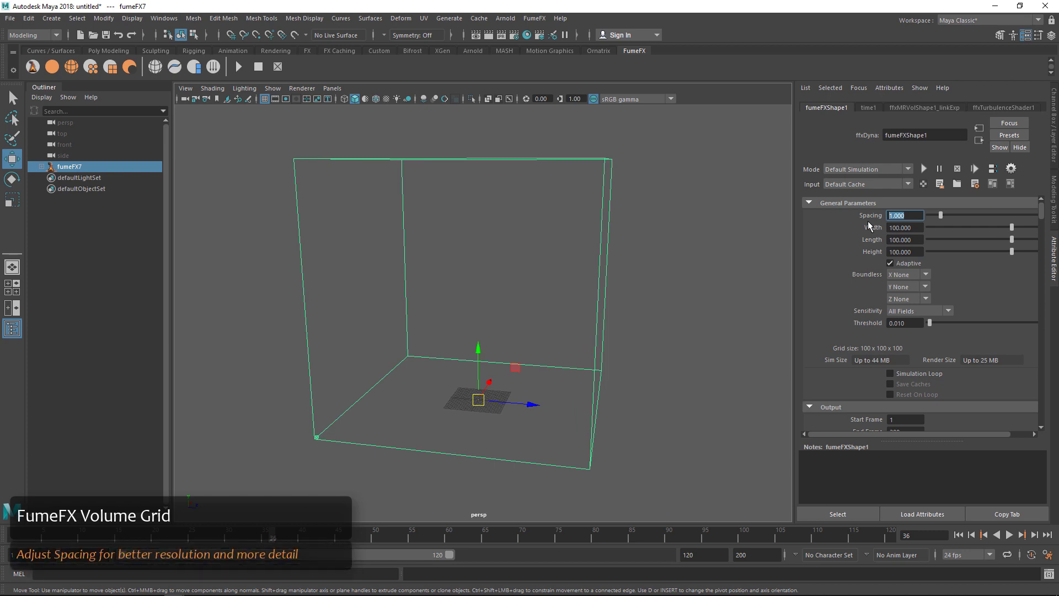
pyautogui.write('10')
pyautogui.press('Tab')
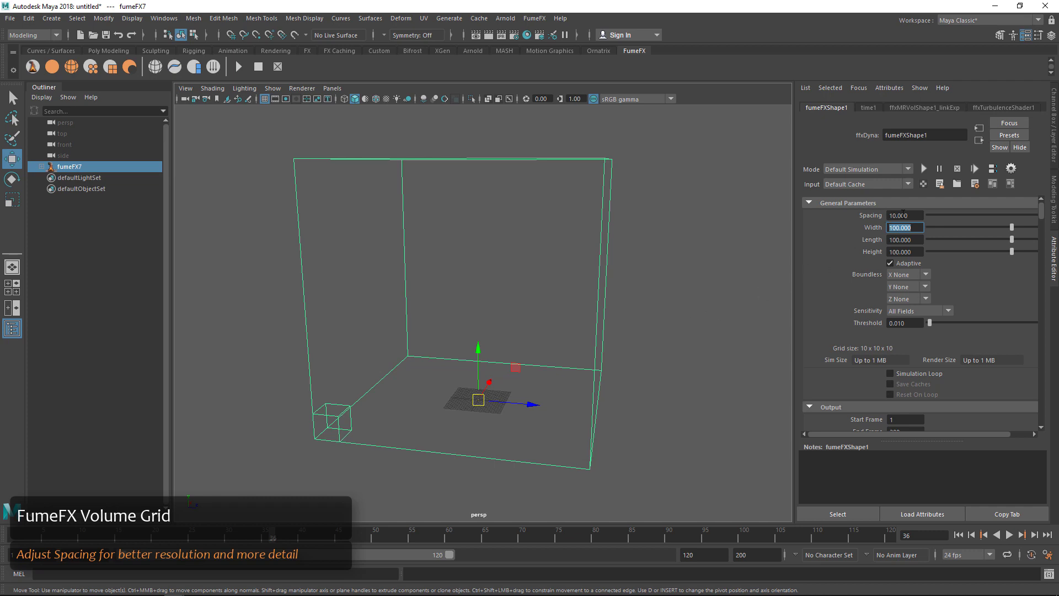
pyautogui.click(904, 215)
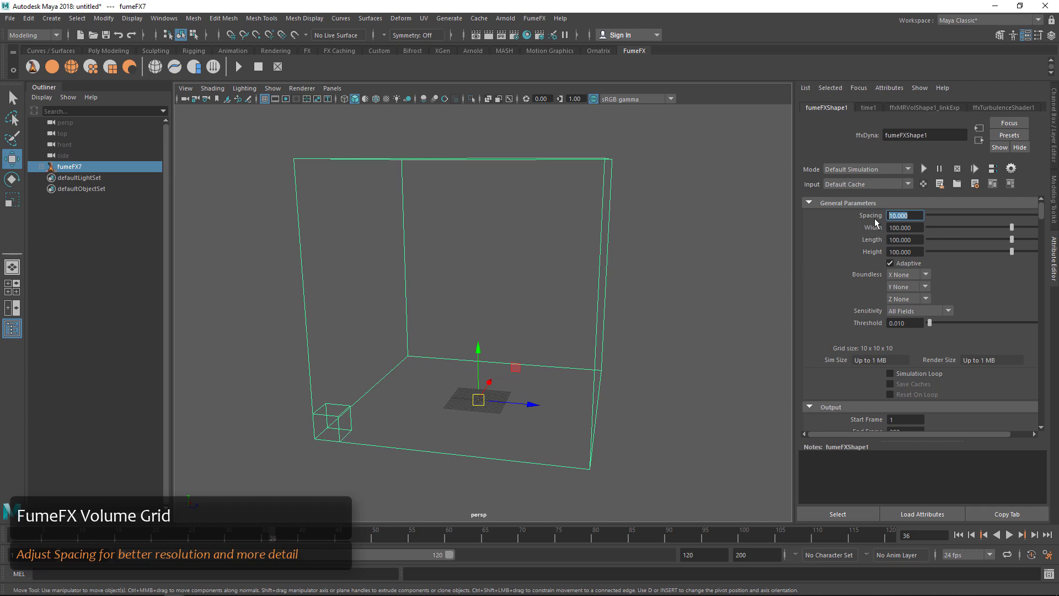
pyautogui.write('1')
pyautogui.press('Tab')
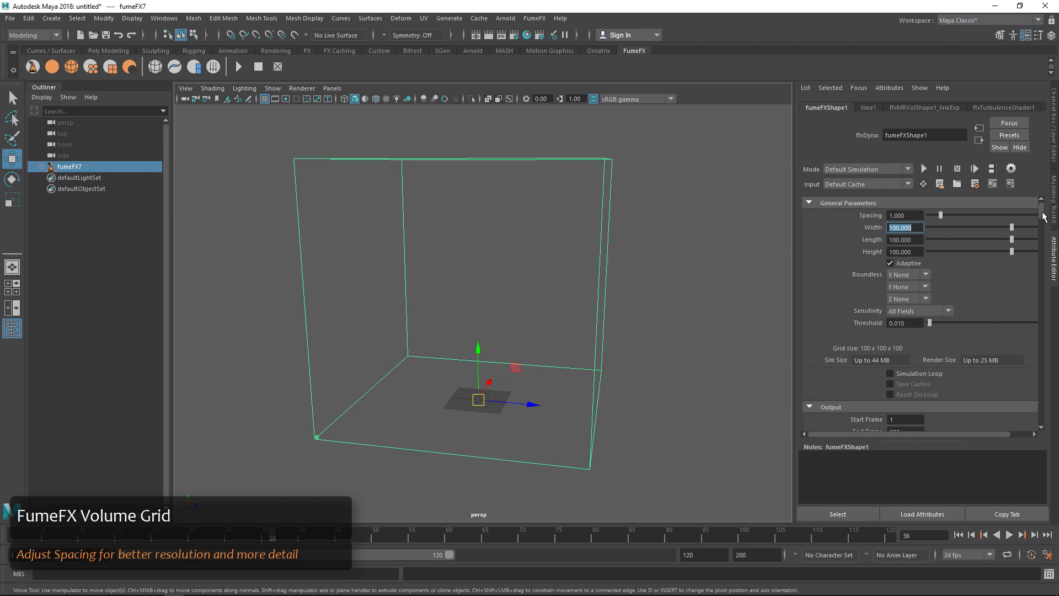
pyautogui.moveTo(1044, 216)
pyautogui.mouseDown()
pyautogui.moveTo(1057, 331)
pyautogui.moveTo(1056, 211)
pyautogui.mouseUp()
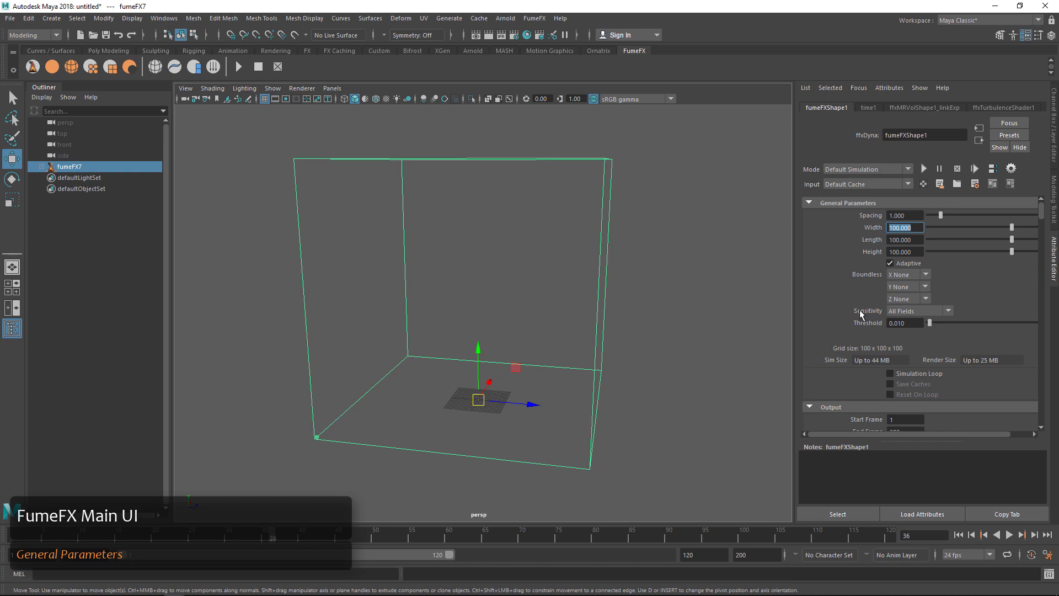
pyautogui.scroll(-3, 855, 383)
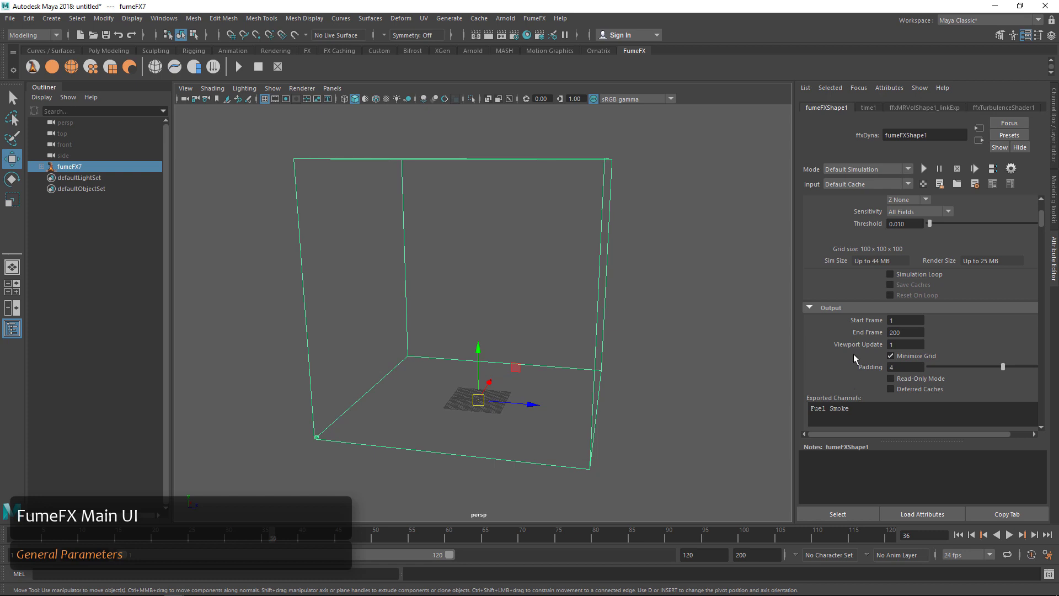
pyautogui.scroll(-3, 854, 358)
pyautogui.scroll(-4, 965, 357)
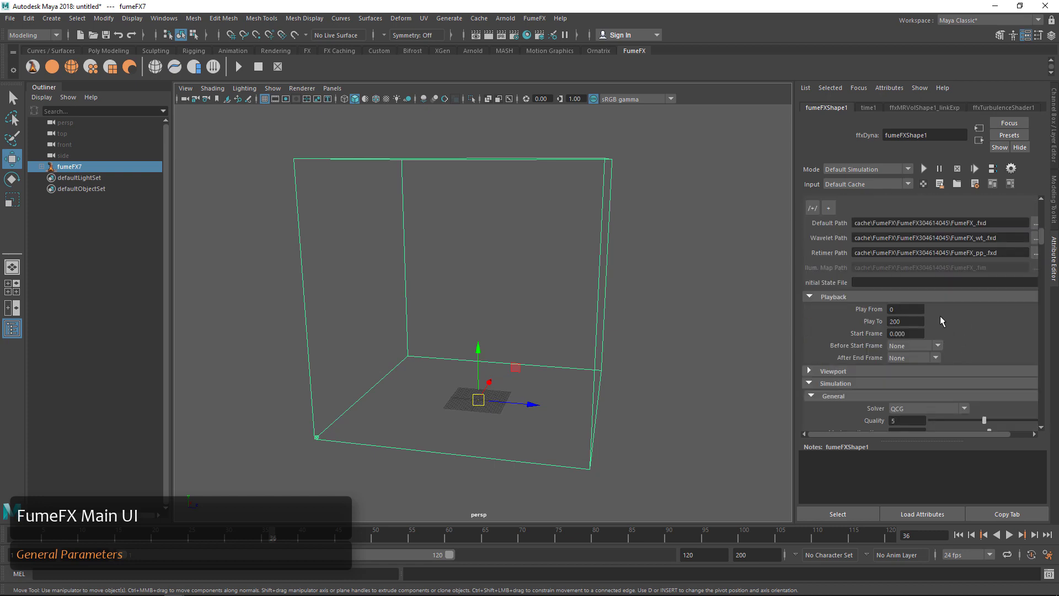
pyautogui.scroll(-4, 940, 319)
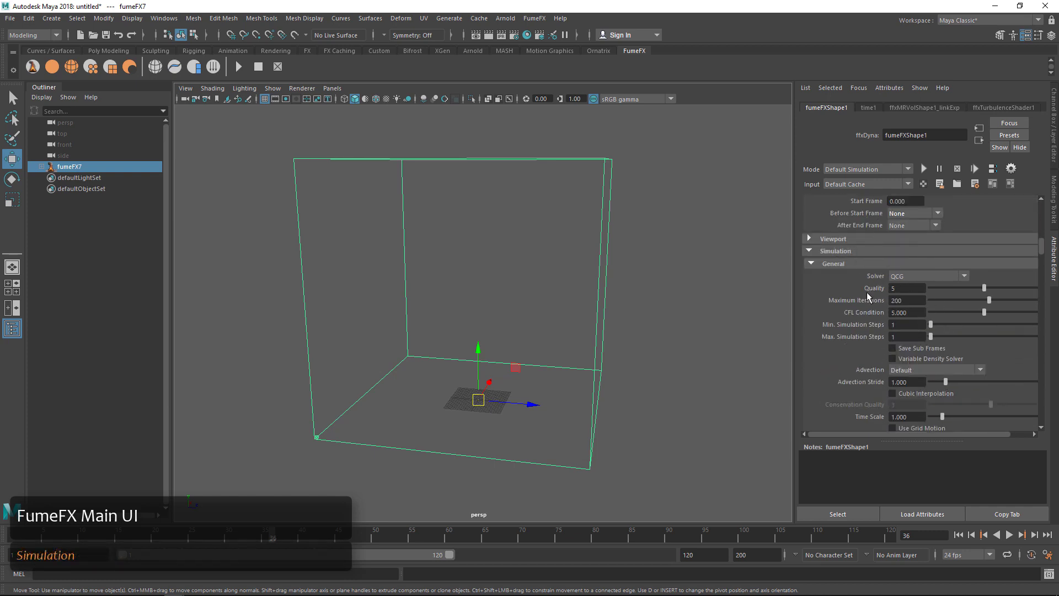
pyautogui.scroll(-1, 866, 295)
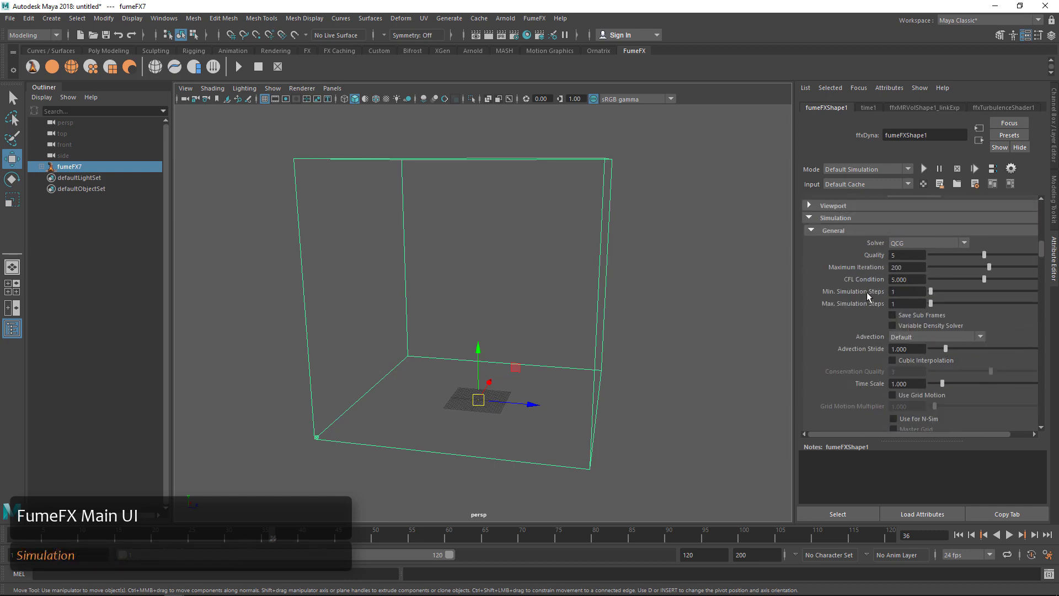
pyautogui.doubleClick(908, 256)
pyautogui.scroll(-6, 853, 307)
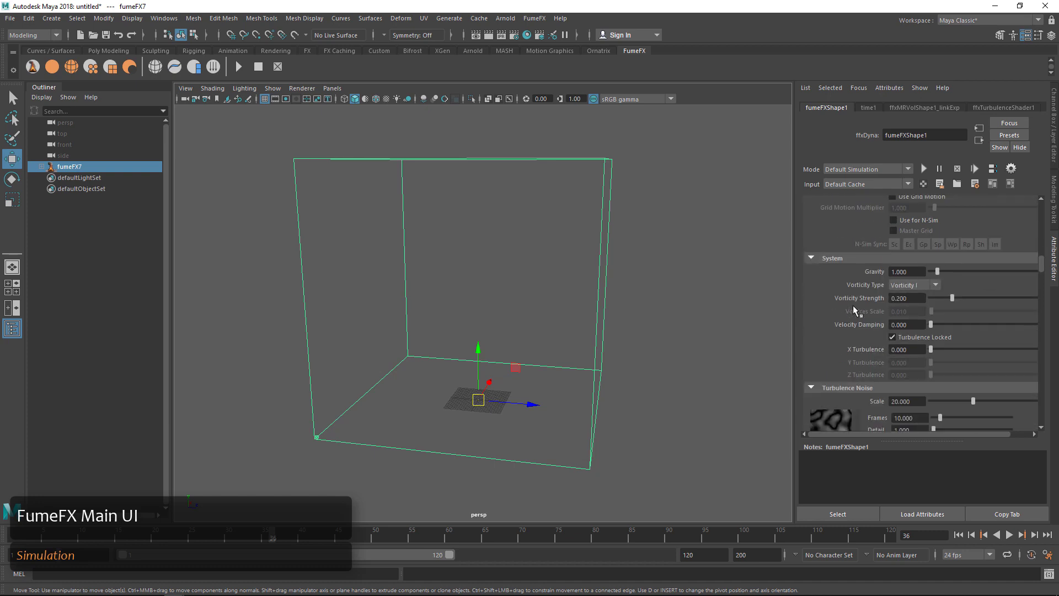
pyautogui.press('Tab')
pyautogui.press('Tab')
pyautogui.scroll(-4, 836, 334)
pyautogui.press('Tab')
pyautogui.press('Tab')
pyautogui.press('Tab')
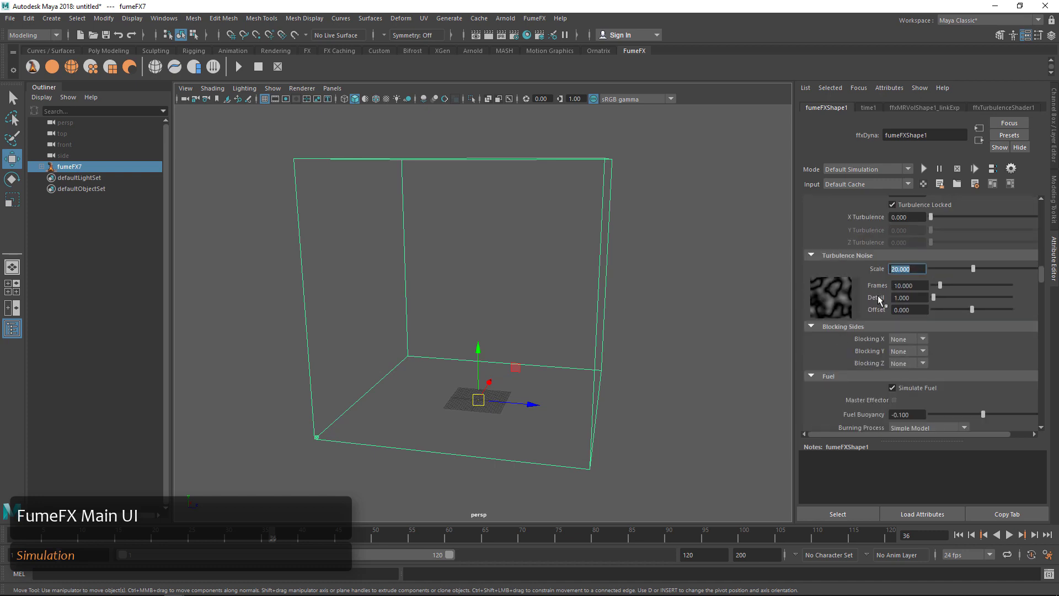
pyautogui.scroll(-8, 878, 296)
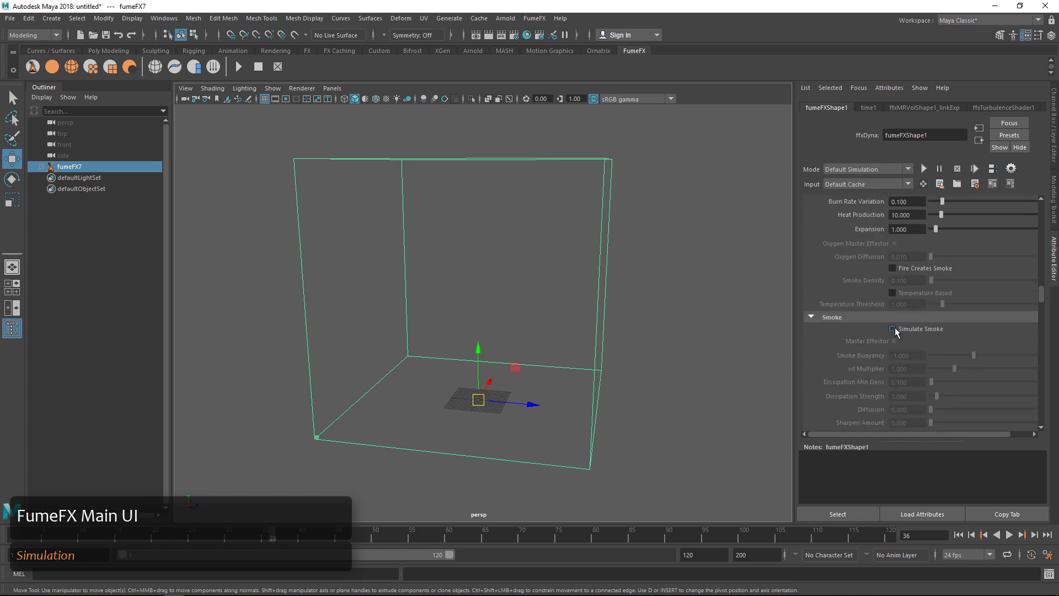
pyautogui.scroll(-1, 894, 327)
pyautogui.scroll(-4, 894, 326)
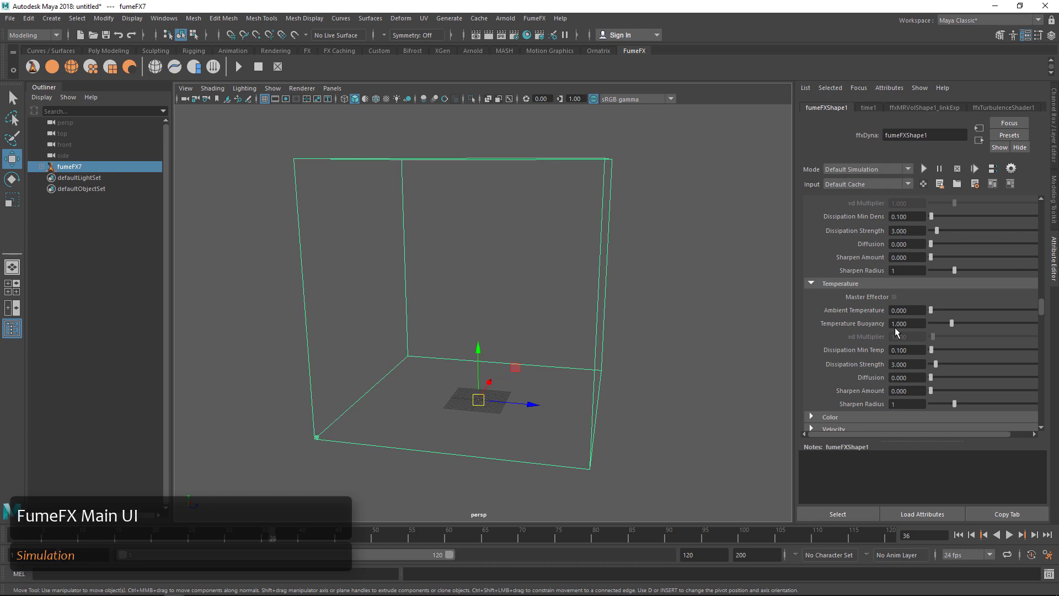
pyautogui.scroll(-6, 949, 293)
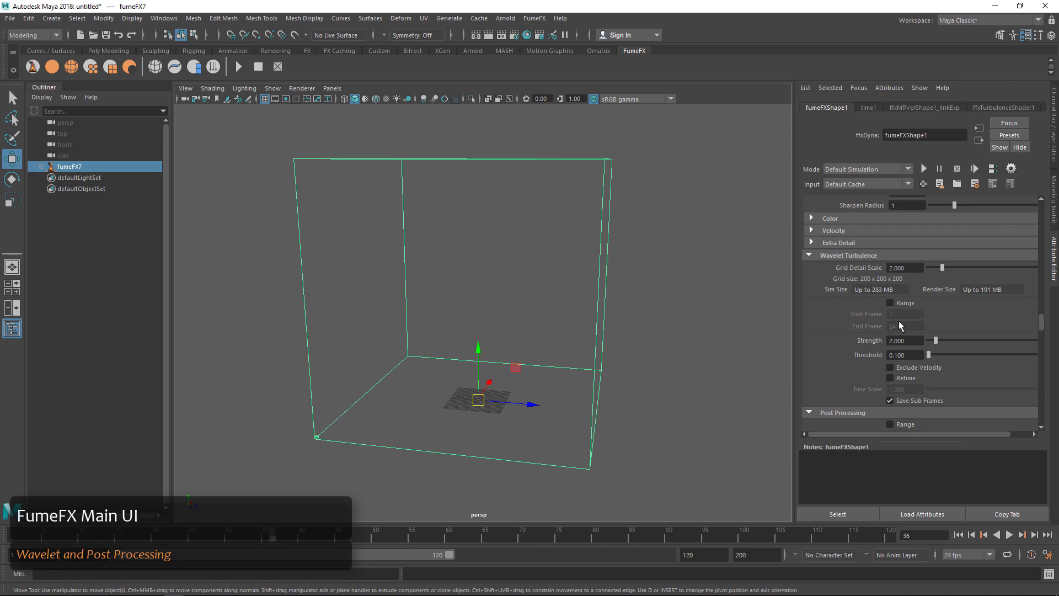
pyautogui.scroll(-1, 899, 325)
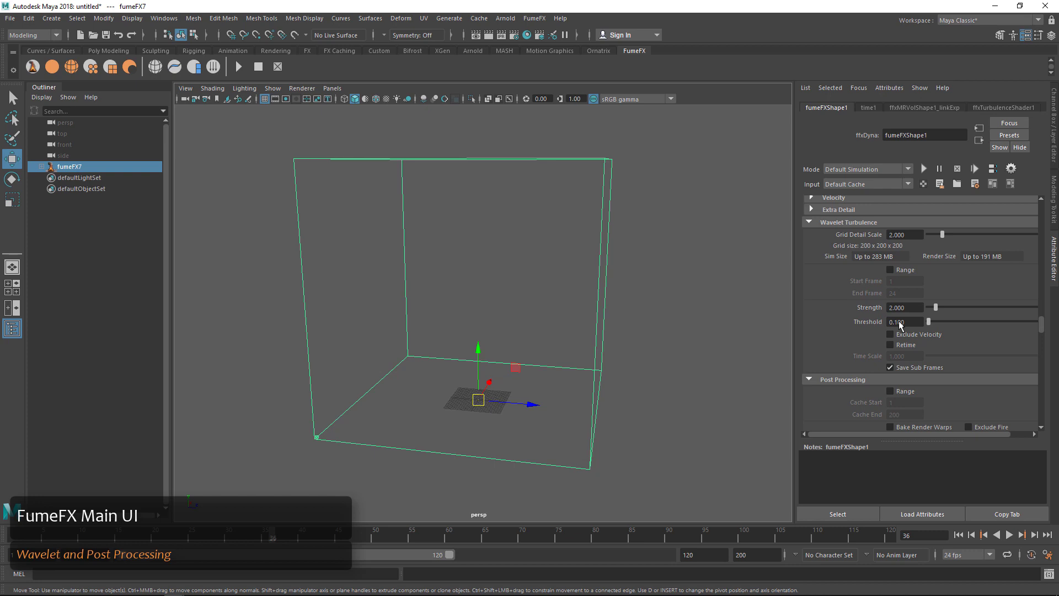
pyautogui.scroll(-2, 887, 354)
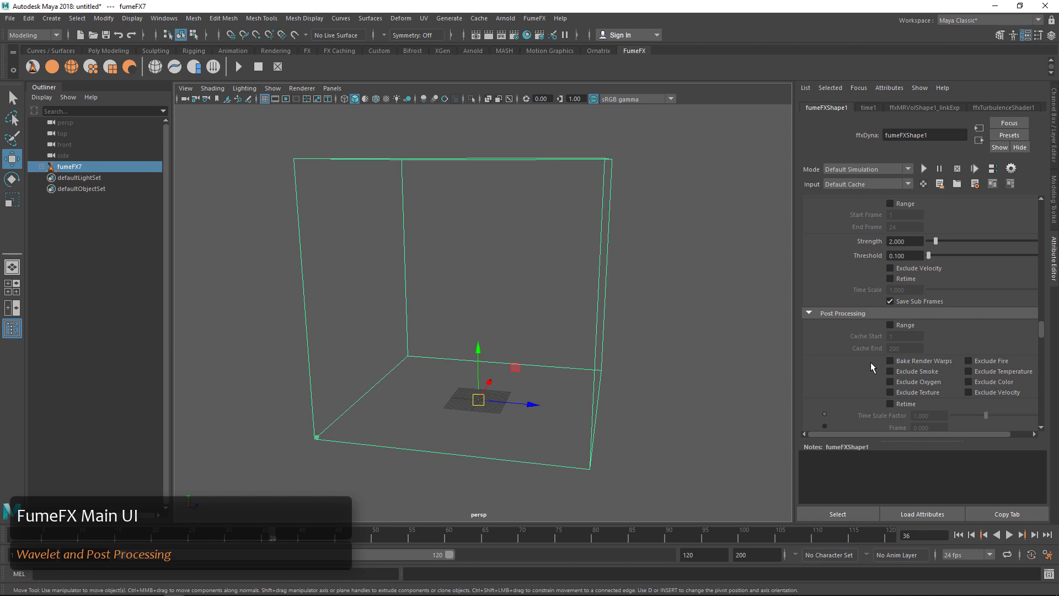
pyautogui.scroll(-1, 870, 364)
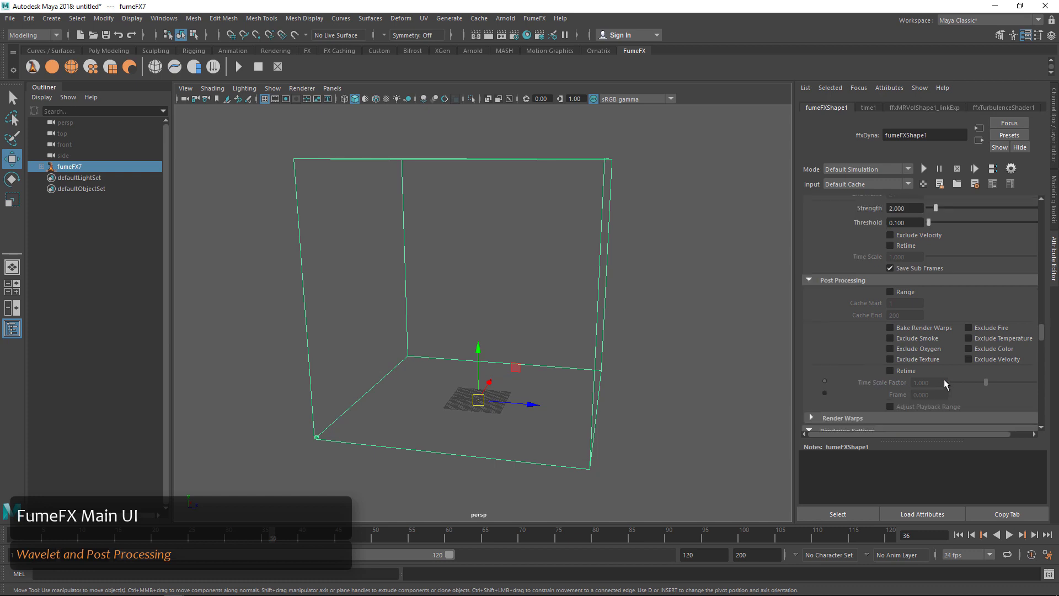
pyautogui.scroll(-7, 944, 379)
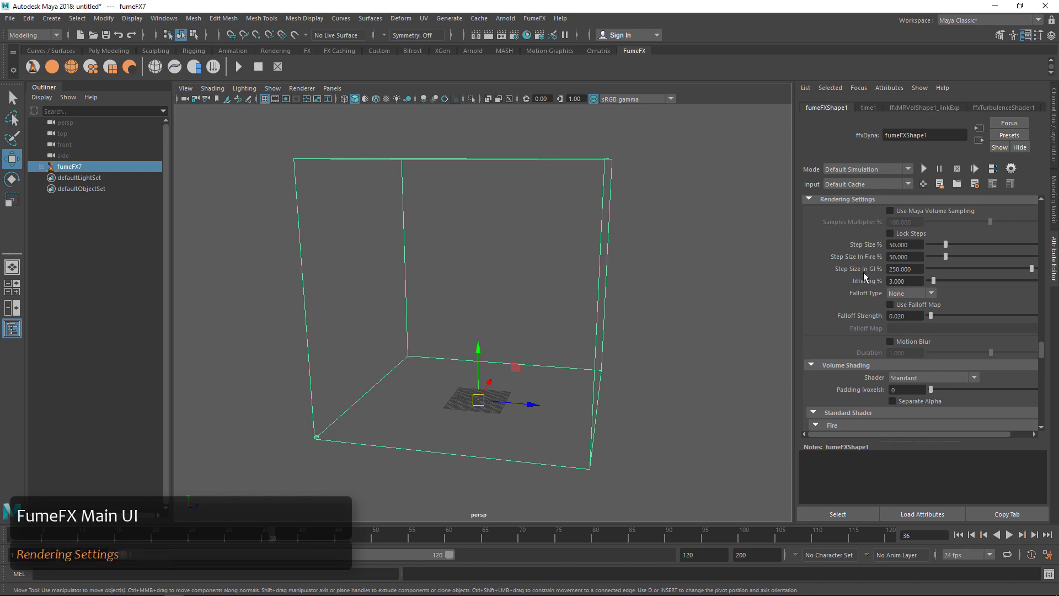
pyautogui.click(915, 243)
pyautogui.scroll(-6, 839, 296)
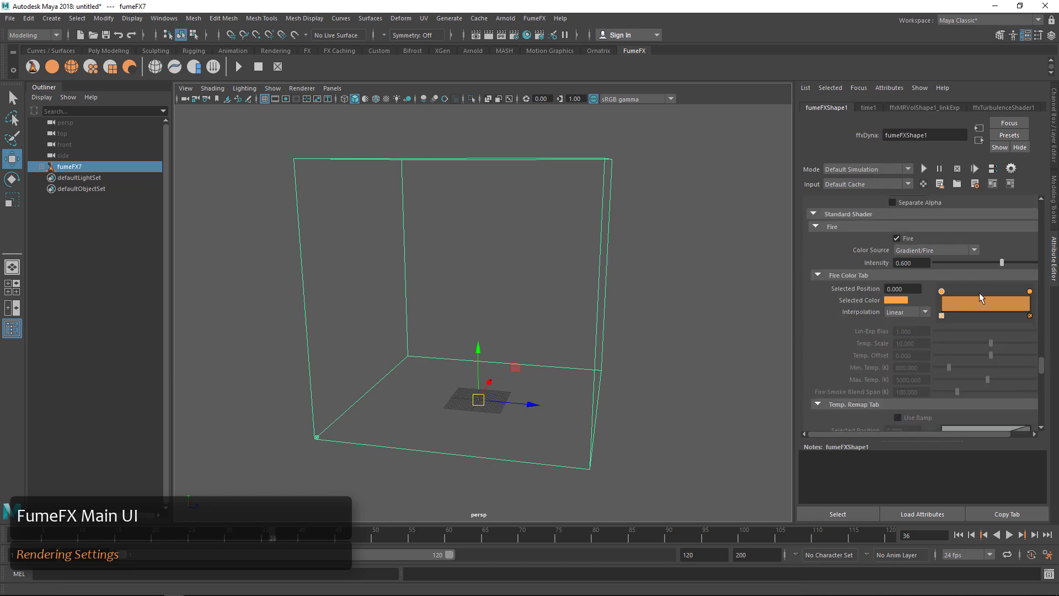
pyautogui.scroll(-4, 962, 306)
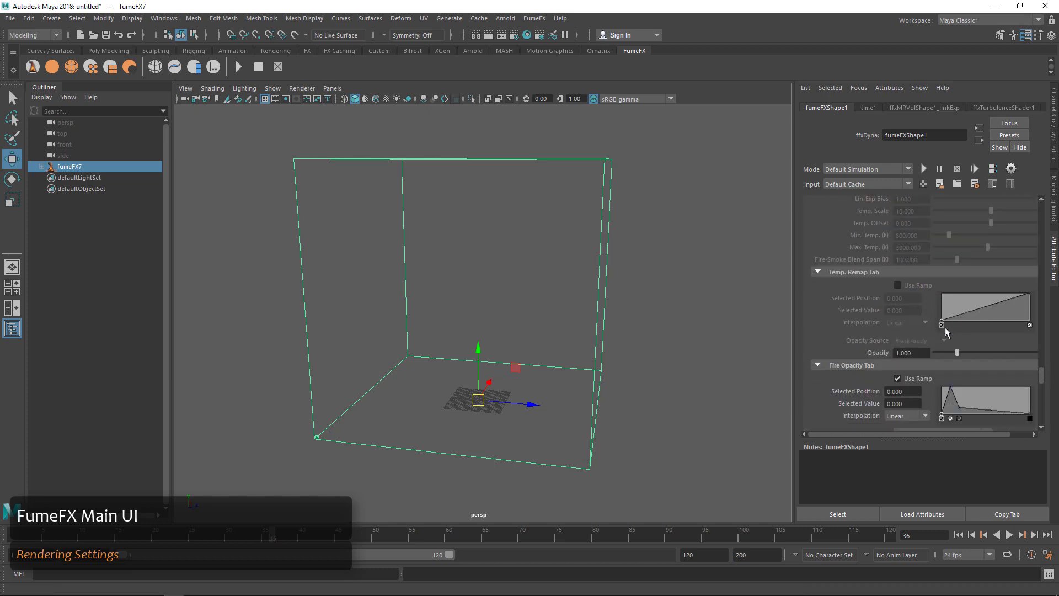
pyautogui.click(919, 352)
pyautogui.scroll(-4, 877, 312)
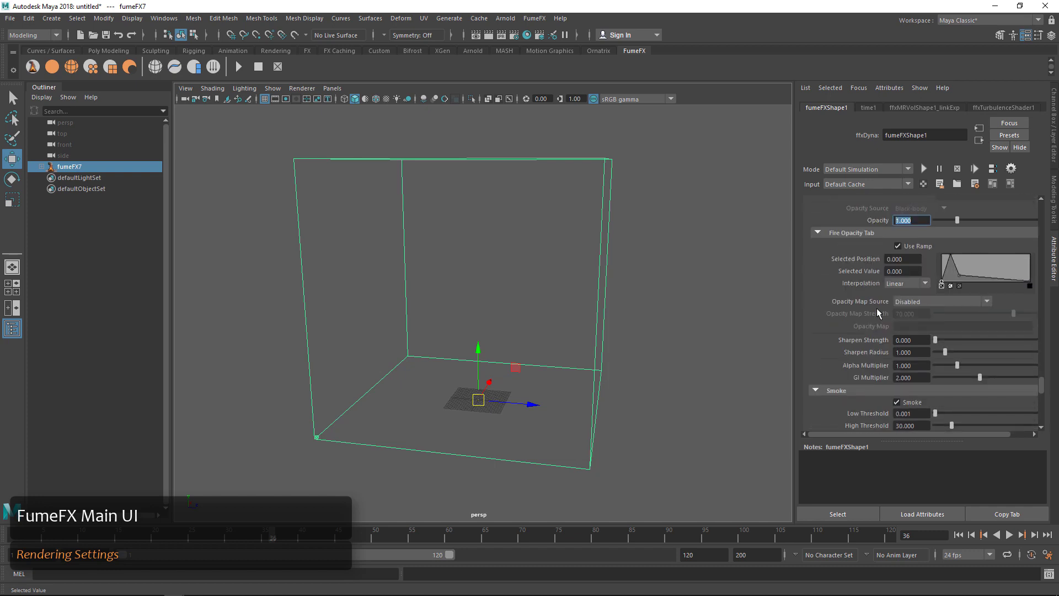
pyautogui.scroll(-4, 876, 310)
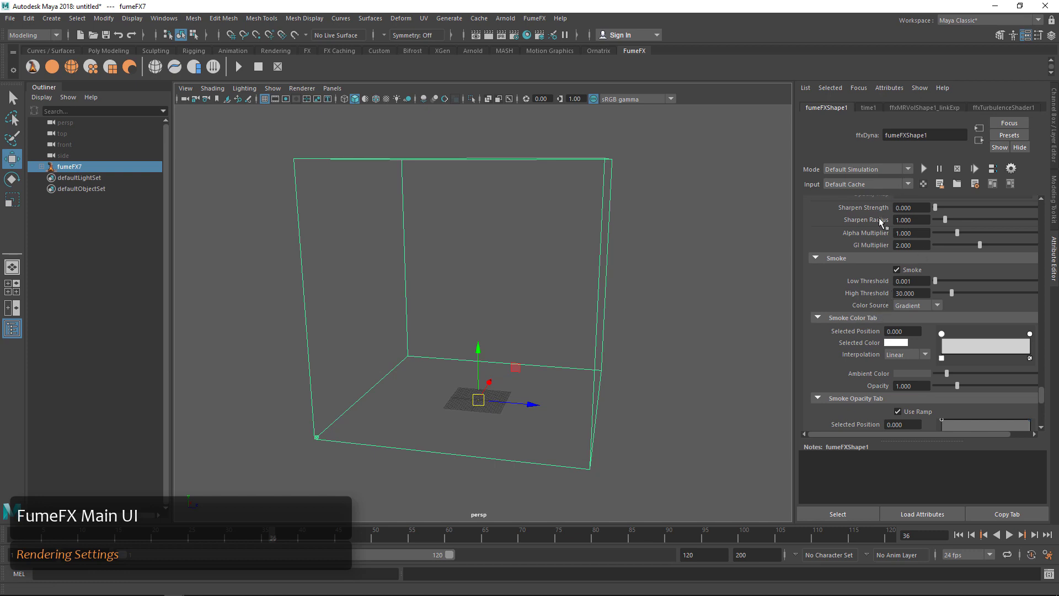
pyautogui.click(991, 185)
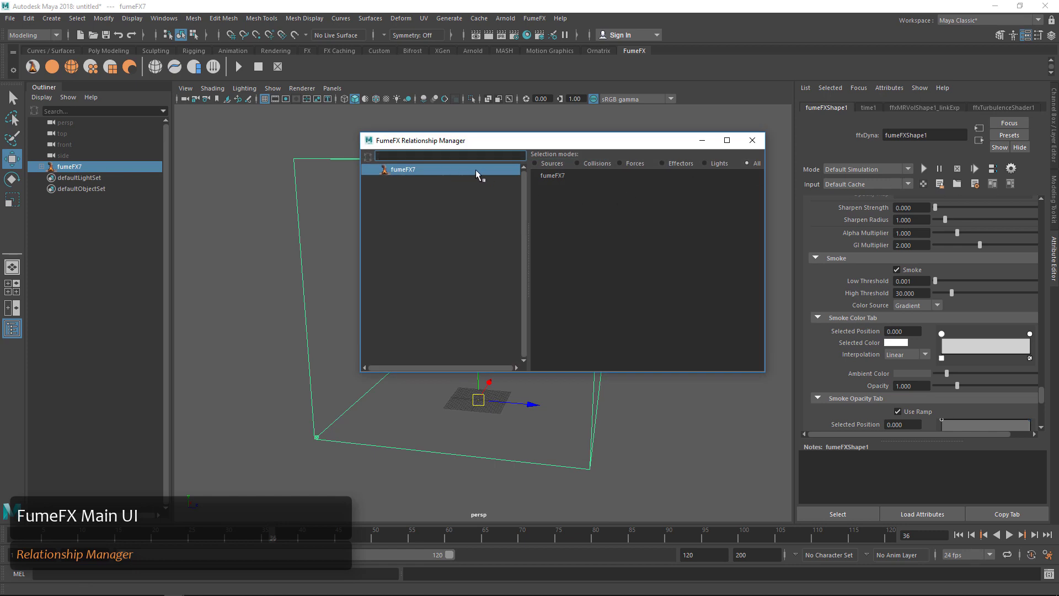
pyautogui.click(564, 177)
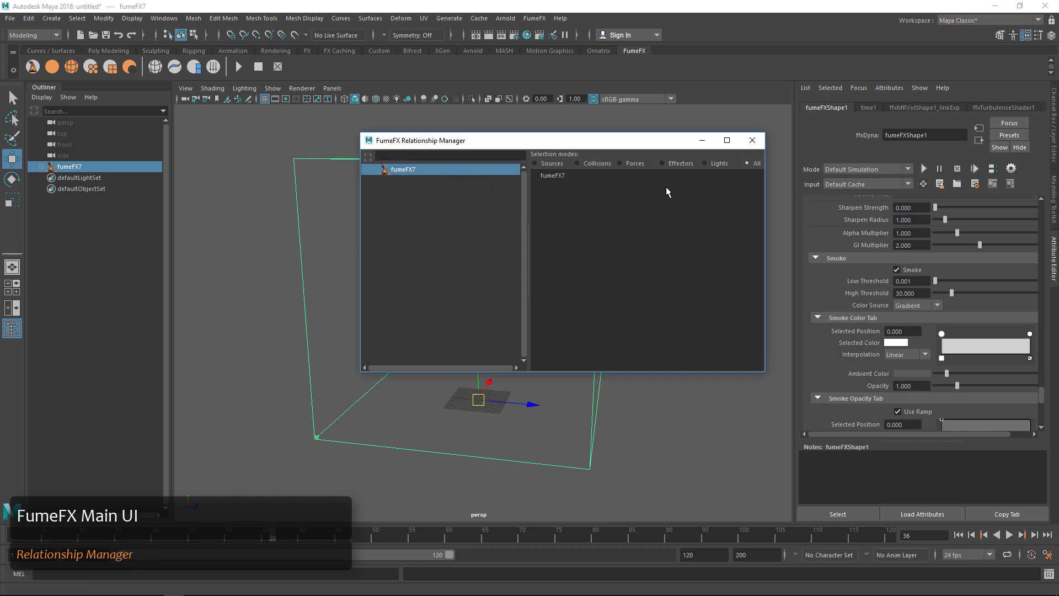
pyautogui.click(758, 145)
pyautogui.click(757, 144)
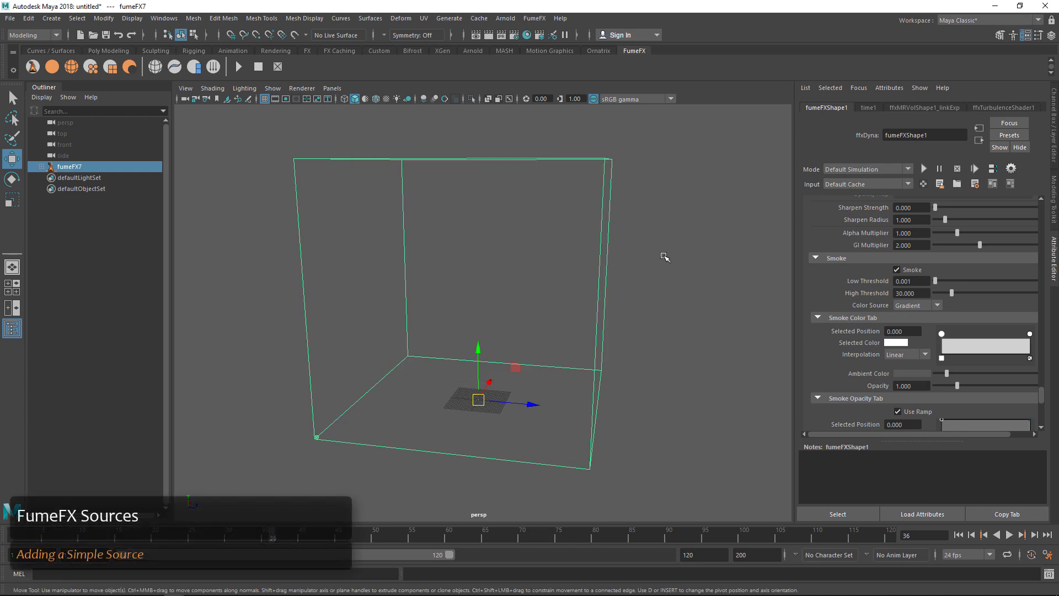
# - Add a simple source and confirm in the Relationship Manager that it links to fumeFX7
pyautogui.click(665, 257)
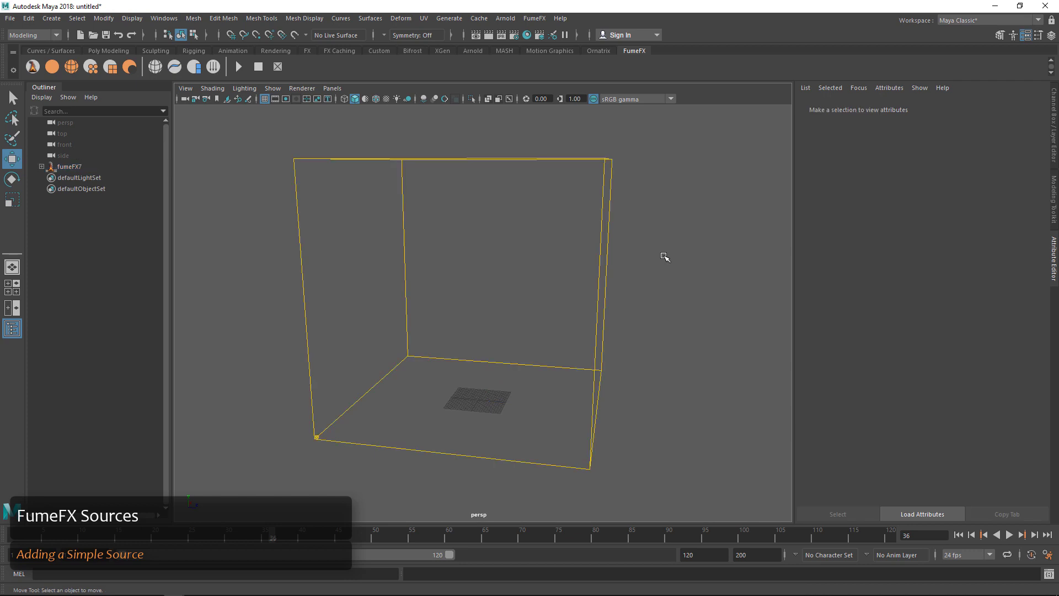
pyautogui.click(54, 65)
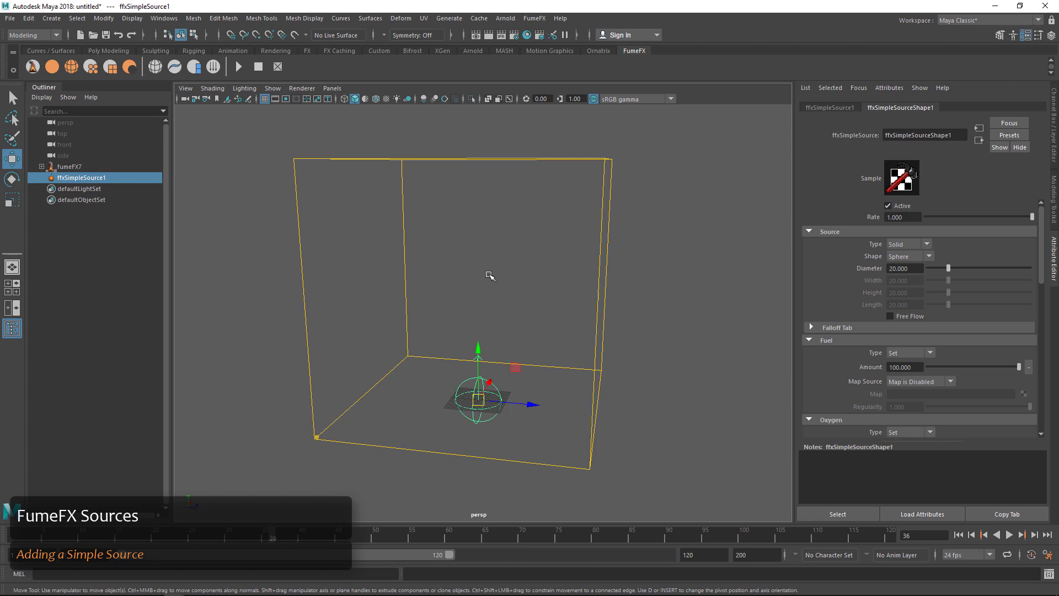
pyautogui.click(601, 247)
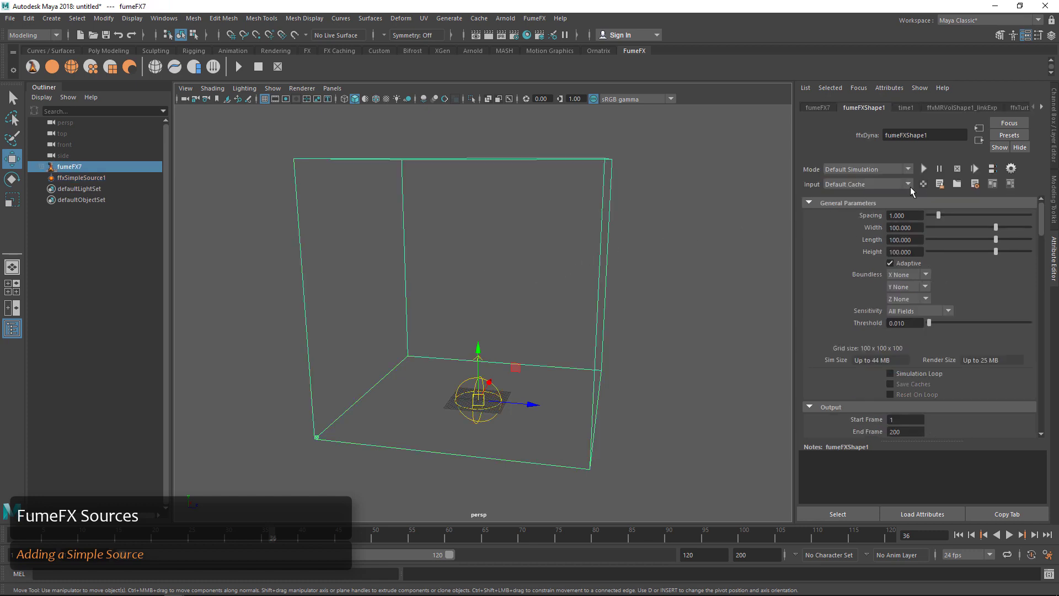
pyautogui.click(992, 184)
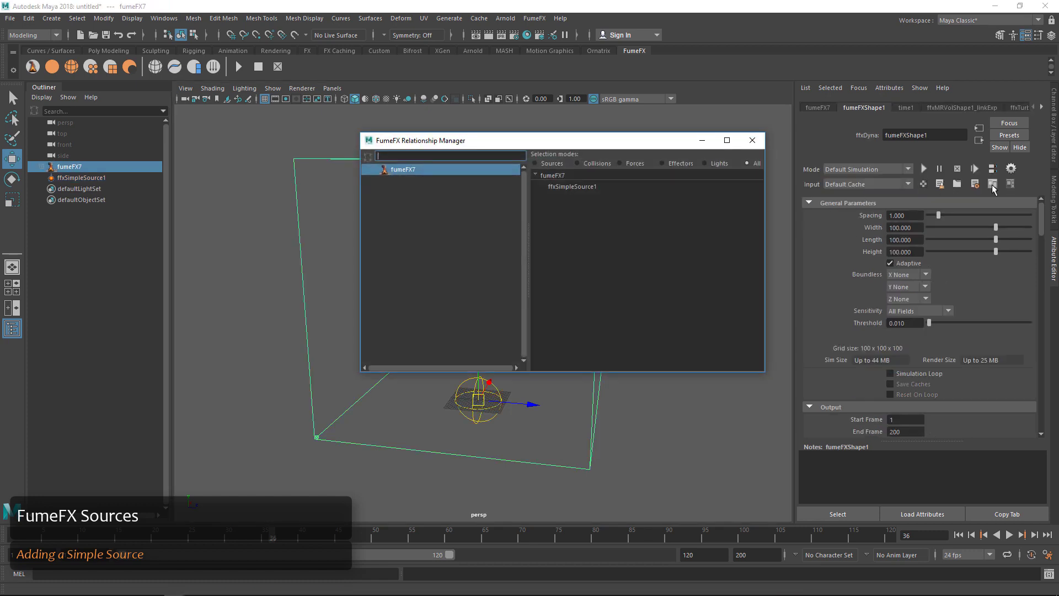
pyautogui.click(607, 188)
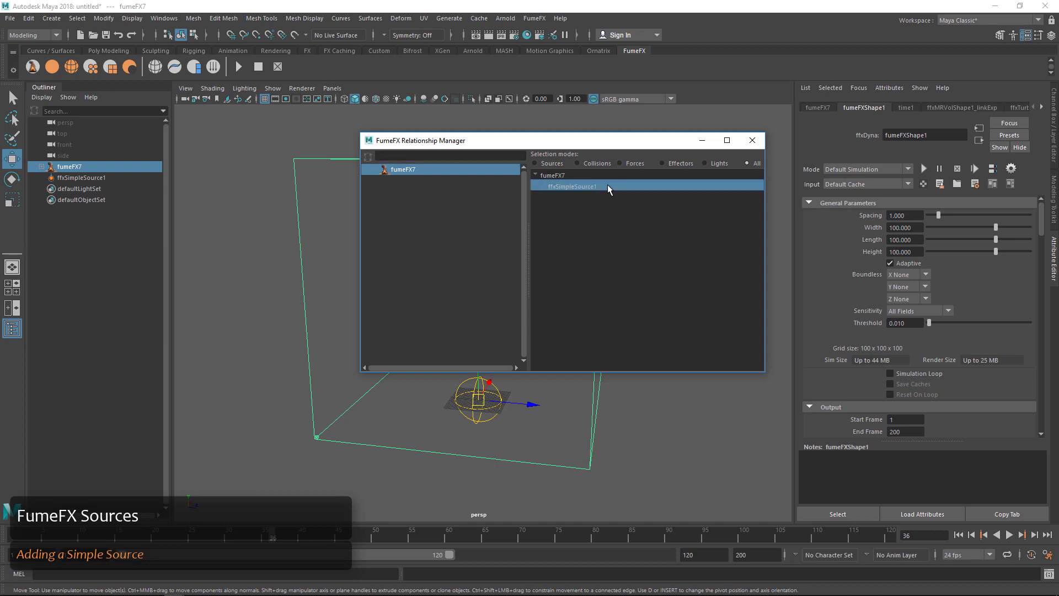
pyautogui.click(752, 141)
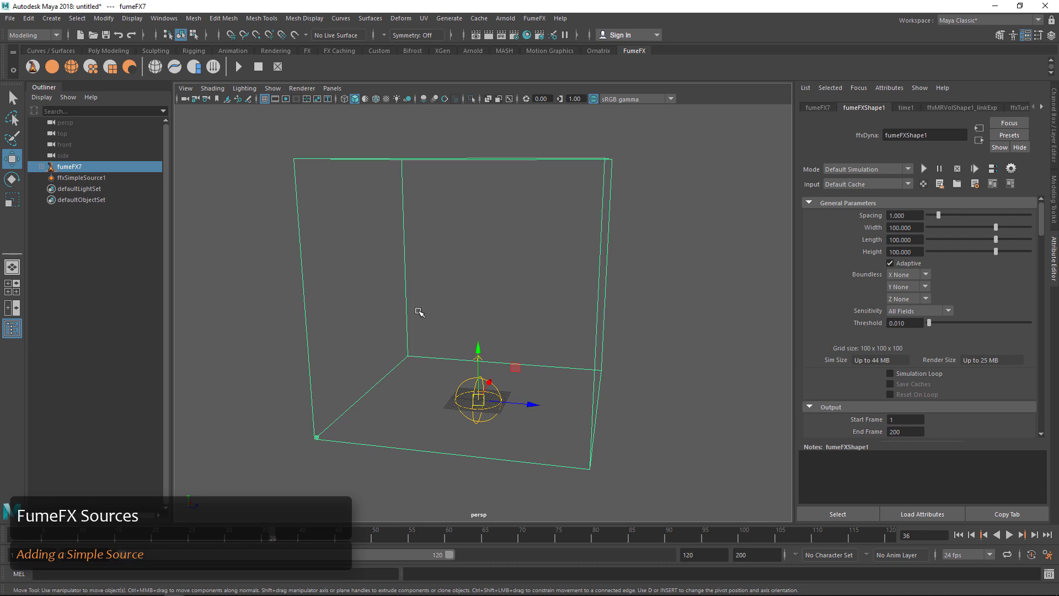
# - Delete ffxSimpleSource1, create a new simple source in fumeFX7, and recheck the link
pyautogui.click(431, 299)
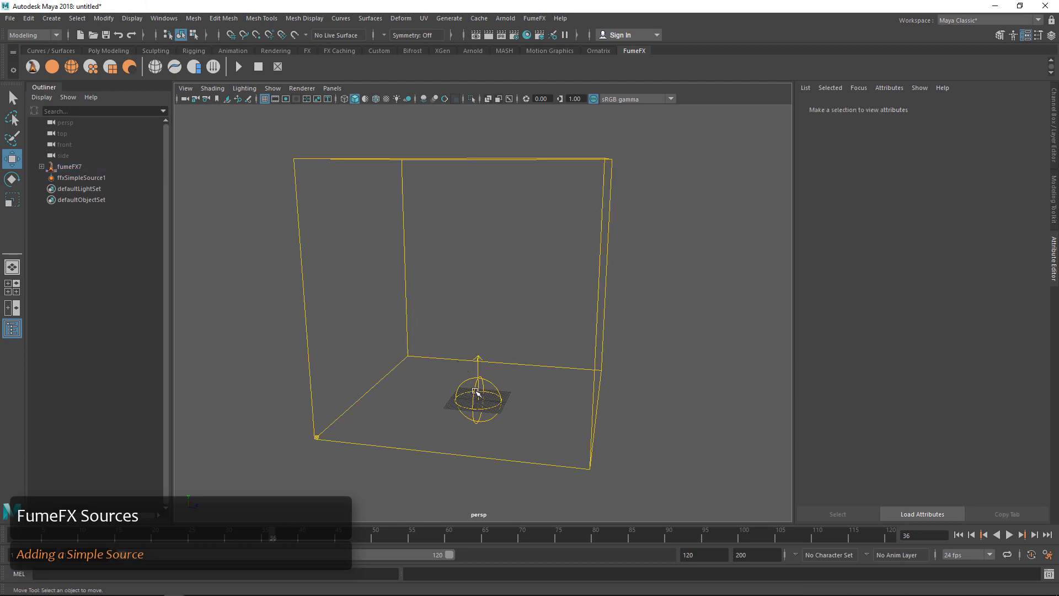
pyautogui.click(472, 397)
pyautogui.press('Delete')
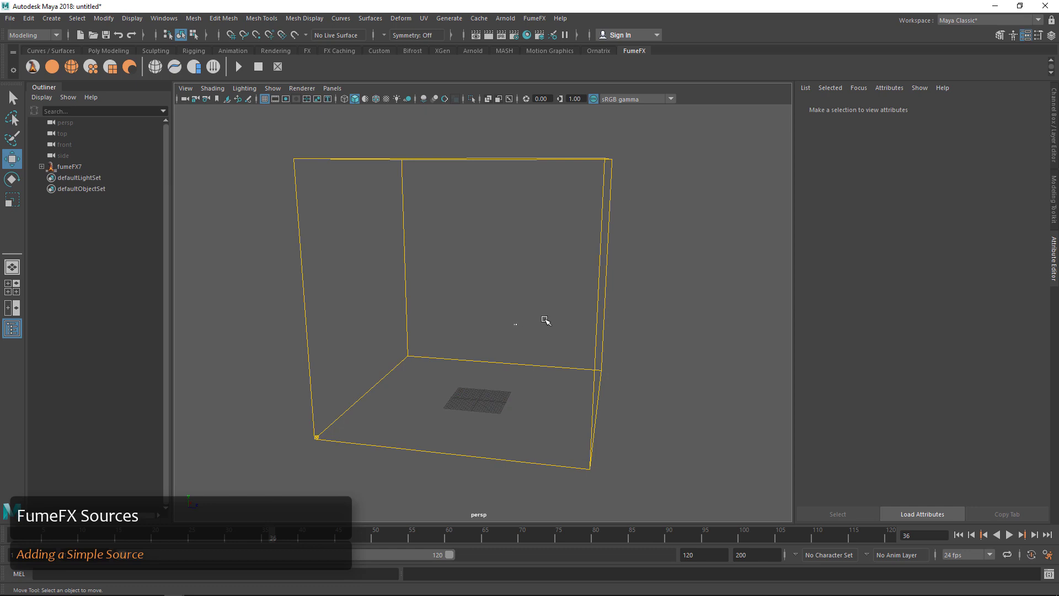
pyautogui.click(604, 312)
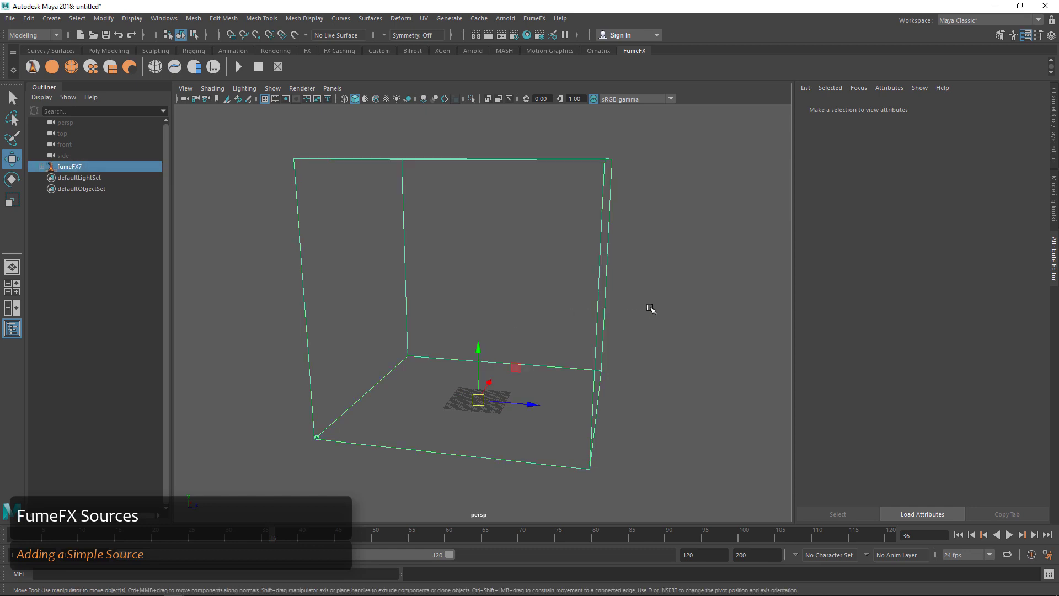
pyautogui.click(57, 64)
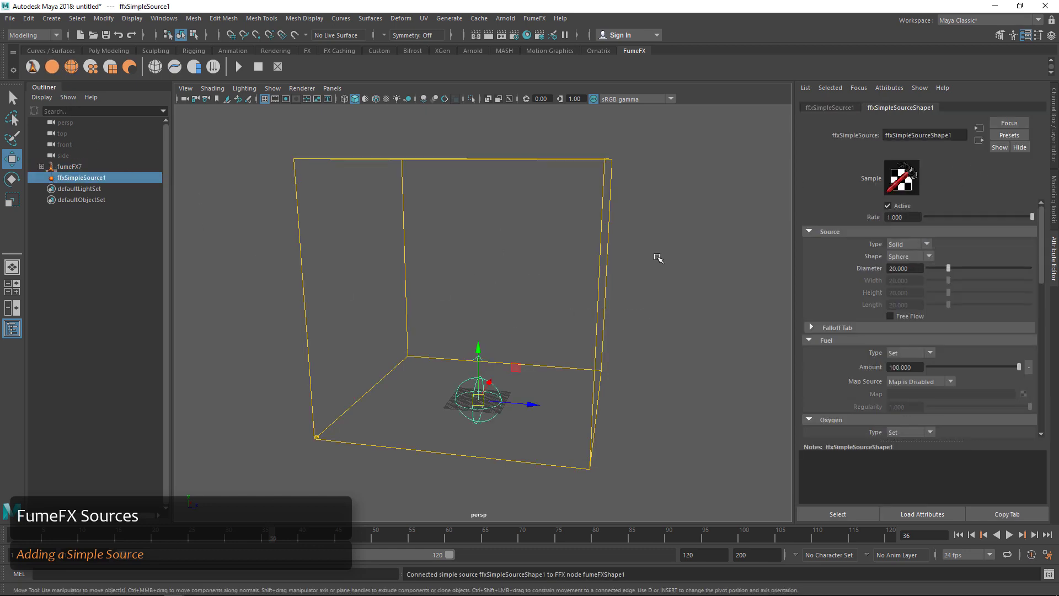
pyautogui.click(604, 234)
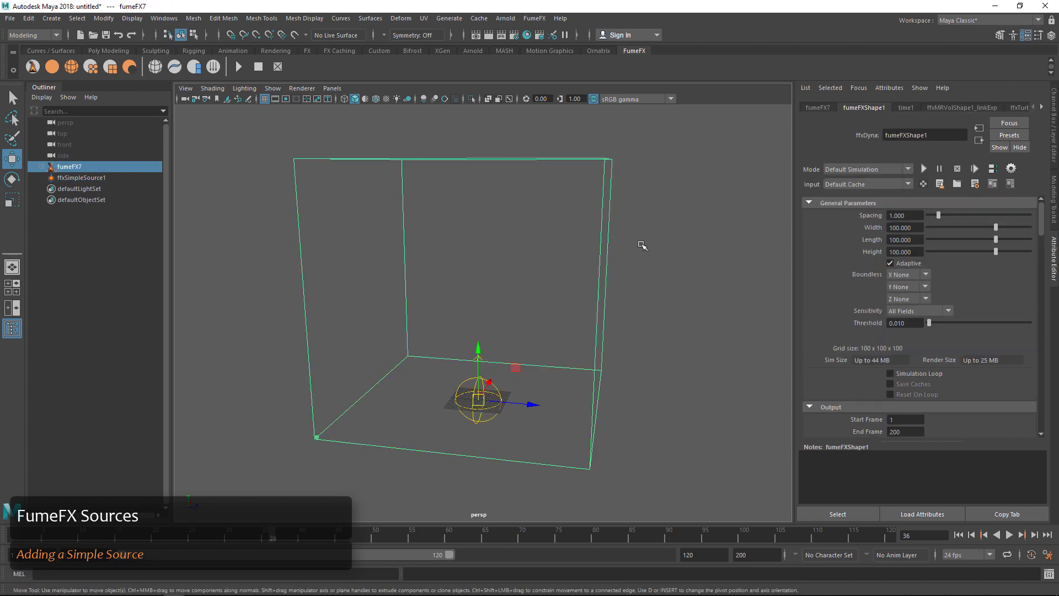
pyautogui.click(991, 185)
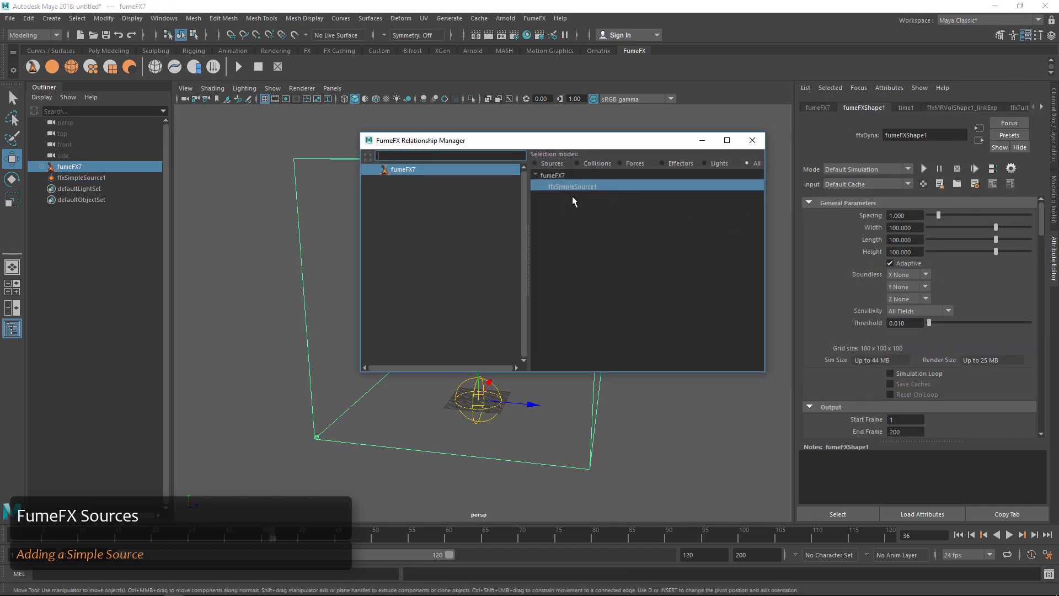
pyautogui.click(761, 145)
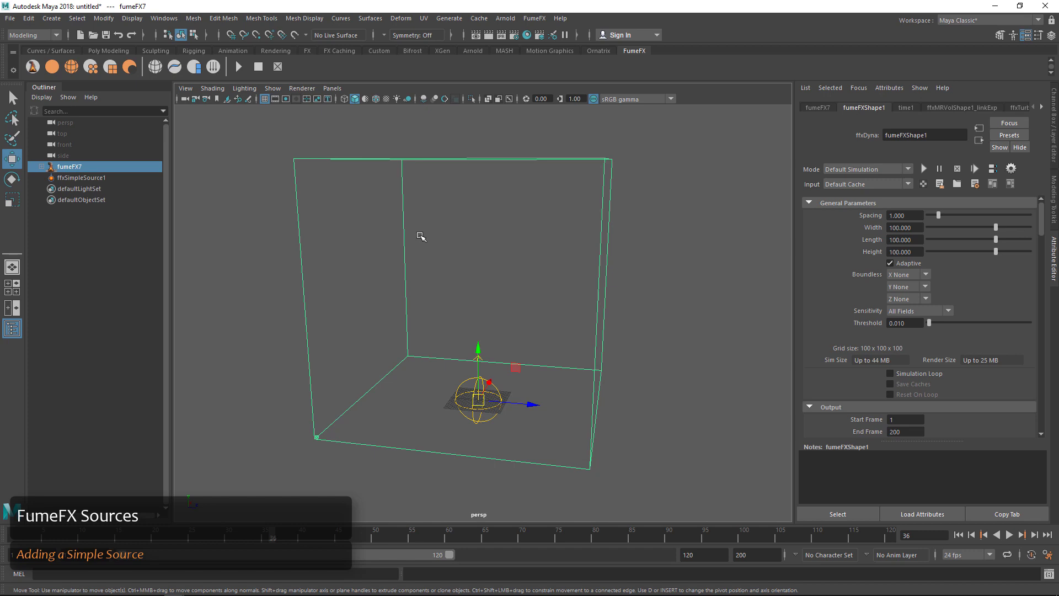
# - Simulate the fire and smoke and stop at frame 54
pyautogui.click(239, 68)
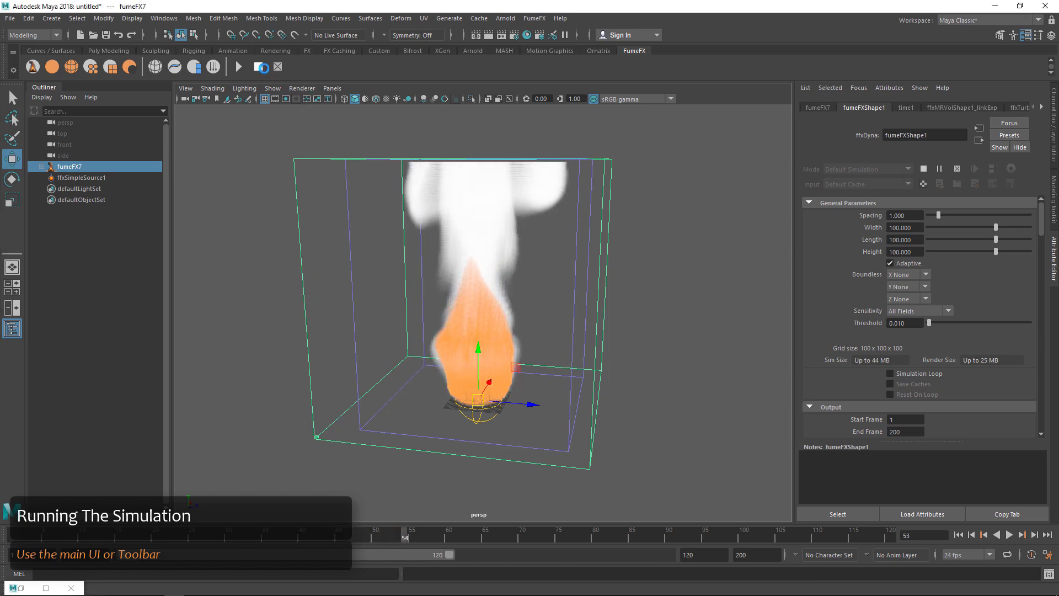
pyautogui.click(260, 66)
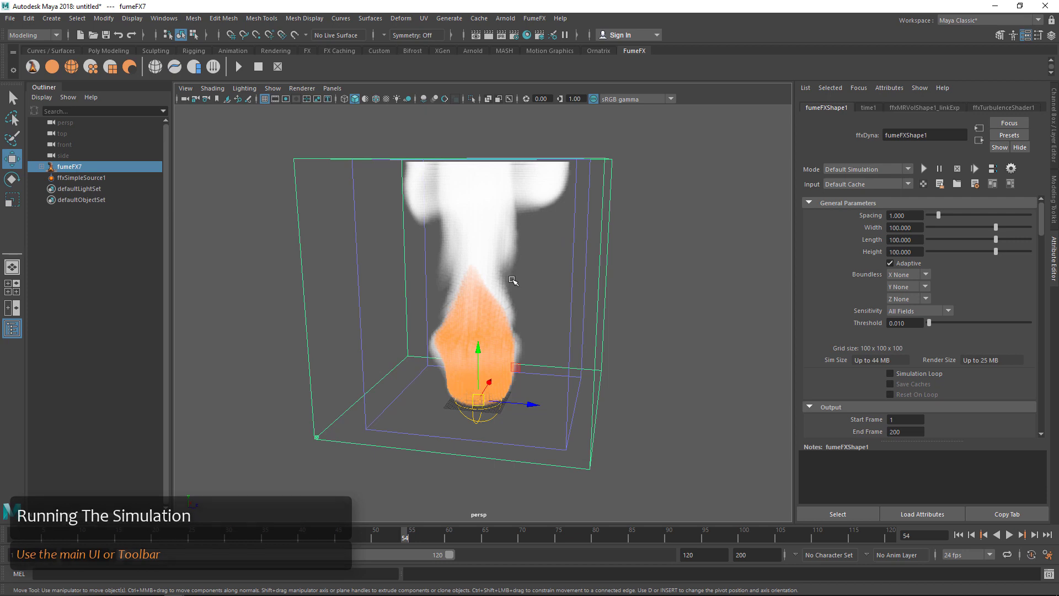
# - Under Simulation > System, set Vorticity Type to Vorticity II and strength to 0.9
pyautogui.scroll(-6, 830, 264)
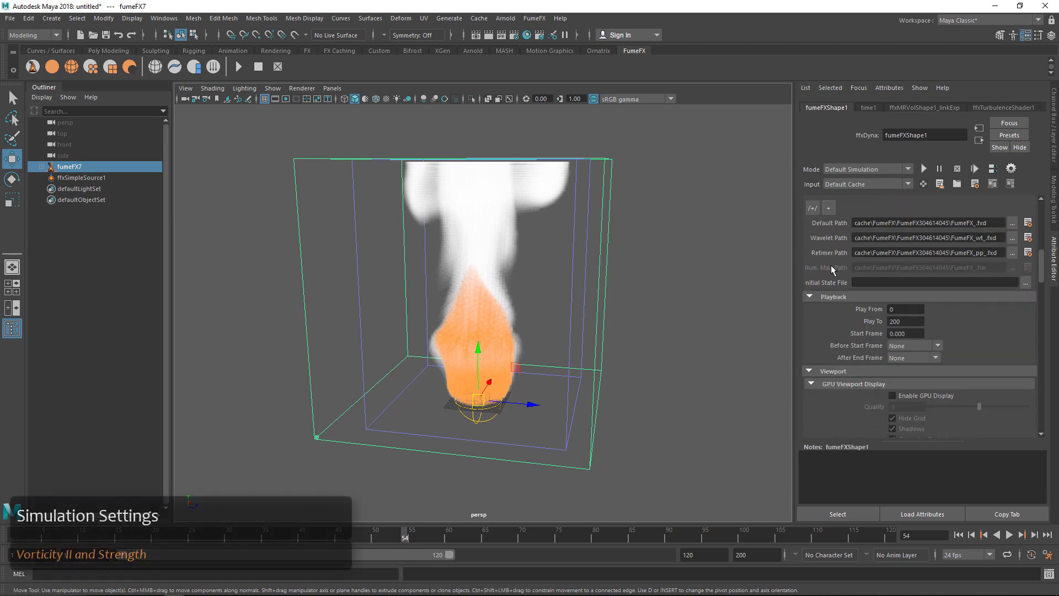
pyautogui.scroll(-8, 831, 266)
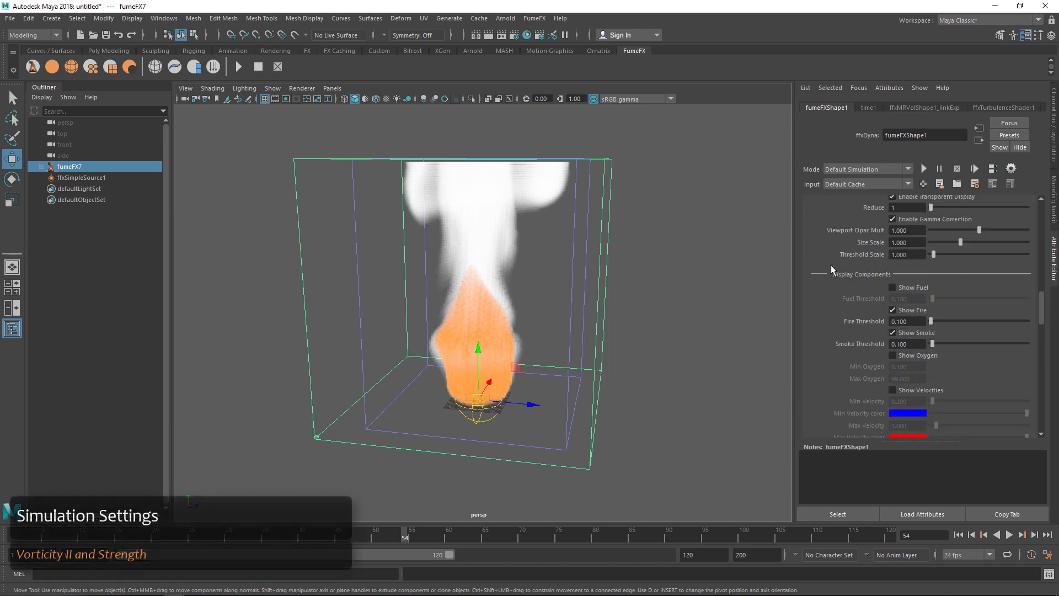
pyautogui.scroll(-3, 832, 269)
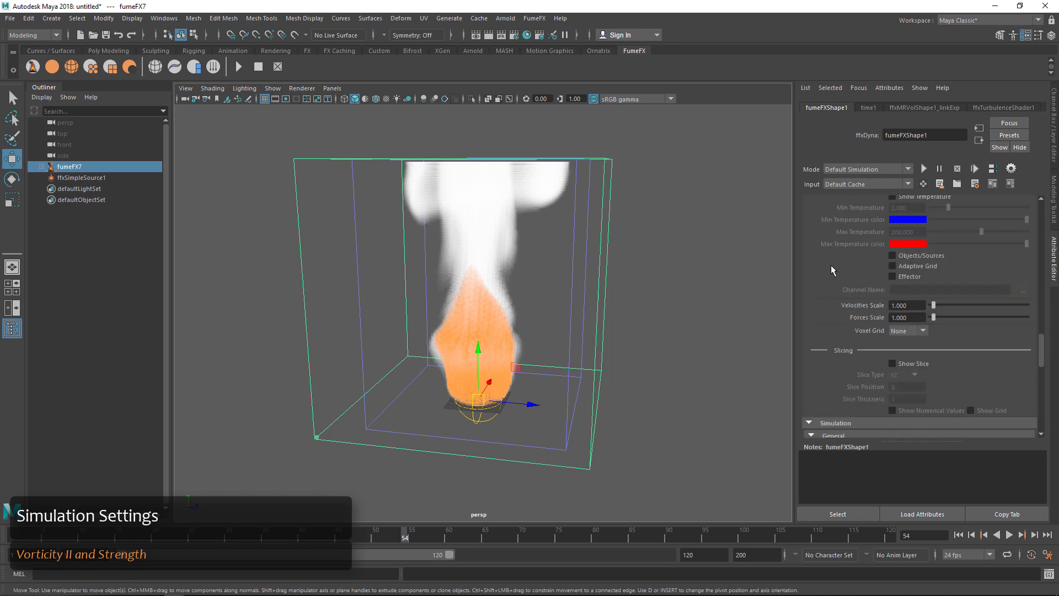
pyautogui.scroll(-9, 831, 265)
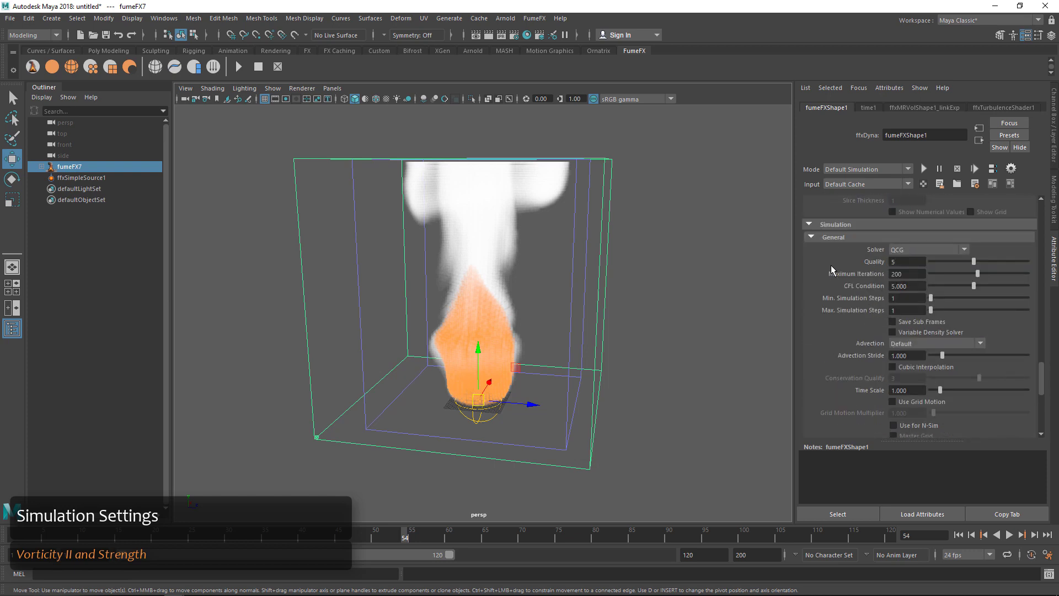
pyautogui.scroll(-10, 830, 265)
pyautogui.click(834, 245)
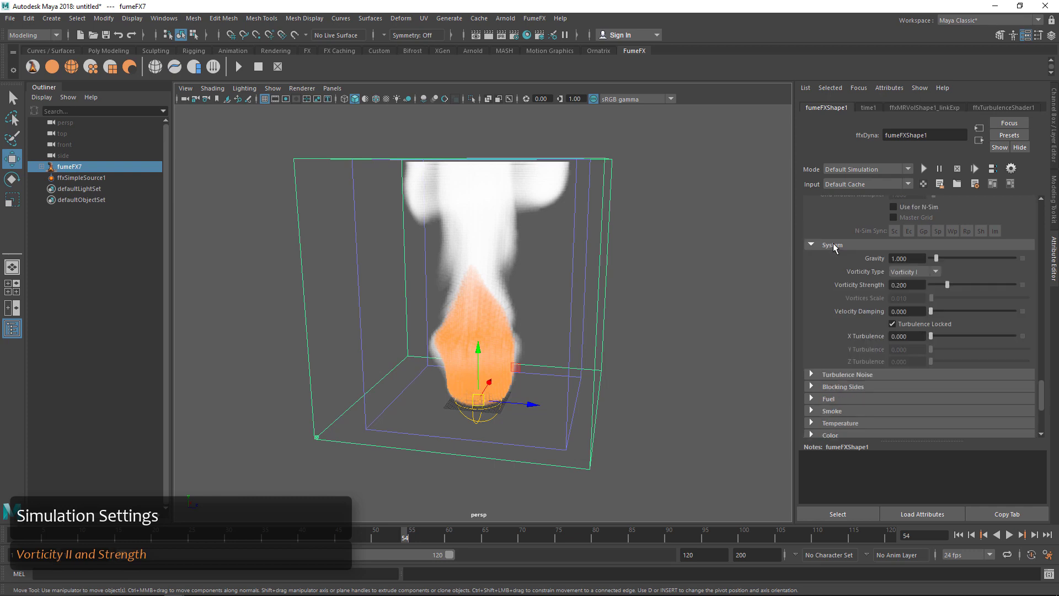
pyautogui.click(919, 286)
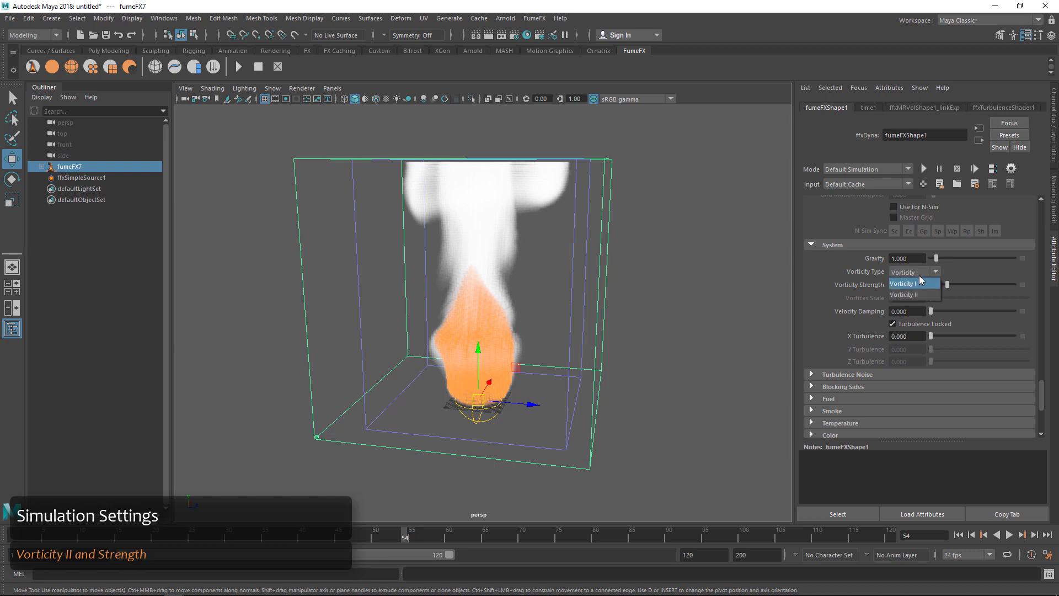
pyautogui.press('Return')
pyautogui.click(912, 285)
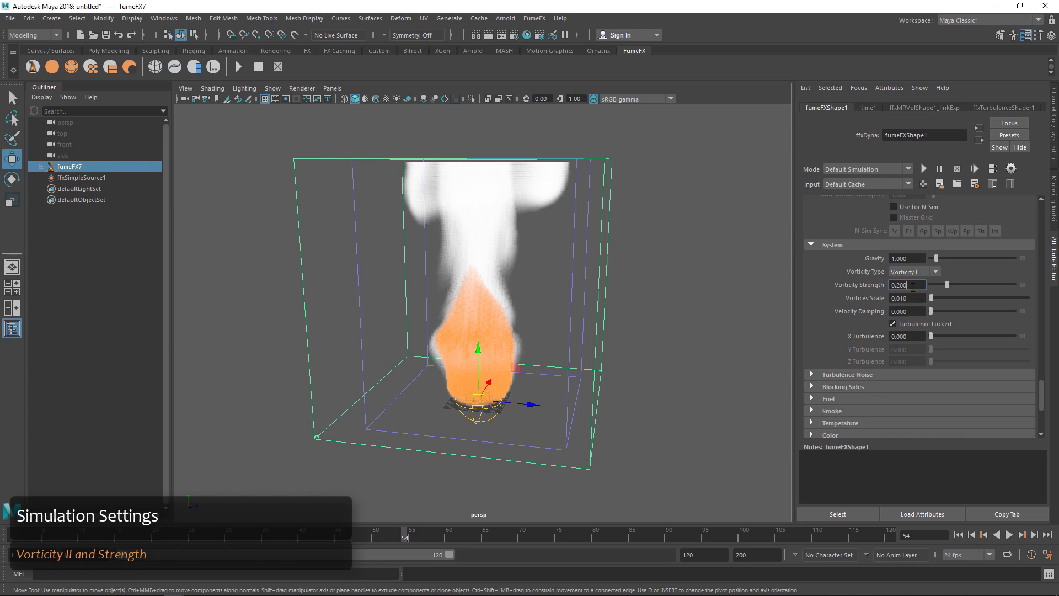
pyautogui.write('0.9')
pyautogui.press('Return')
# - Reselect fumeFX7 and restart the simulation with the new vorticity settings
pyautogui.click(706, 281)
pyautogui.click(606, 259)
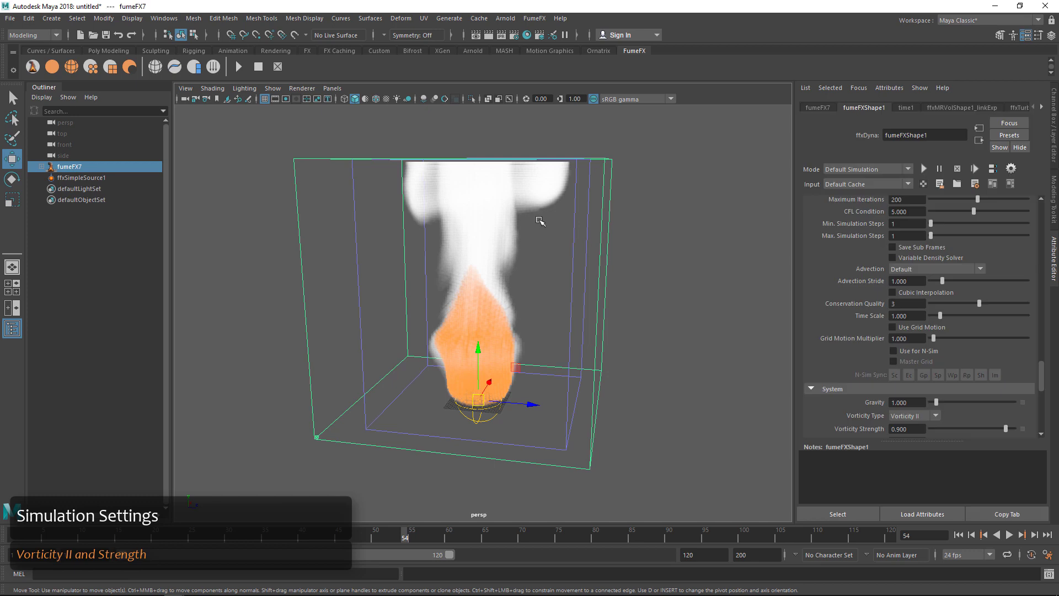
pyautogui.click(238, 68)
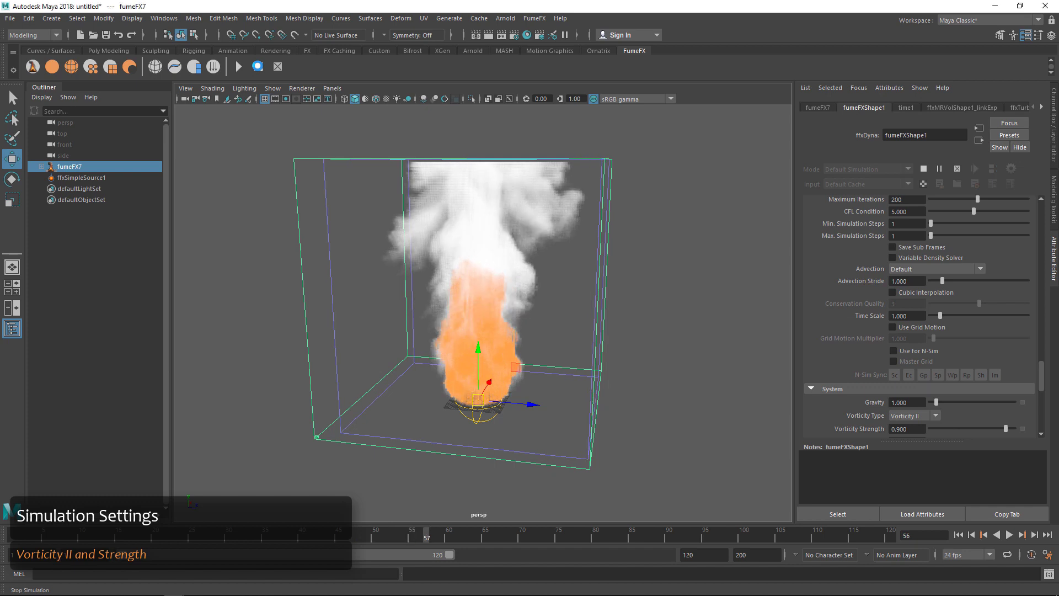
# - Stop the re-run simulation at frame 57
pyautogui.click(257, 66)
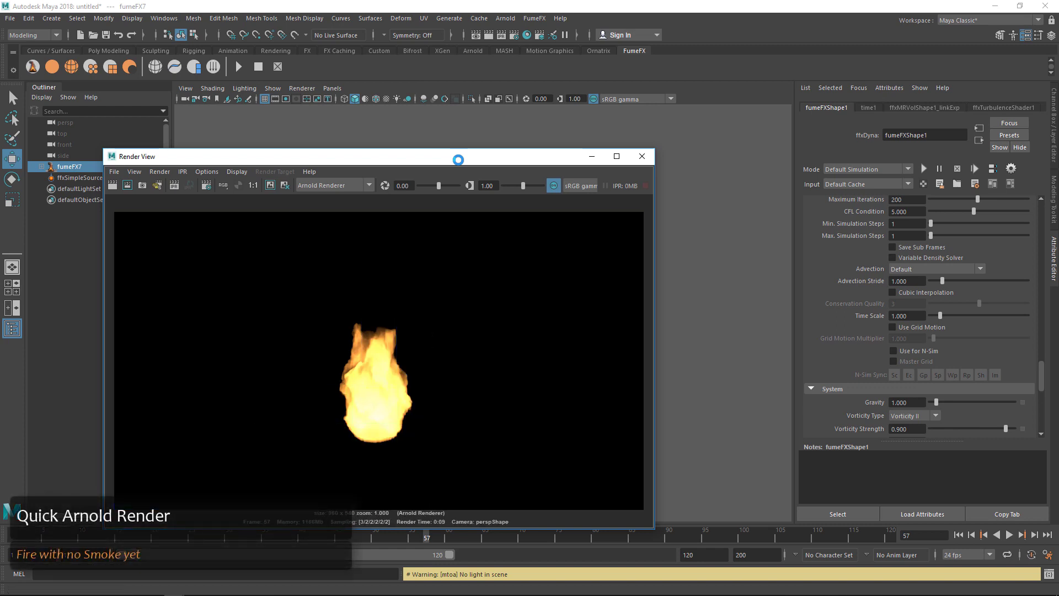
# - Close the Arnold render preview and bring up the Arnold shelf
pyautogui.click(631, 159)
pyautogui.click(473, 50)
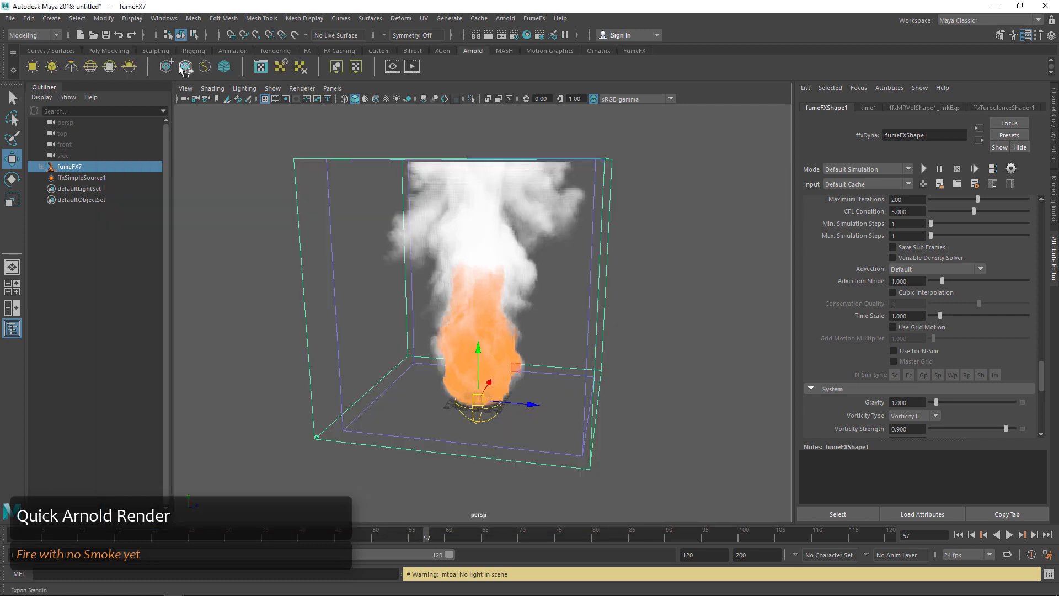
# - Add an Arnold area light, raise and tilt it over the container, exposure 5
pyautogui.click(31, 67)
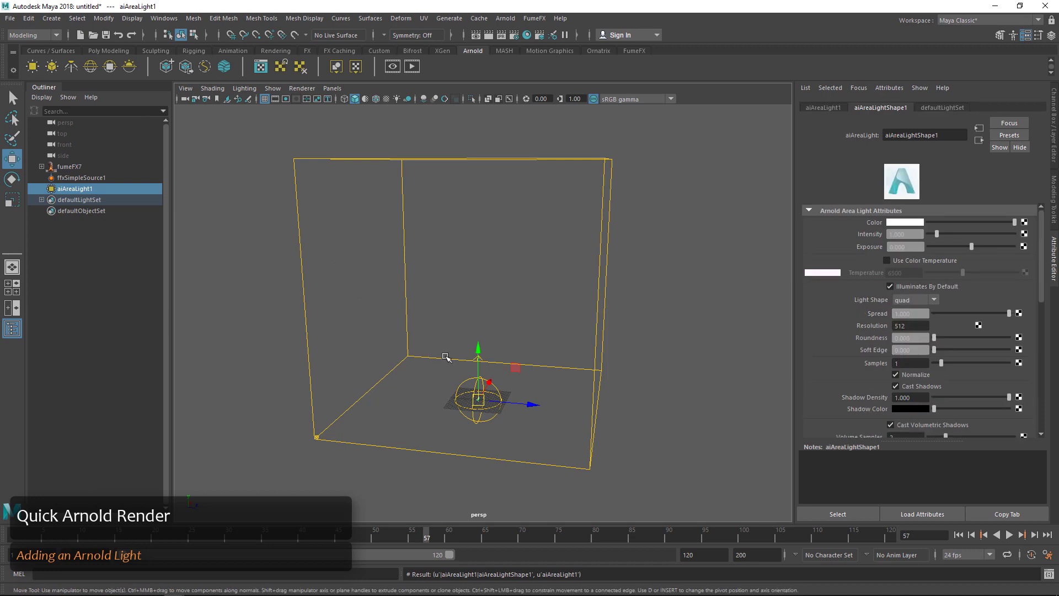
pyautogui.moveTo(478, 352); pyautogui.dragTo(454, 88)
pyautogui.scroll(-3, 554, 220)
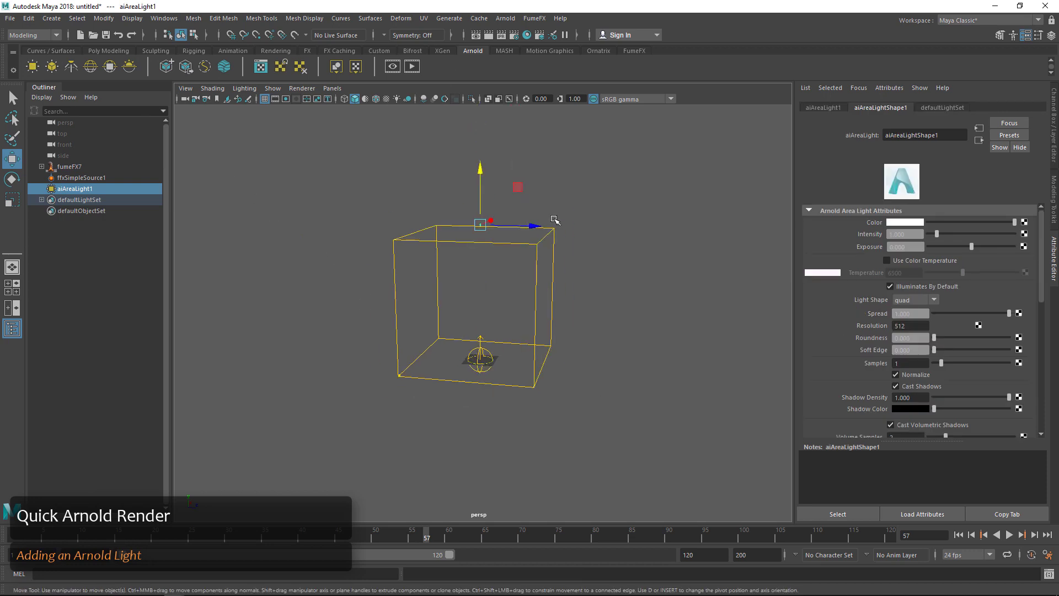
pyautogui.press('e')
pyautogui.moveTo(488, 228); pyautogui.dragTo(635, 174)
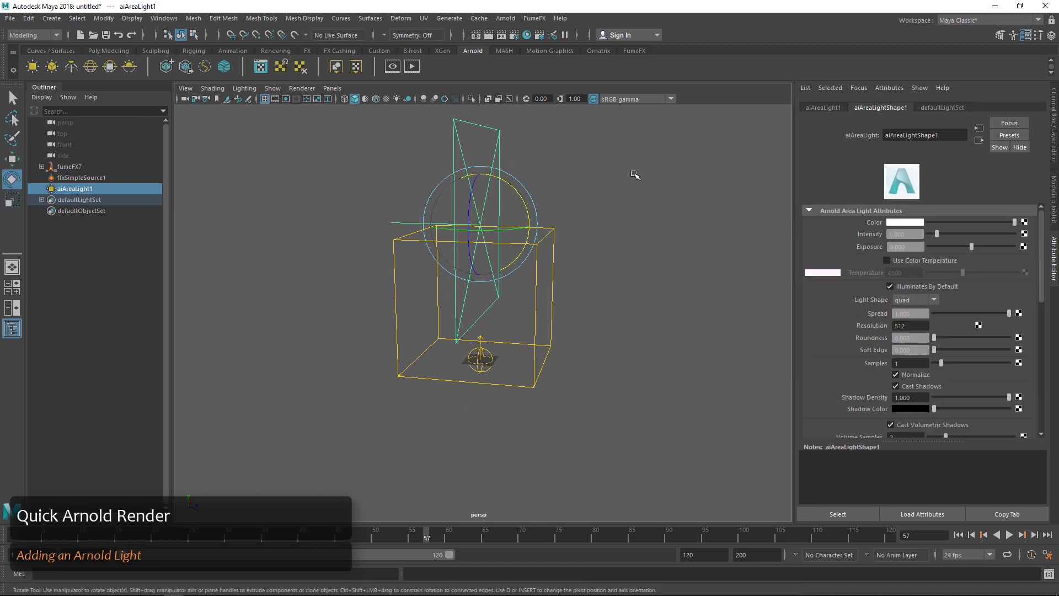
pyautogui.moveTo(530, 201); pyautogui.dragTo(440, 166)
pyautogui.press('w')
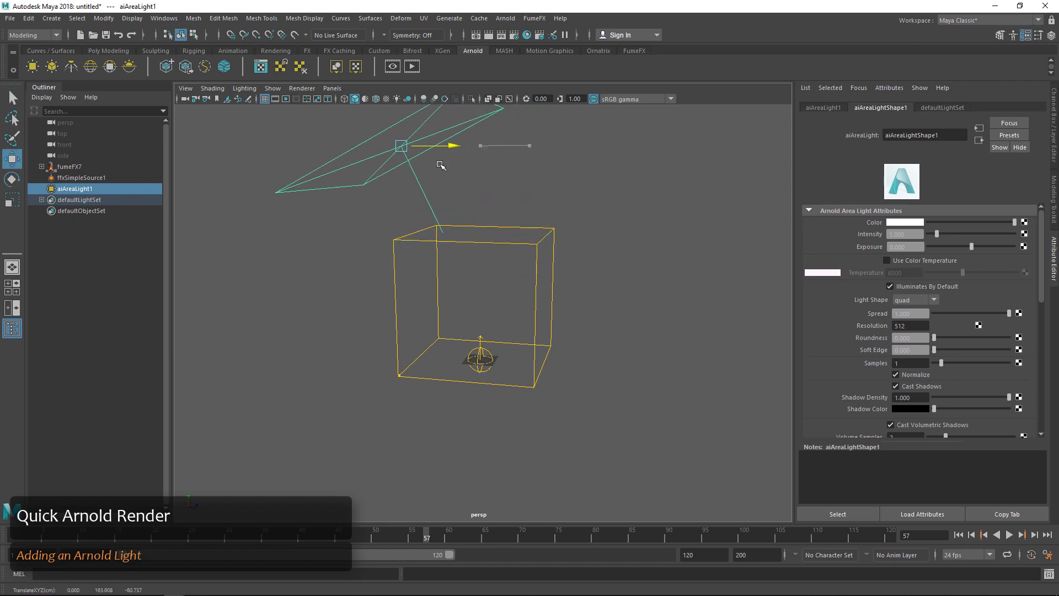
pyautogui.click(871, 247)
pyautogui.write('5')
pyautogui.press('Return')
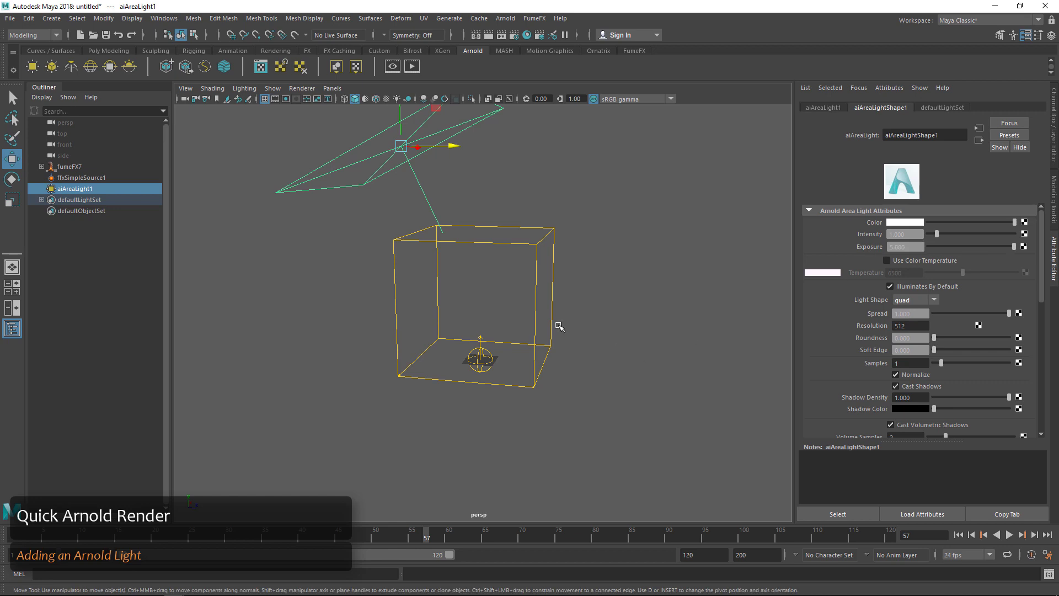
# - Select fumeFX7 and confirm in the Relationship Manager that the light is linked
pyautogui.scroll(3, 560, 326)
pyautogui.click(572, 269)
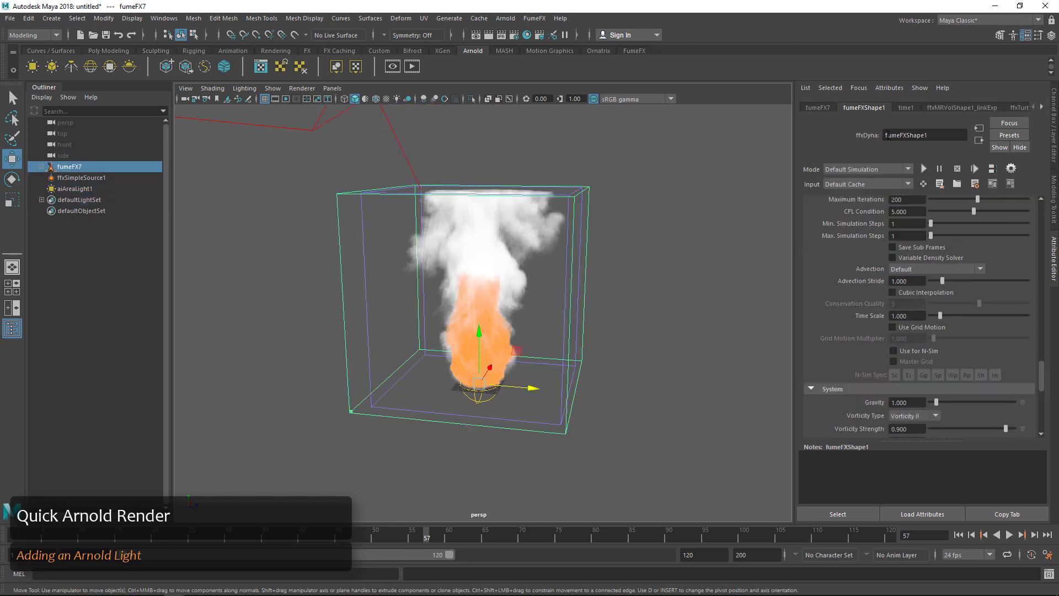
pyautogui.click(992, 184)
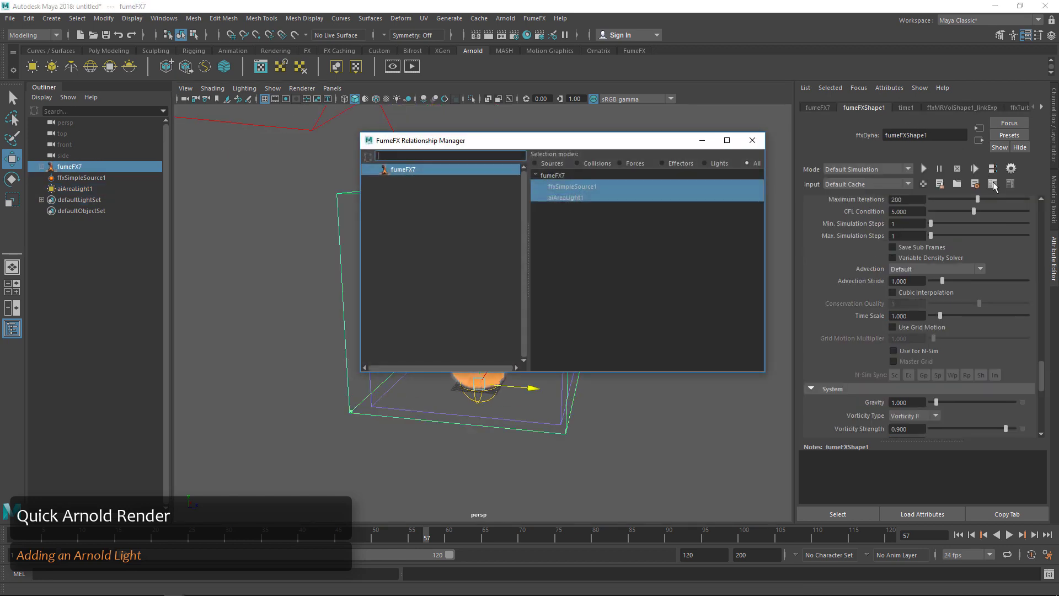
pyautogui.click(751, 140)
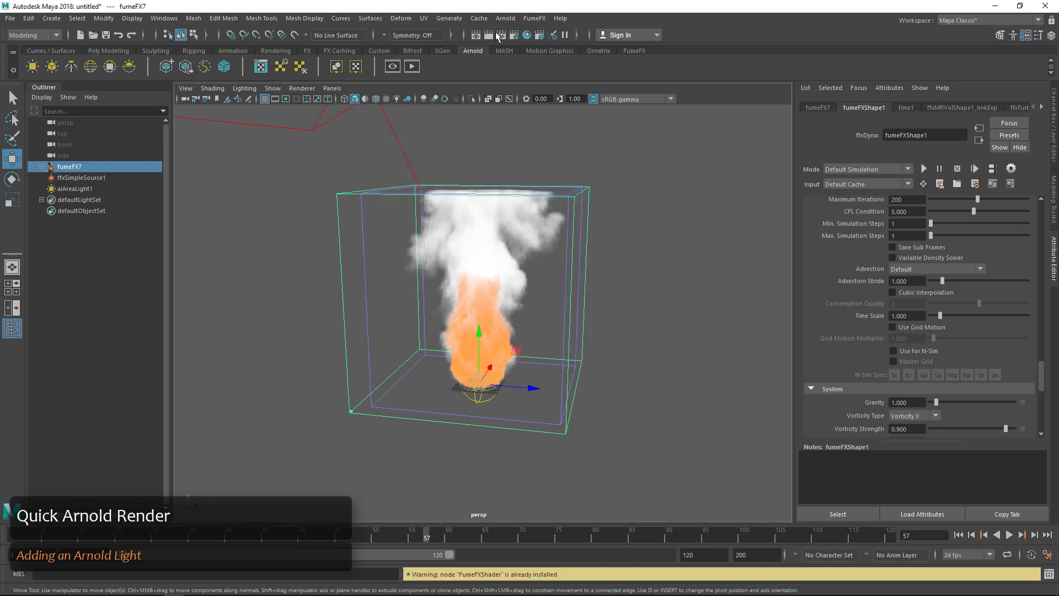
# - Open Arnold RenderView and raise aiAreaLight1's exposure to about 16
pyautogui.click(505, 18)
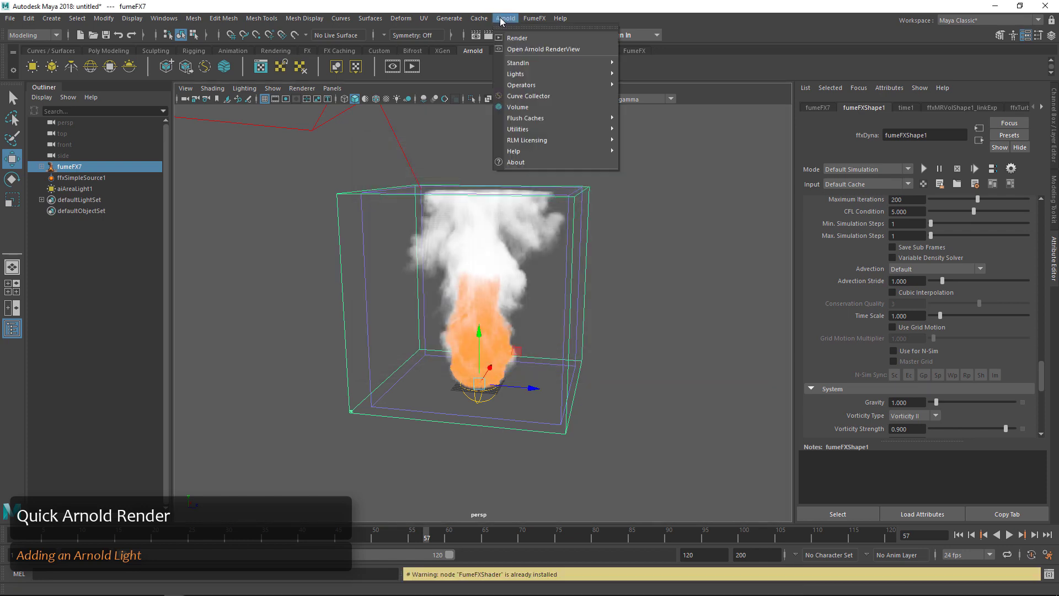
pyautogui.click(515, 50)
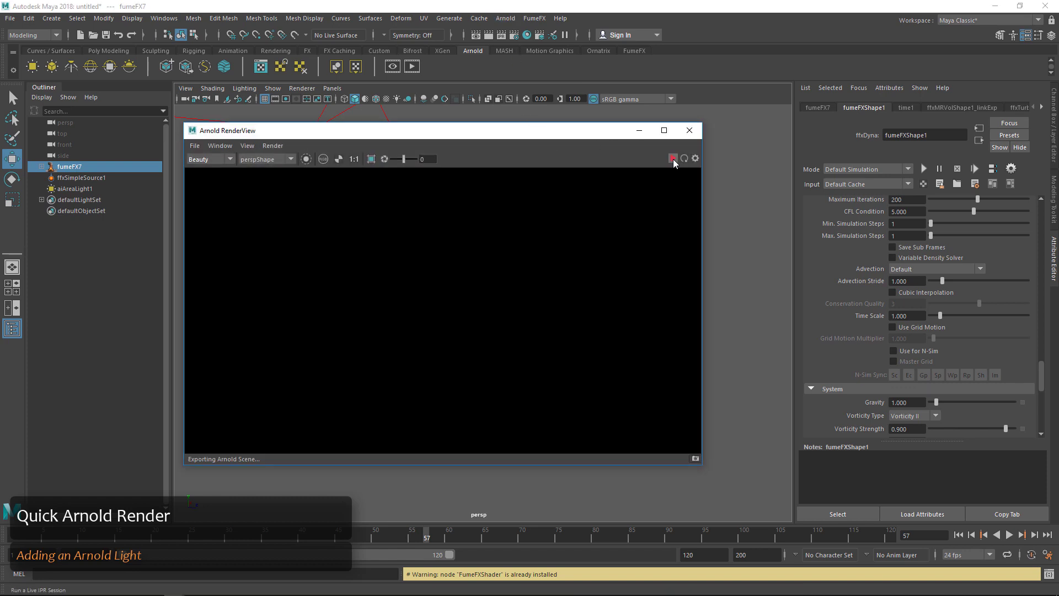
pyautogui.click(387, 117)
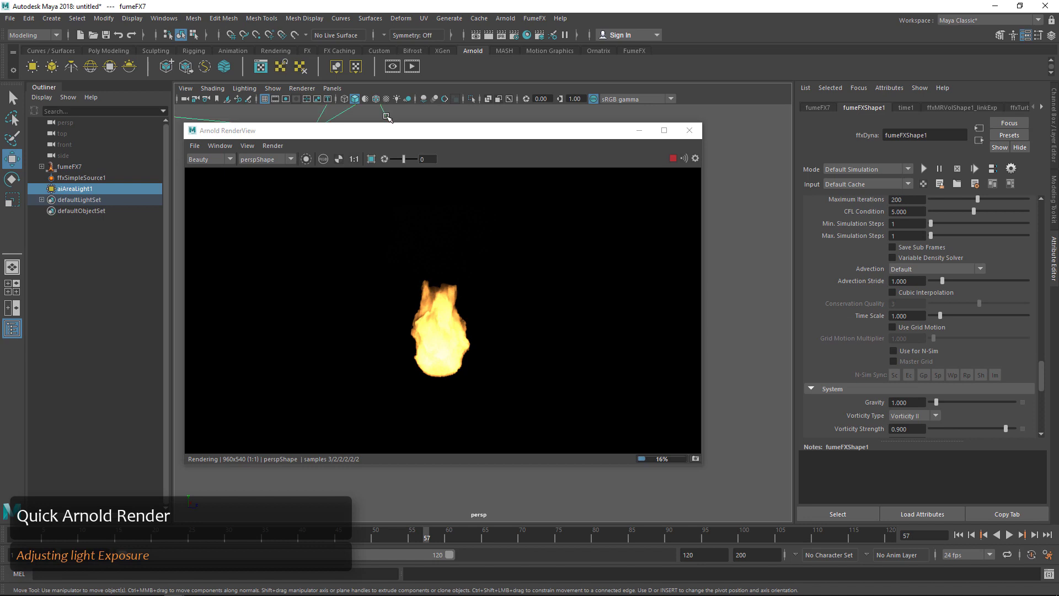
pyautogui.click(889, 246)
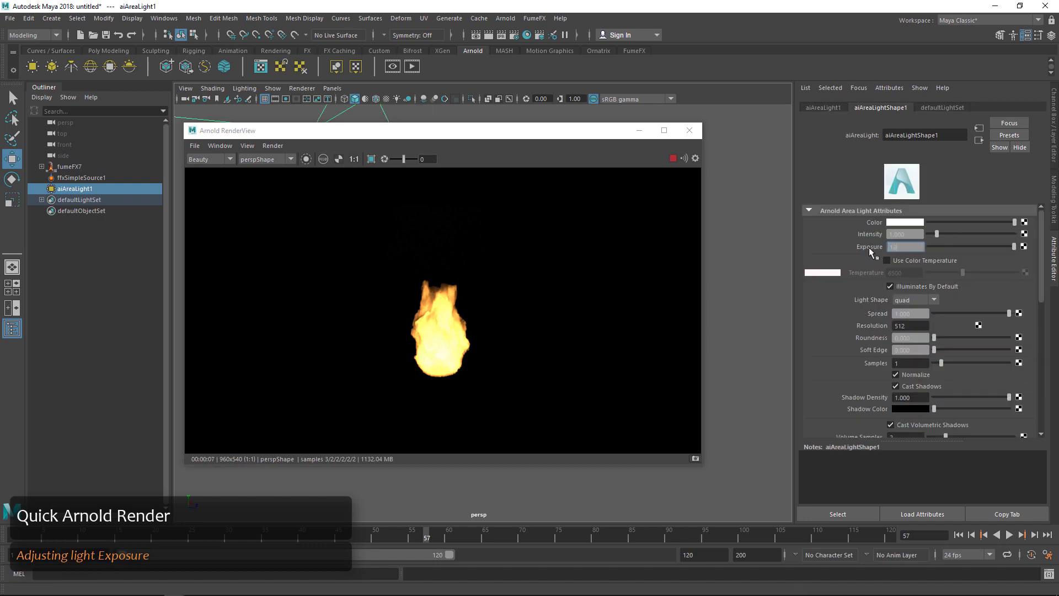
pyautogui.moveTo(869, 247); pyautogui.dragTo(981, 249)
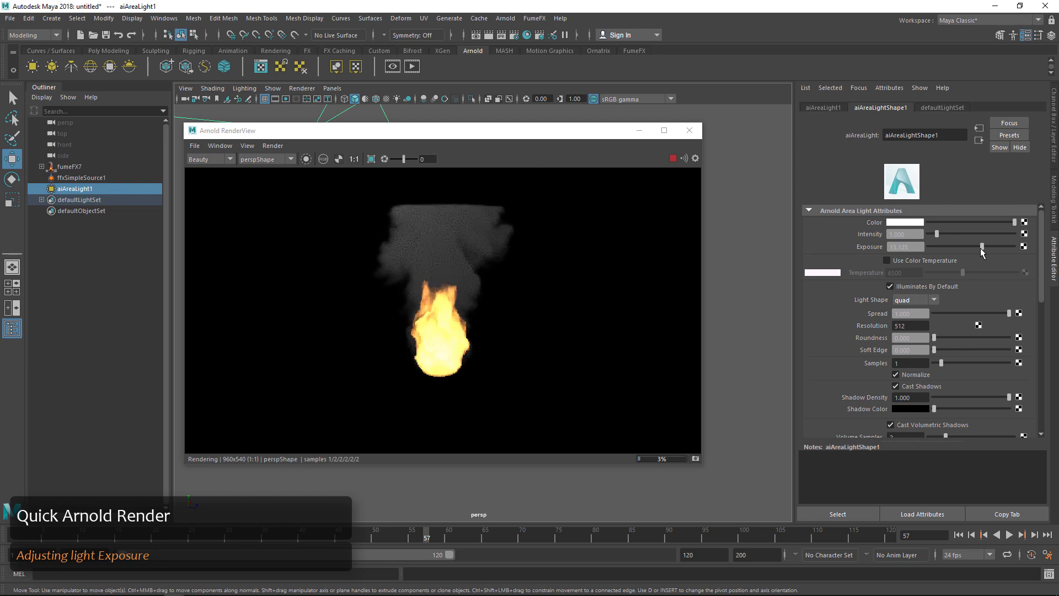
# - Scrub the timeline to frame 55, then stop the IPR and close RenderView
pyautogui.moveTo(312, 536); pyautogui.dragTo(170, 536)
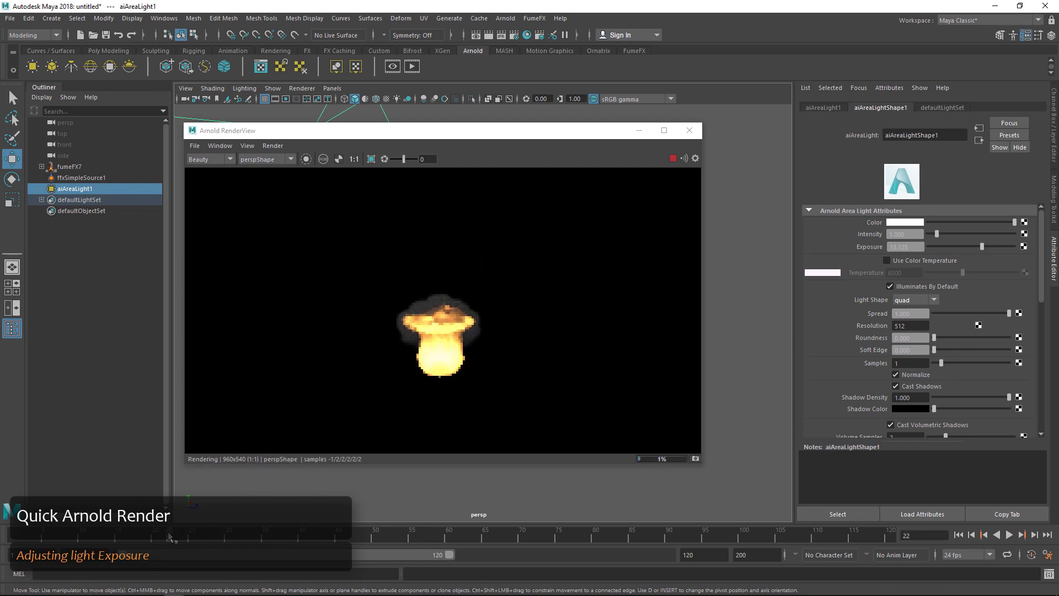
pyautogui.moveTo(238, 536); pyautogui.dragTo(415, 538)
pyautogui.click(673, 159)
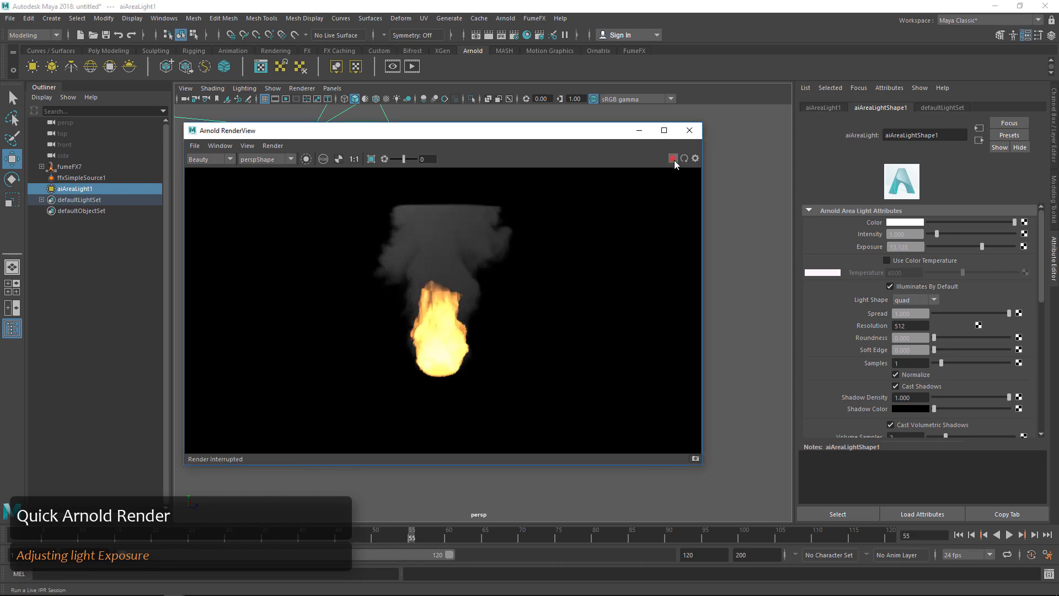
pyautogui.click(688, 131)
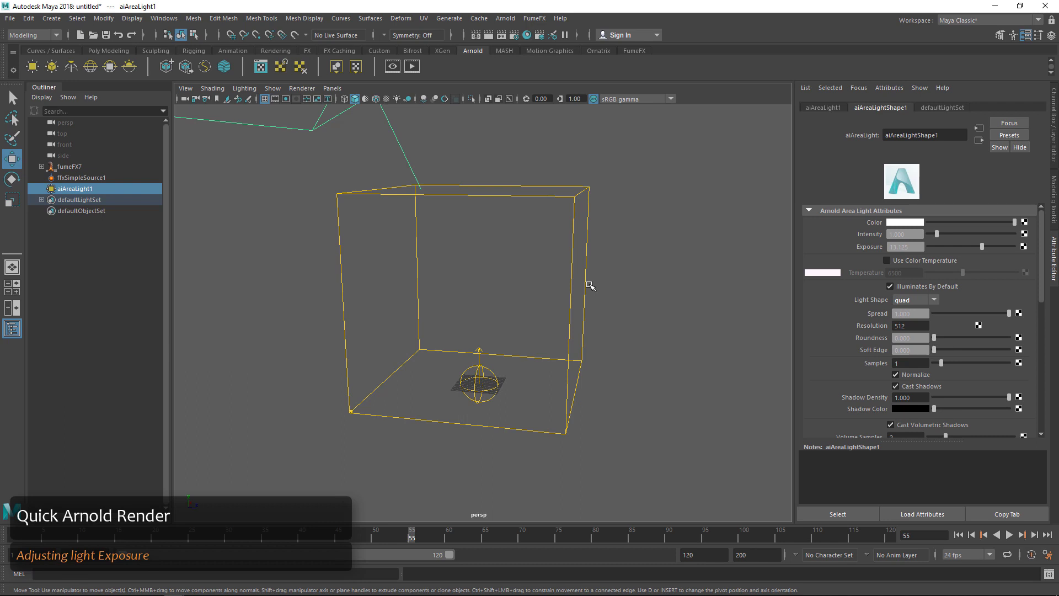
# - Select fumeFX7 and toggle the voxel preview, fire and smoke display off and back on
pyautogui.click(584, 301)
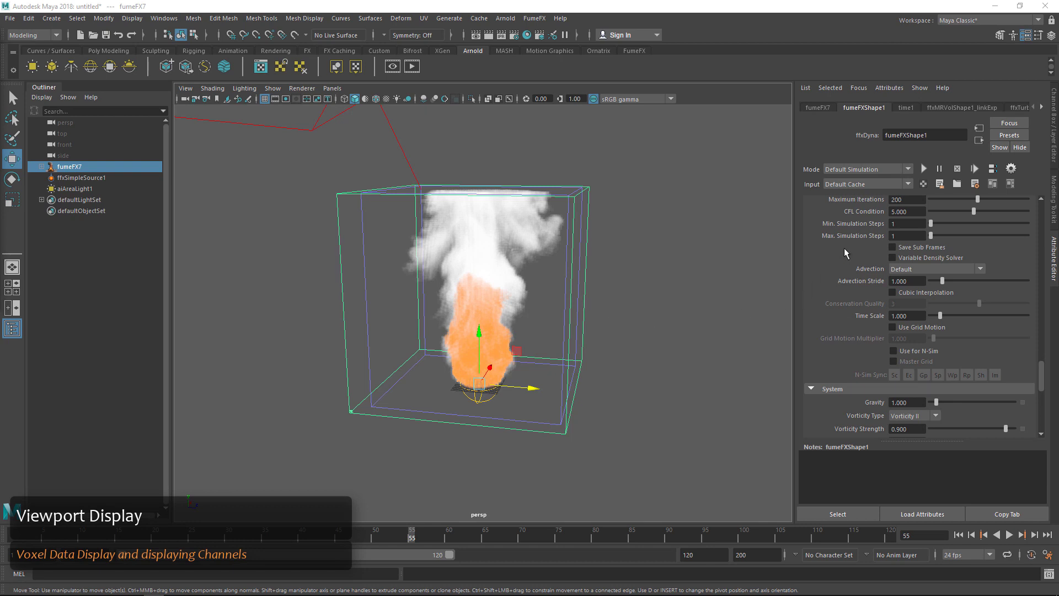
pyautogui.scroll(-5, 847, 243)
pyautogui.scroll(3, 847, 242)
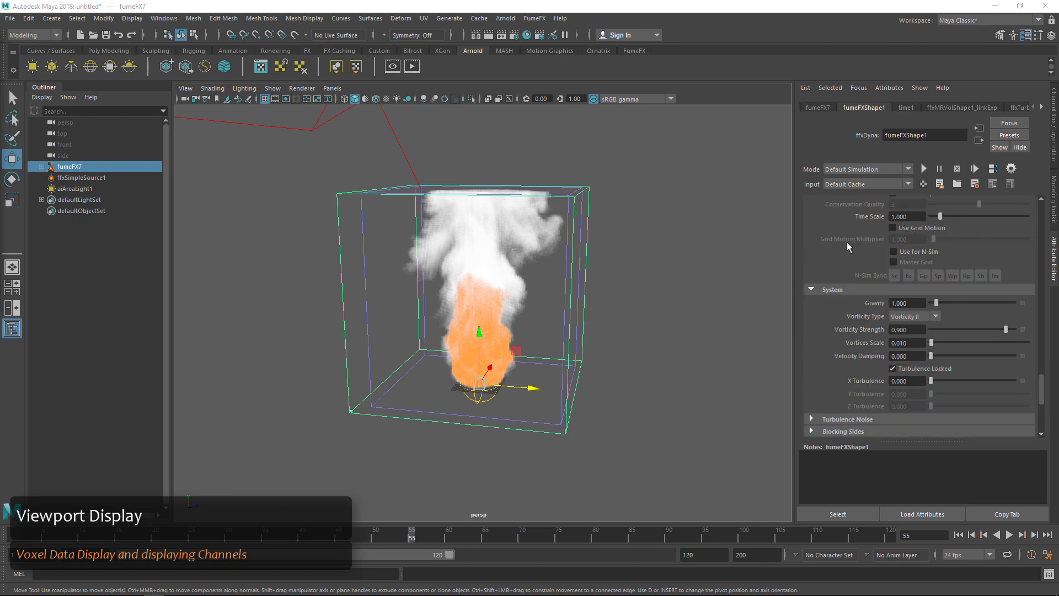
pyautogui.scroll(5, 909, 314)
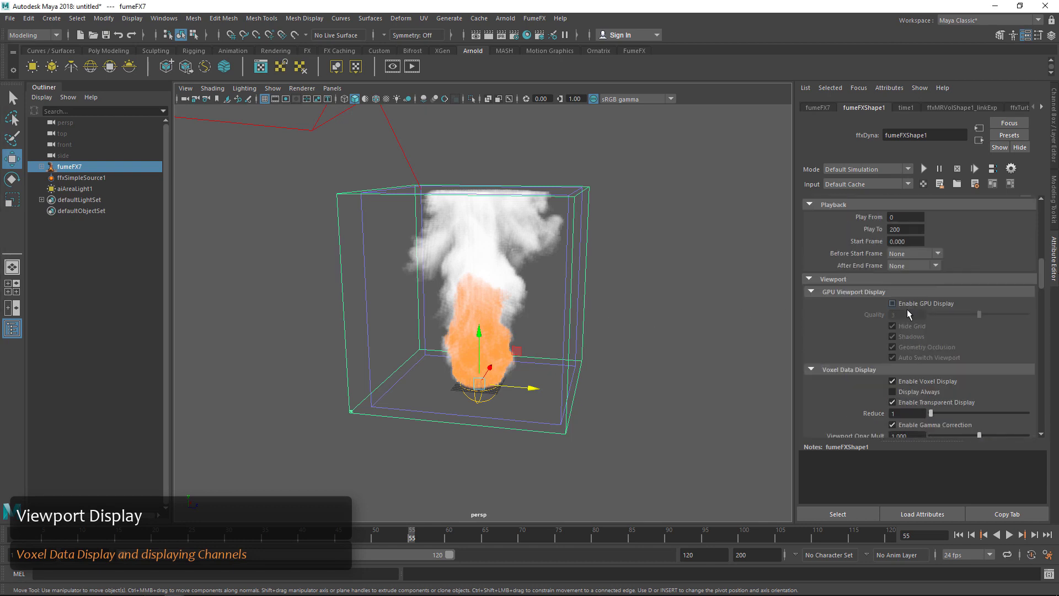
pyautogui.scroll(-2, 858, 350)
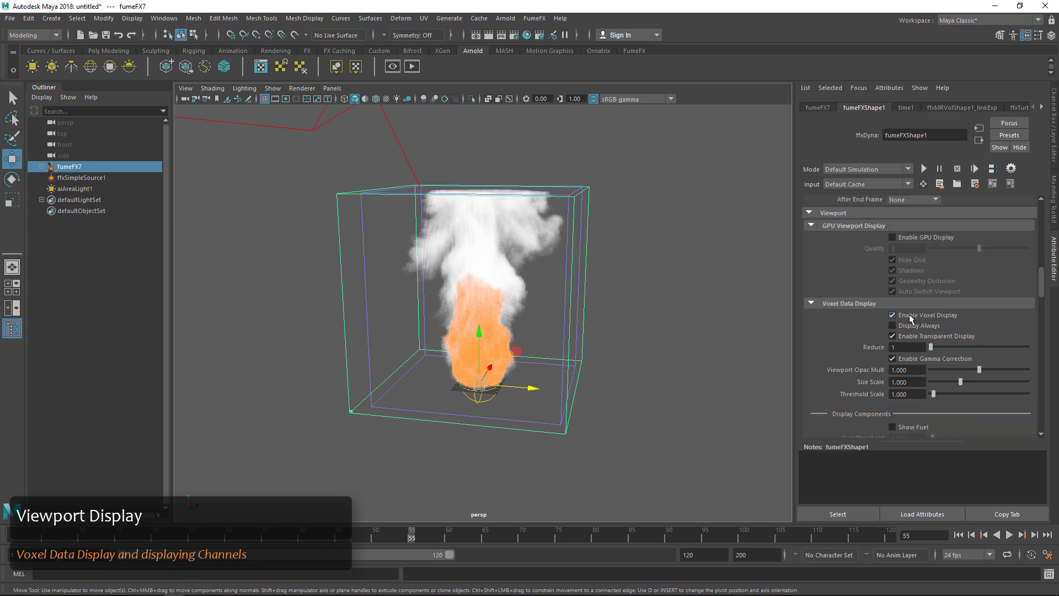
pyautogui.click(892, 315)
pyautogui.click(910, 317)
pyautogui.scroll(-5, 909, 318)
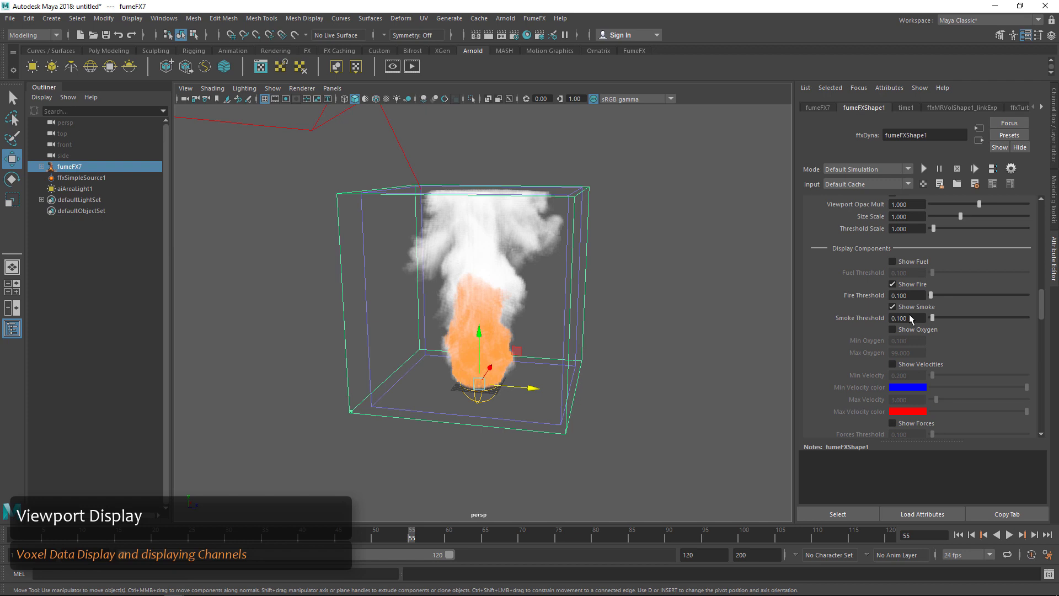
pyautogui.click(892, 284)
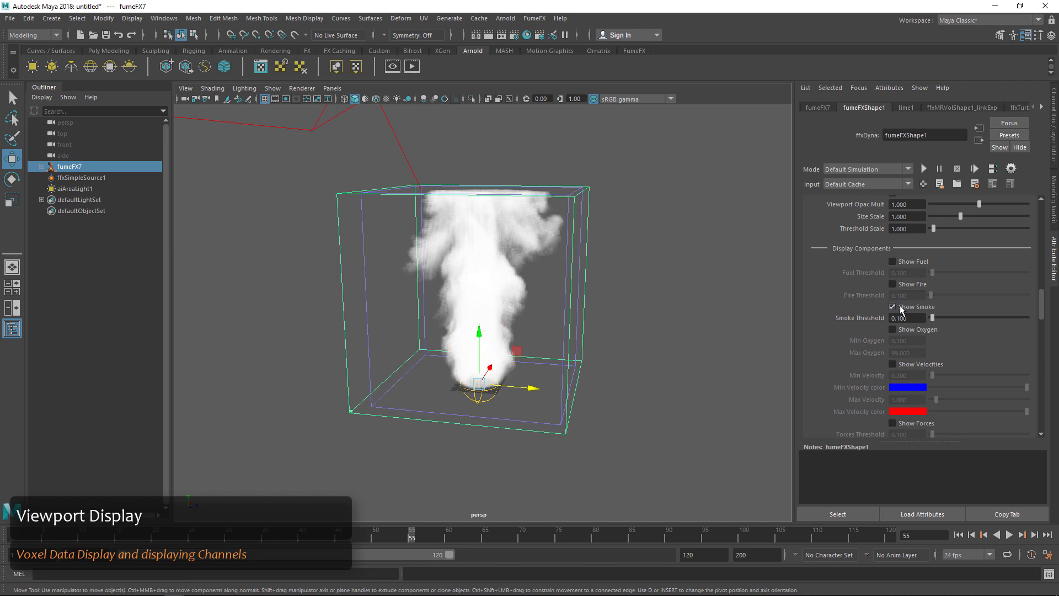
pyautogui.click(892, 306)
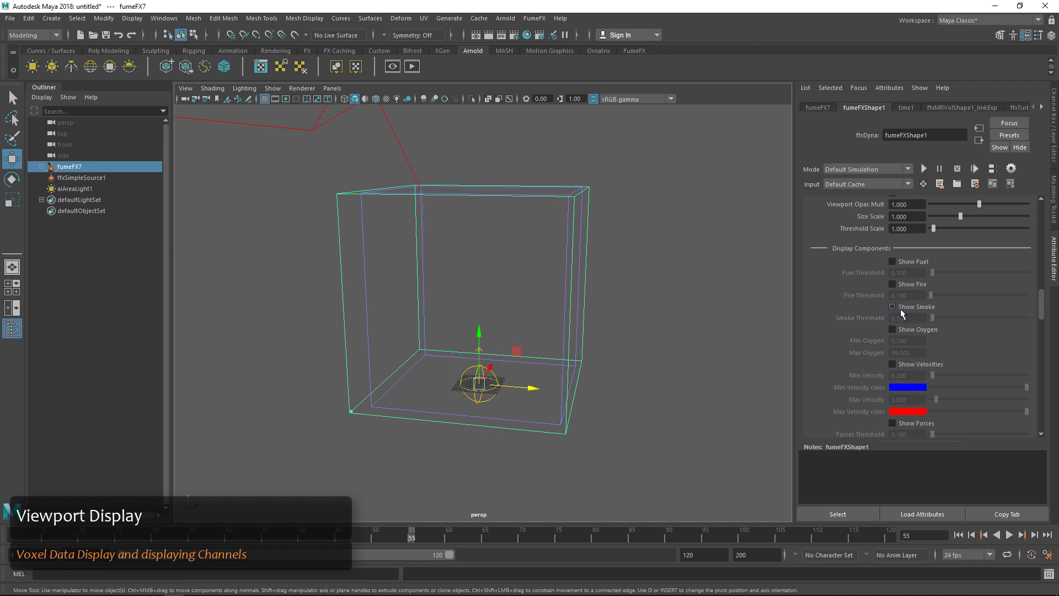
pyautogui.click(892, 307)
pyautogui.click(905, 283)
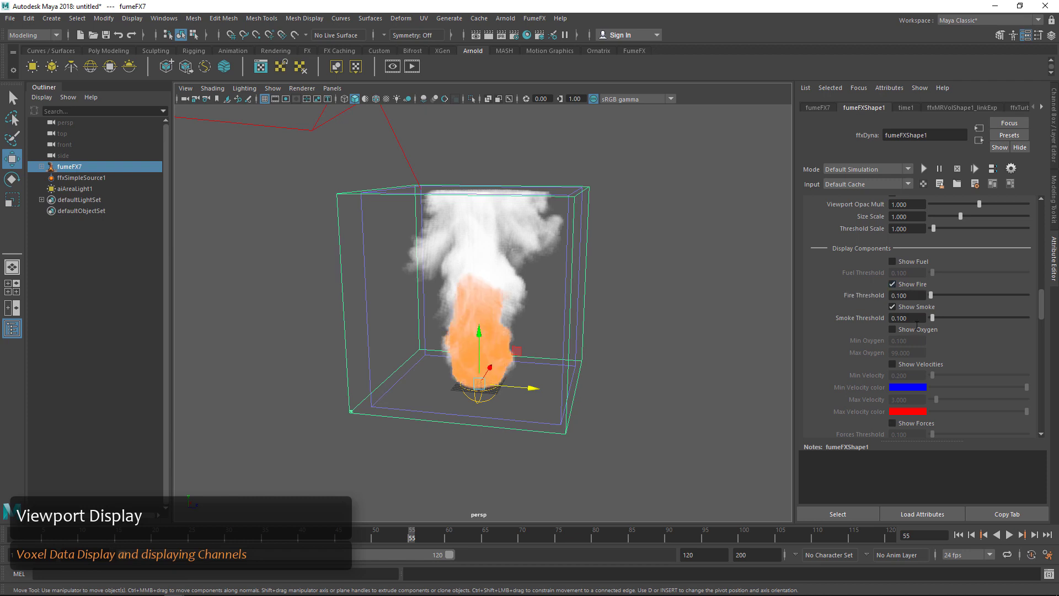
# - Try opaque display and a coarser Reduce, then settle on Reduce 1 with transparent display
pyautogui.click(760, 297)
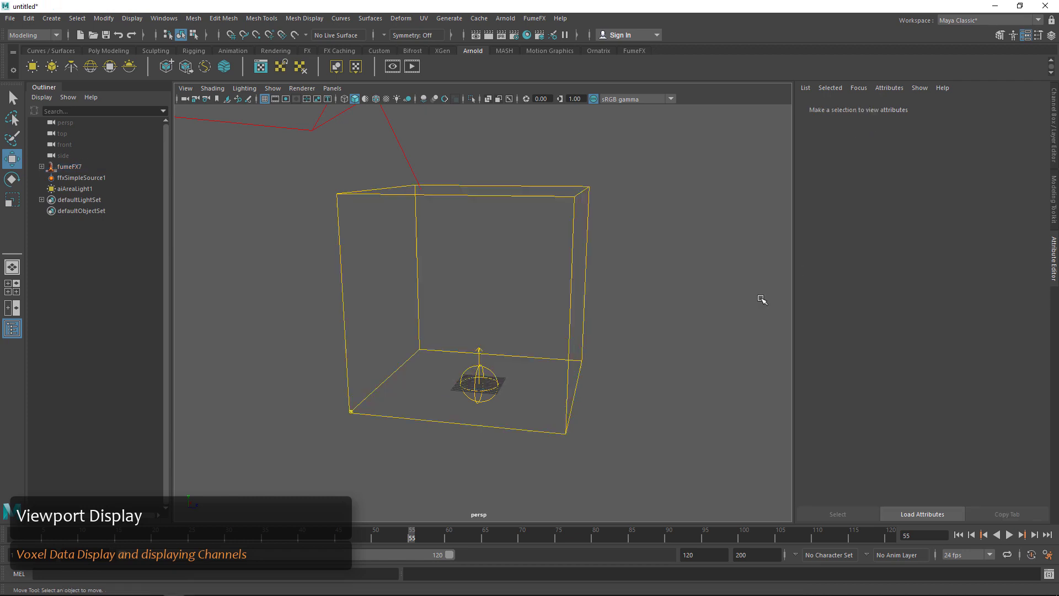
pyautogui.click(586, 282)
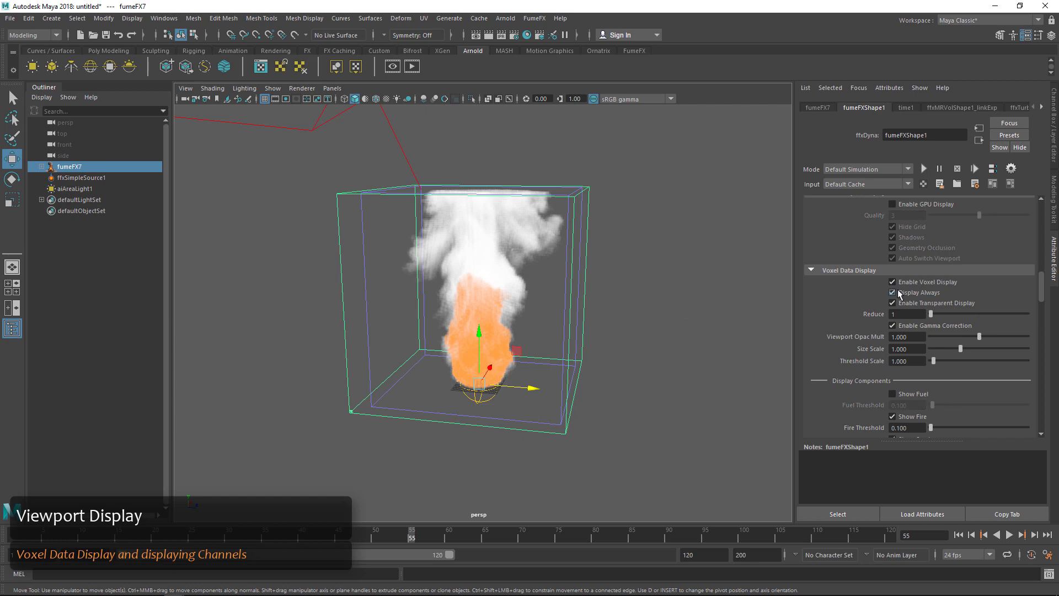
pyautogui.click(686, 318)
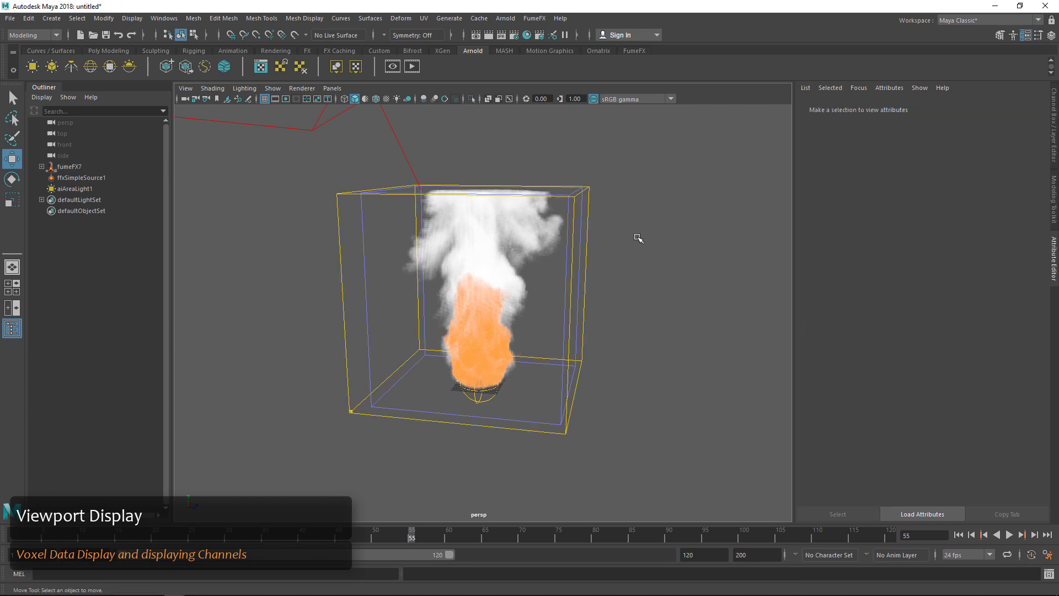
pyautogui.click(585, 301)
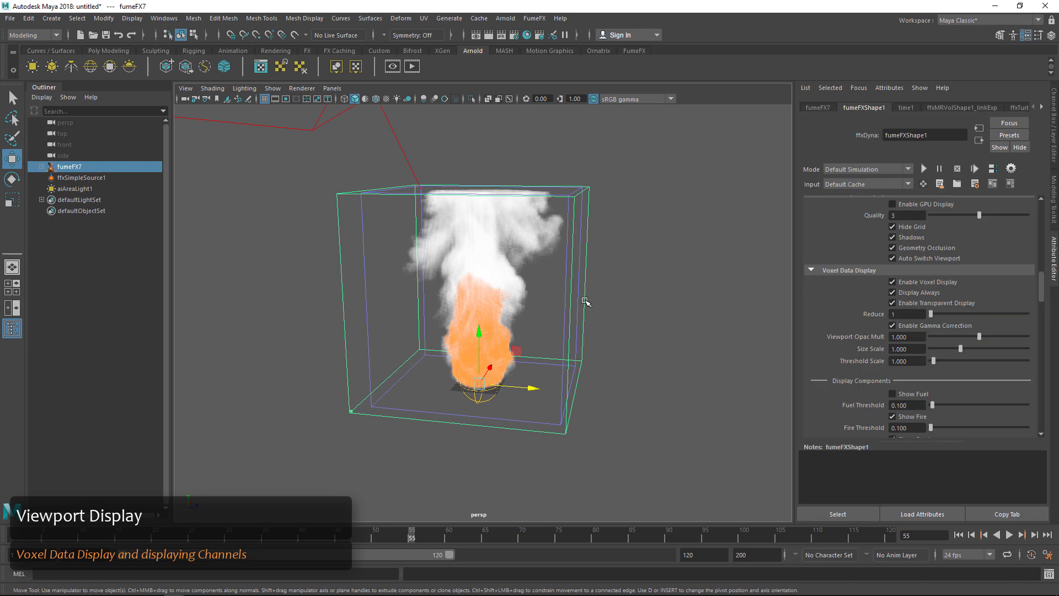
pyautogui.click(892, 303)
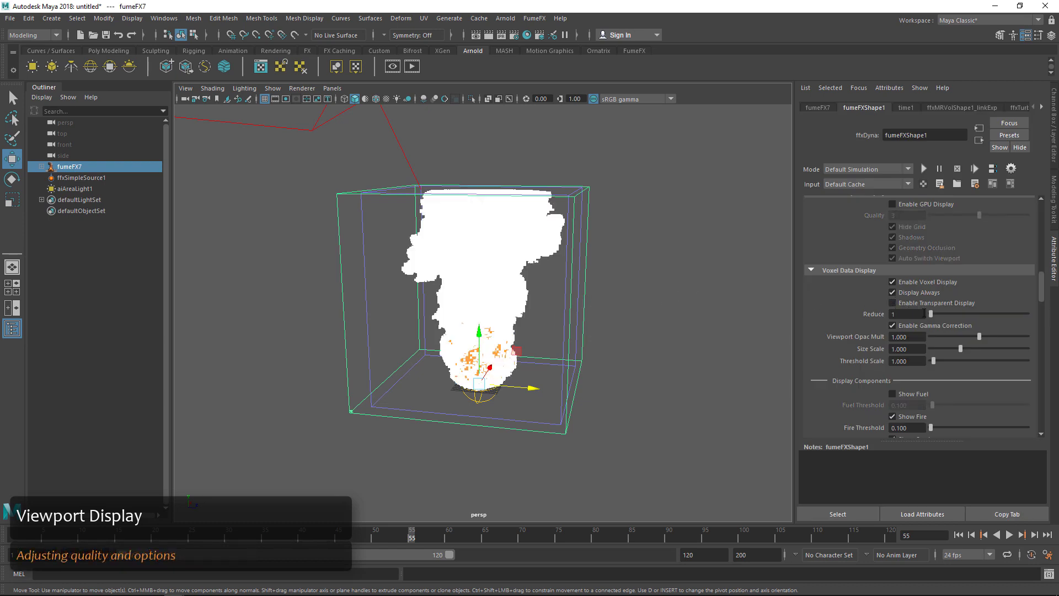
pyautogui.moveTo(930, 313); pyautogui.dragTo(934, 353)
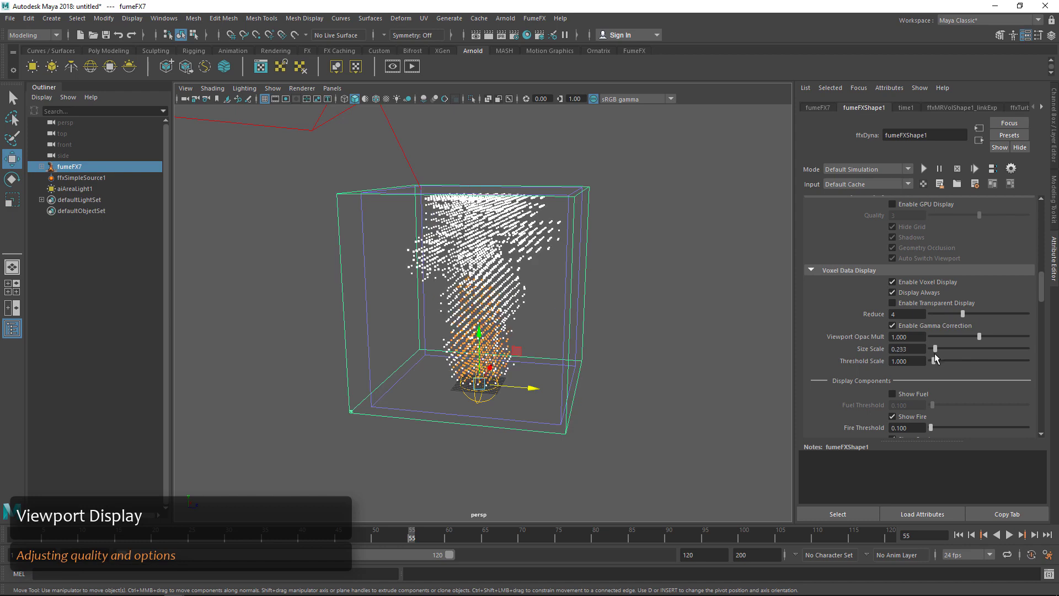
pyautogui.moveTo(960, 315); pyautogui.dragTo(926, 325)
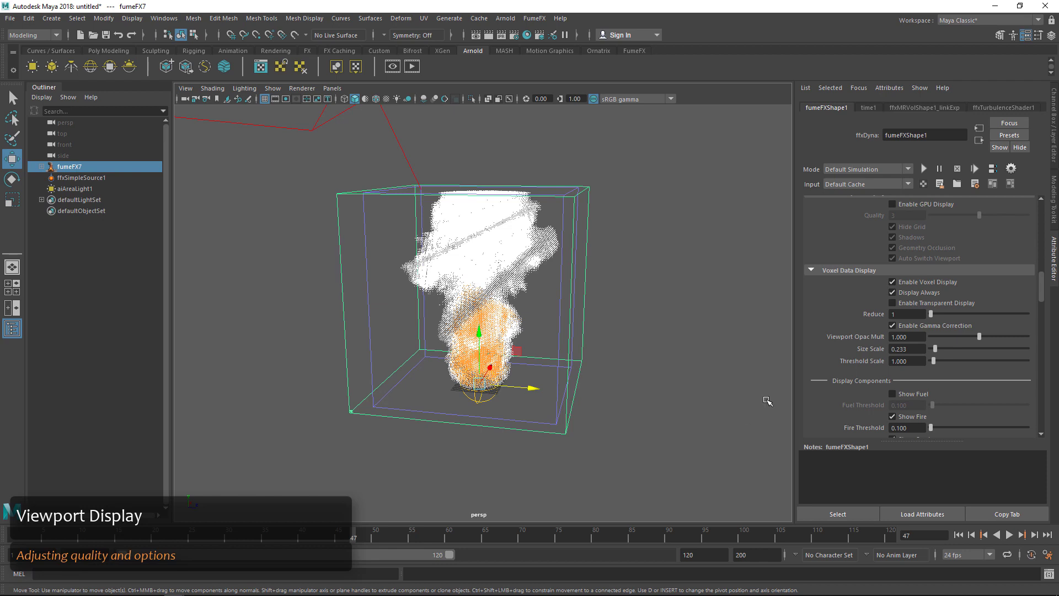
pyautogui.click(892, 303)
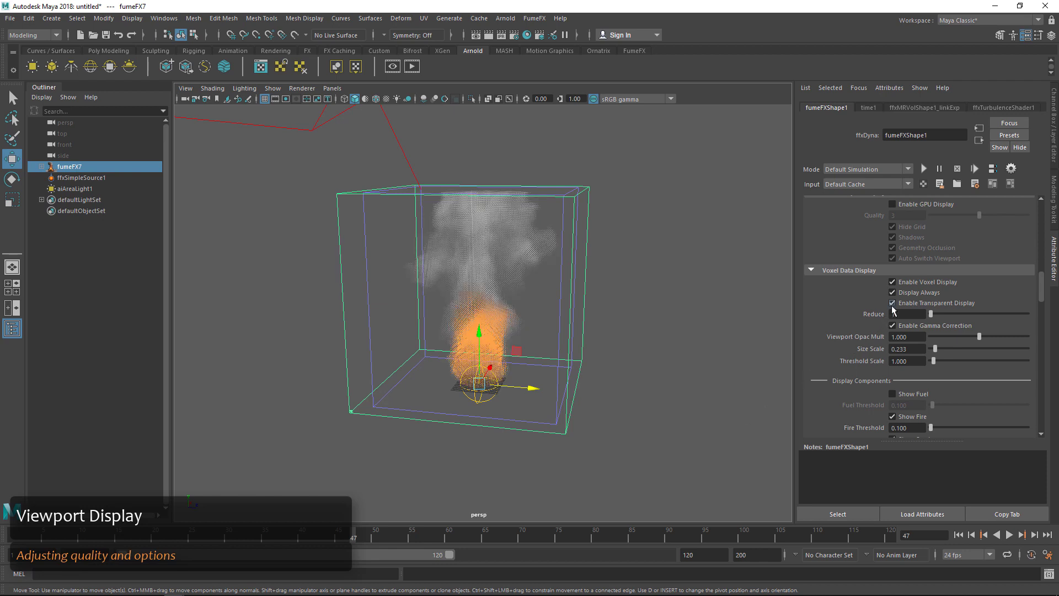
pyautogui.scroll(-5, 958, 314)
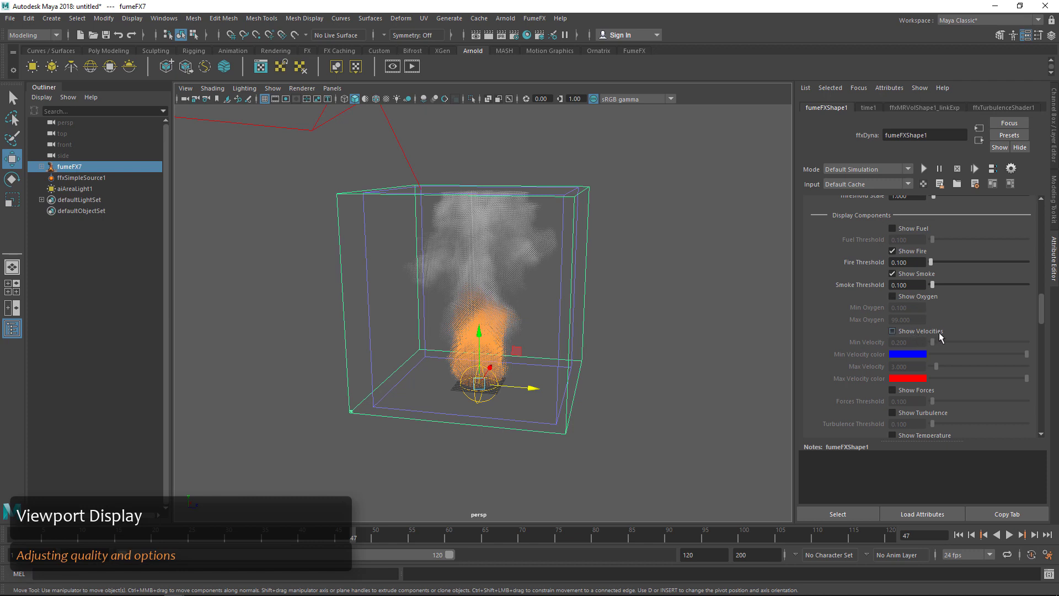
pyautogui.scroll(-2, 940, 336)
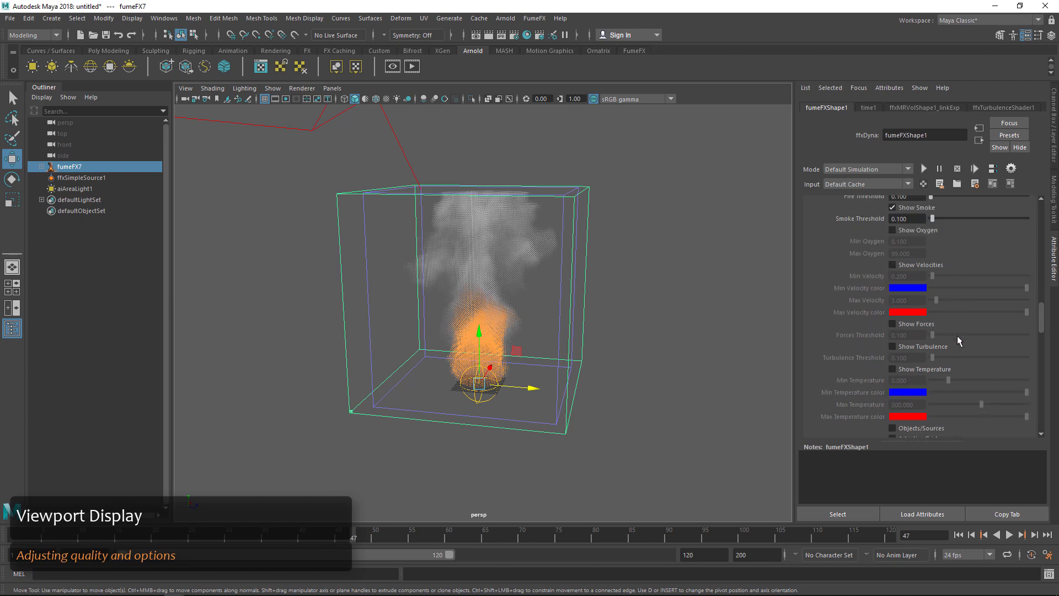
pyautogui.scroll(-3, 957, 337)
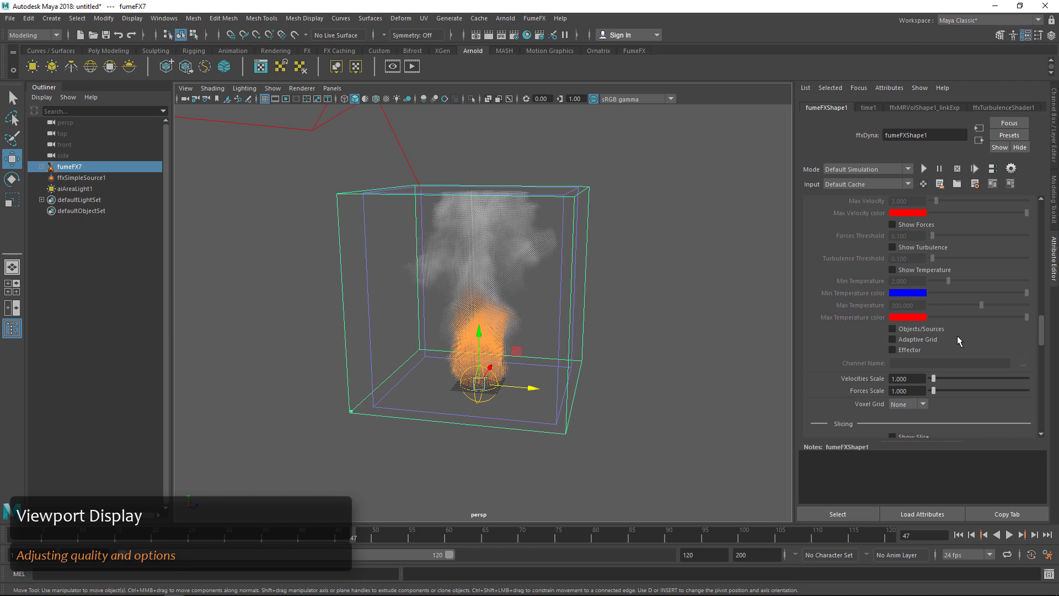
pyautogui.scroll(-3, 957, 335)
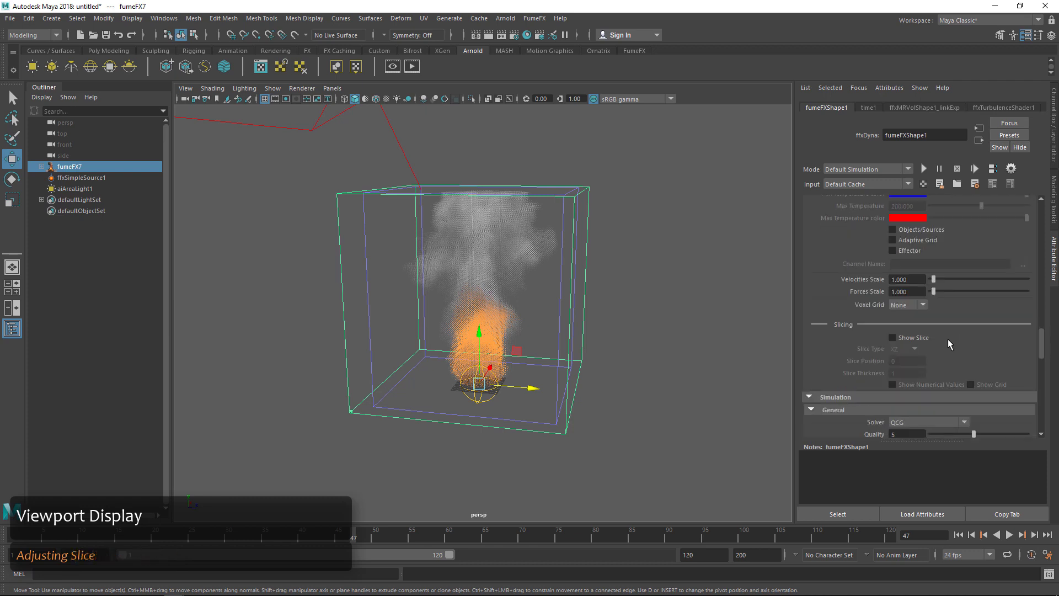
# - Enable Show Slice at position 50 and thickness 50, then move it to 22
pyautogui.click(917, 338)
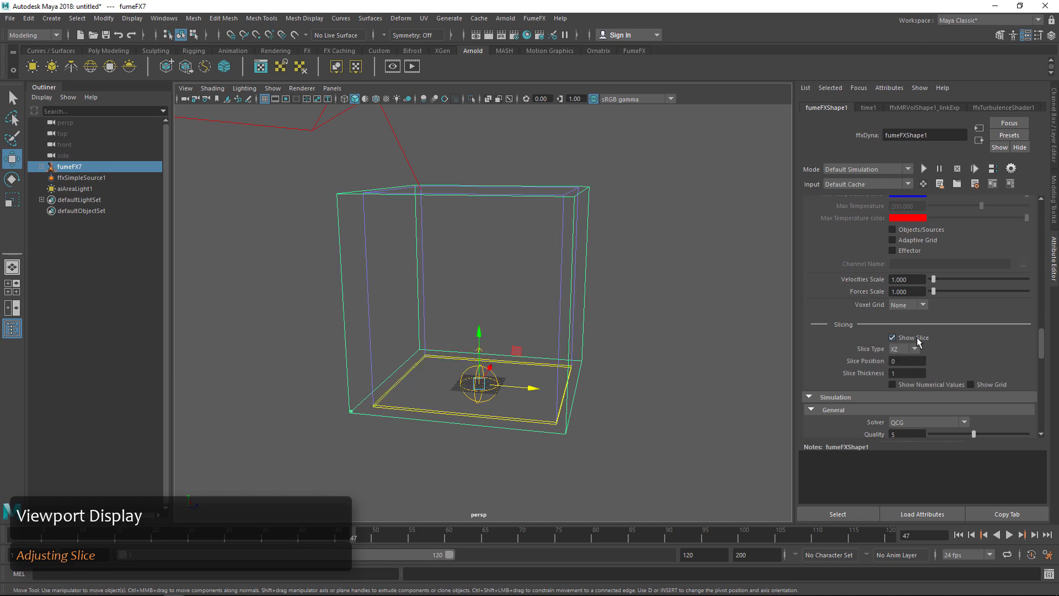
pyautogui.scroll(-1, 951, 338)
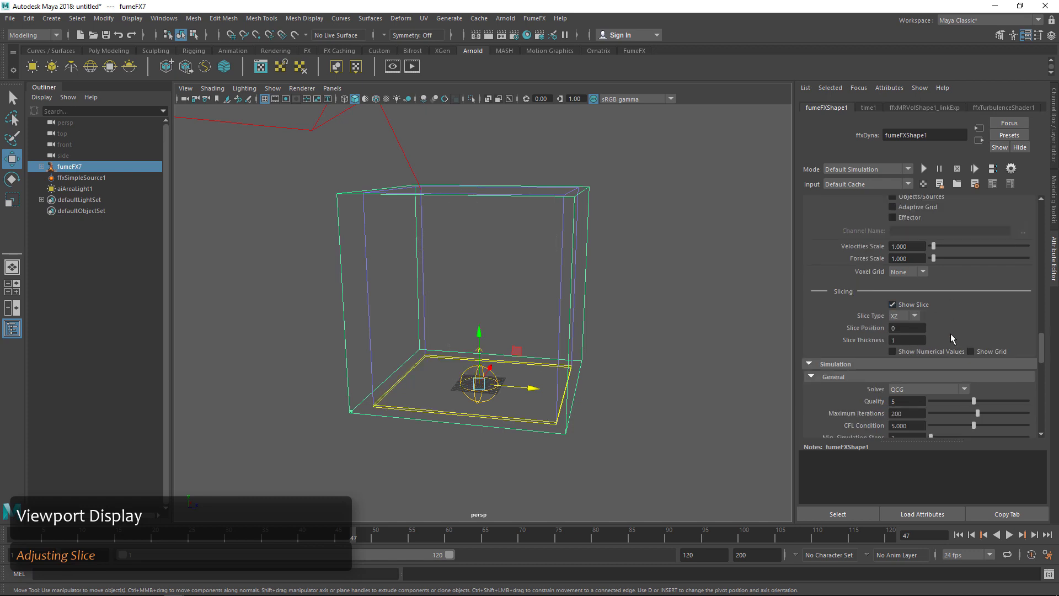
pyautogui.click(900, 329)
pyautogui.write('1')
pyautogui.press('Return')
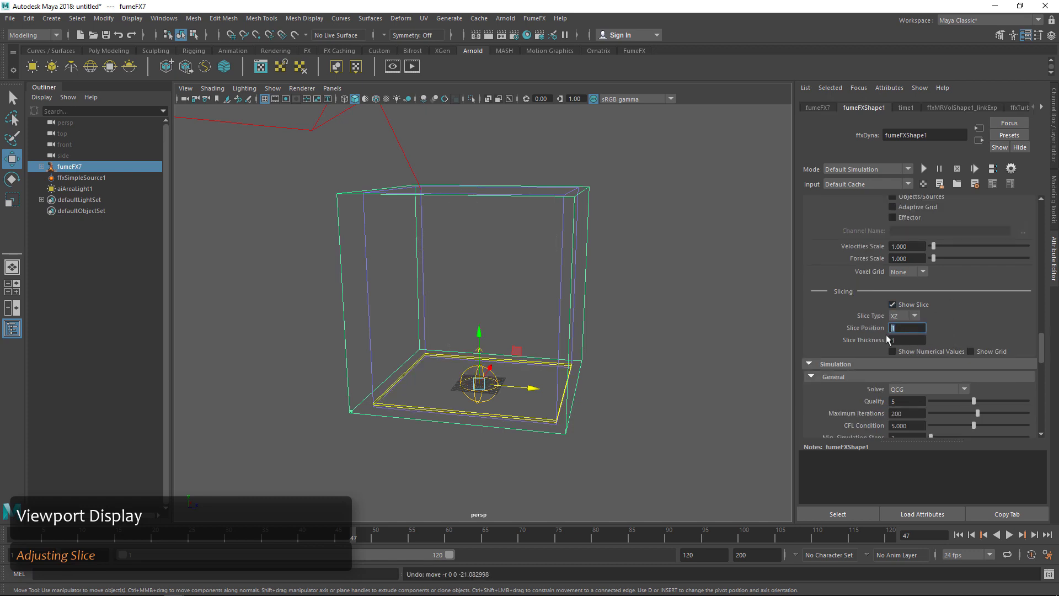
pyautogui.write('50')
pyautogui.press('Tab')
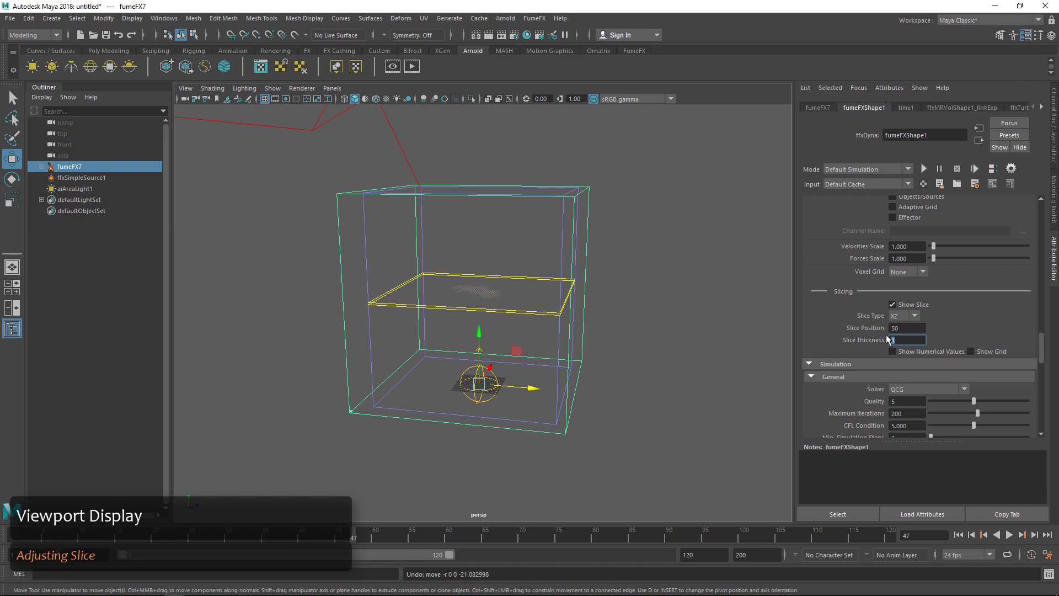
pyautogui.write('50')
pyautogui.press('Return')
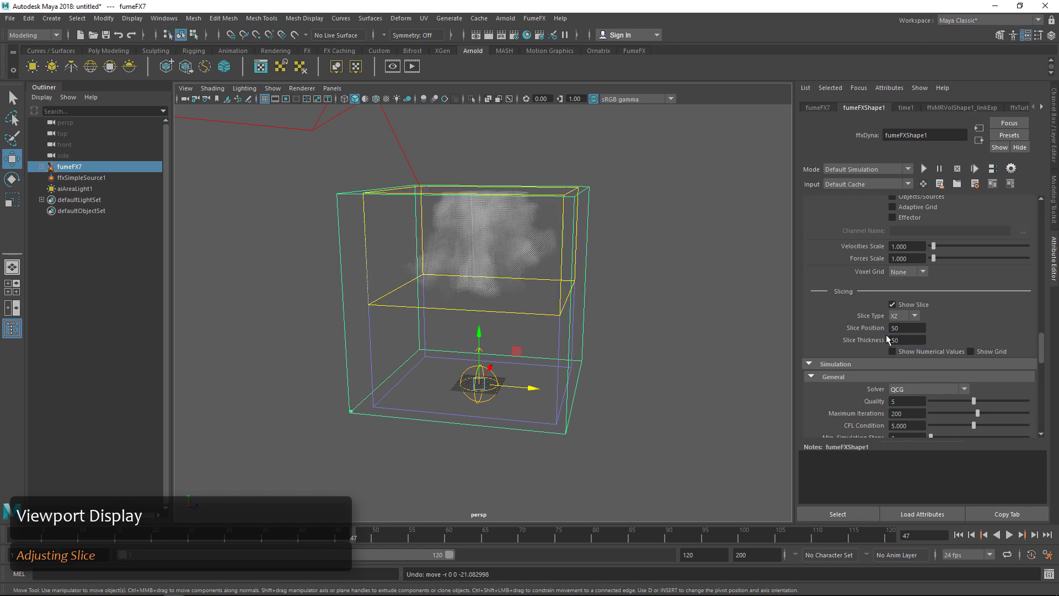
pyautogui.click(902, 328)
pyautogui.write('22')
pyautogui.press('Tab')
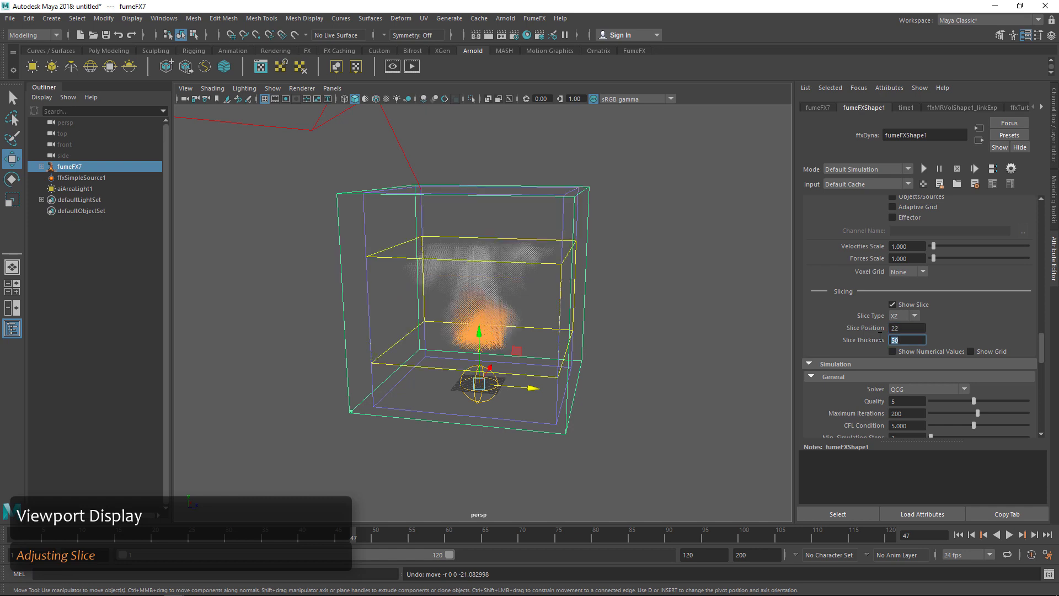
# - Switch the slice to YZ then XY, thin it to 20, and turn slicing off
pyautogui.click(905, 315)
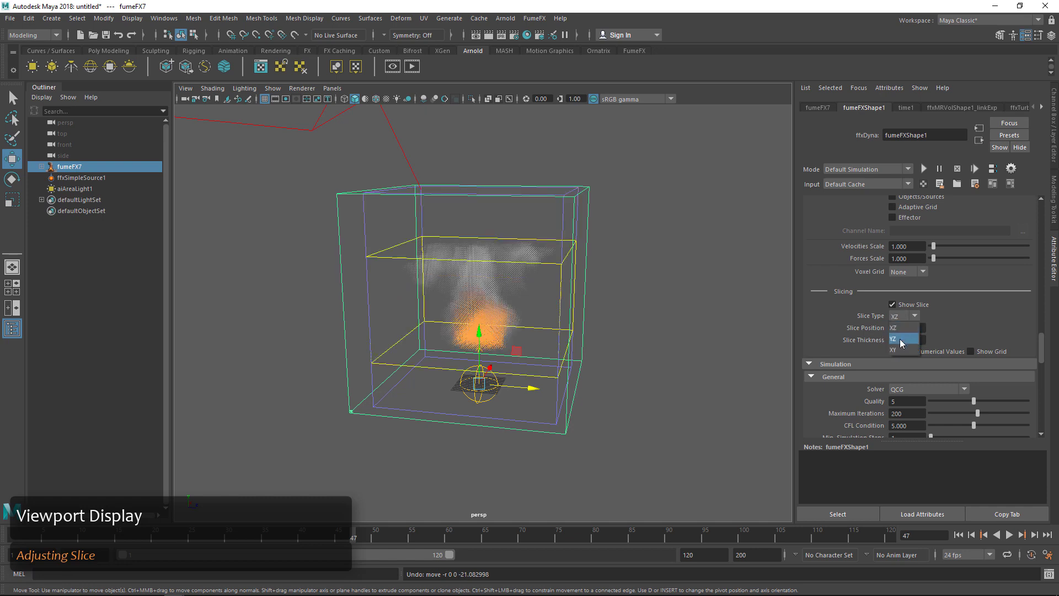
pyautogui.click(903, 343)
pyautogui.click(901, 316)
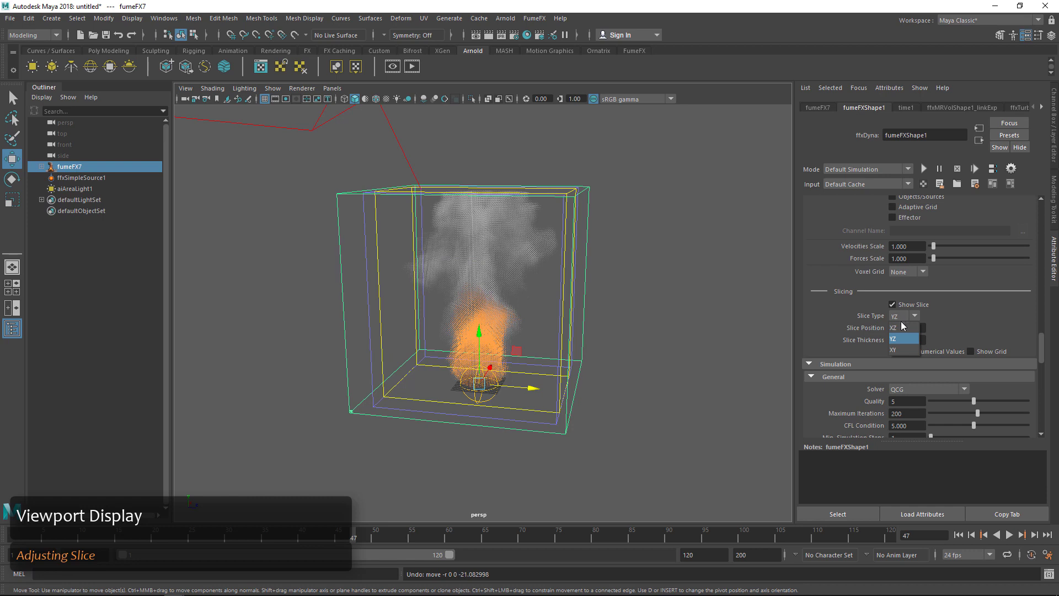
pyautogui.click(904, 349)
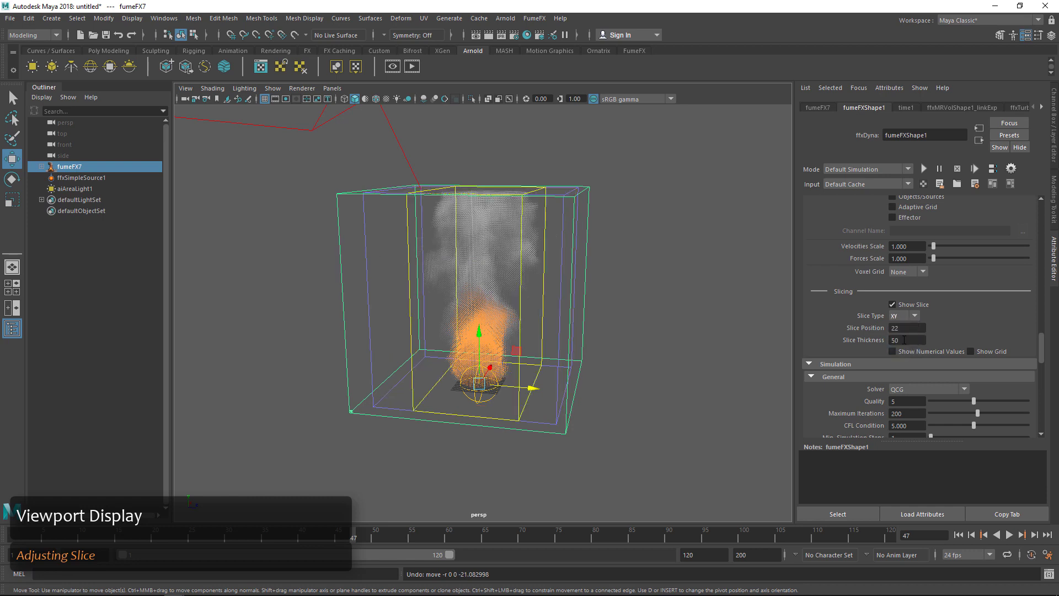
pyautogui.click(906, 330)
pyautogui.click(908, 340)
pyautogui.write('20')
pyautogui.press('Return')
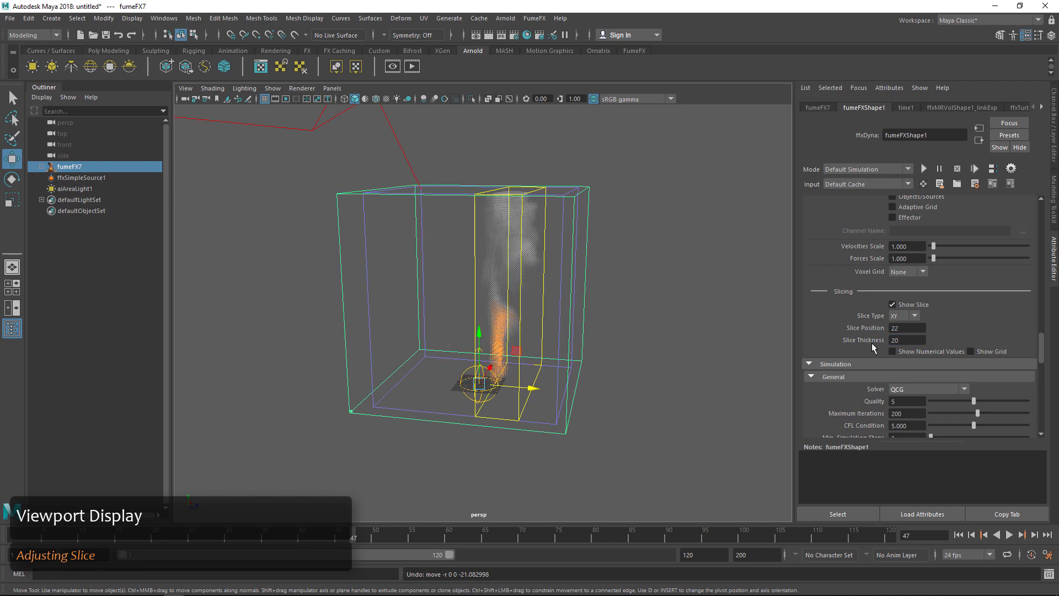
pyautogui.click(908, 306)
# - Enable FumeFX GPU viewport display at quality 3 and scrub frames to see the shaded plume
pyautogui.scroll(4, 908, 306)
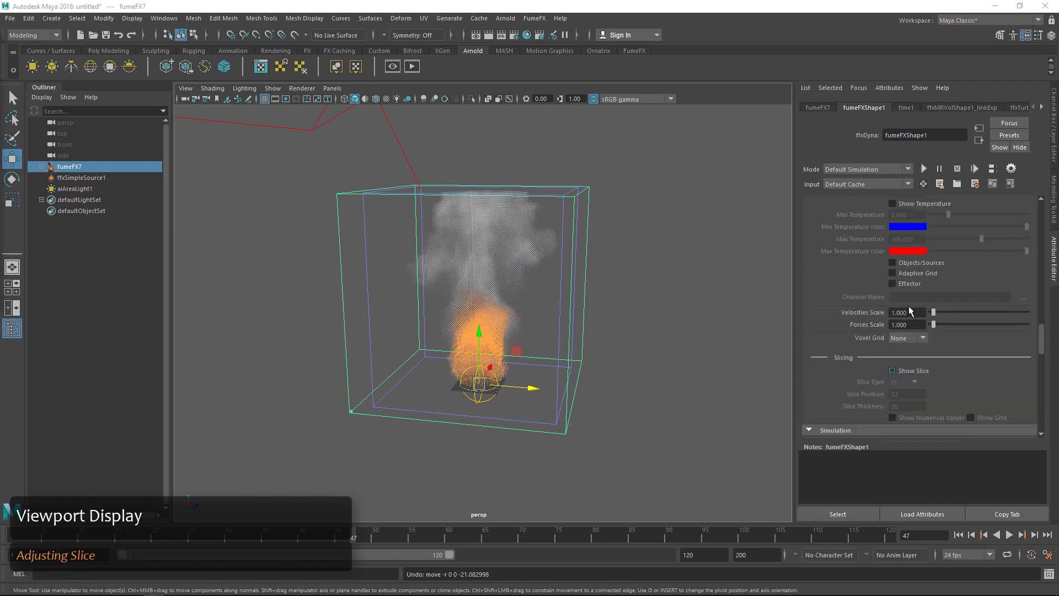
pyautogui.scroll(3, 909, 311)
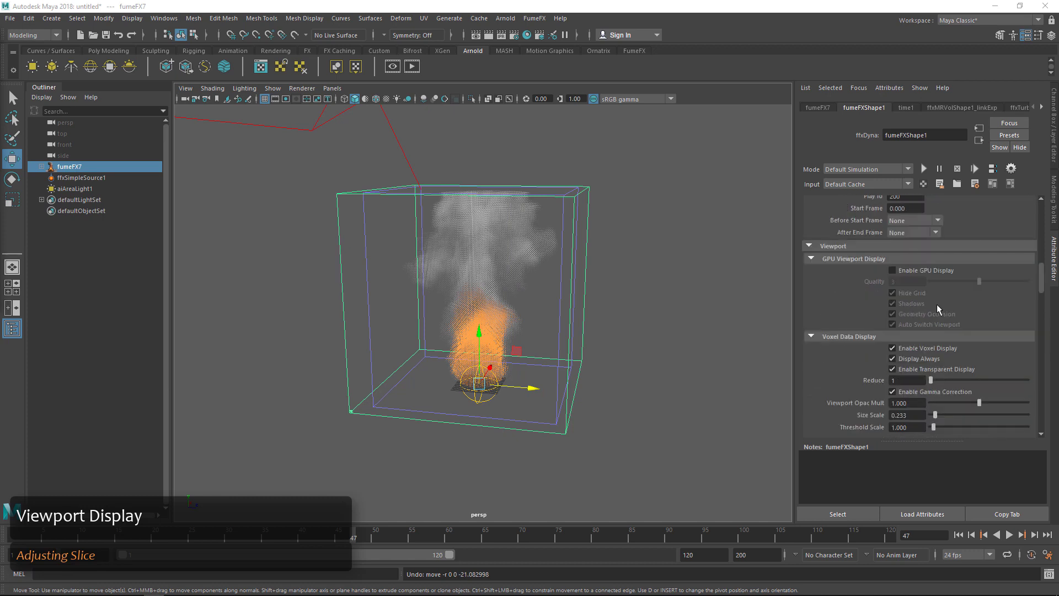
pyautogui.click(922, 271)
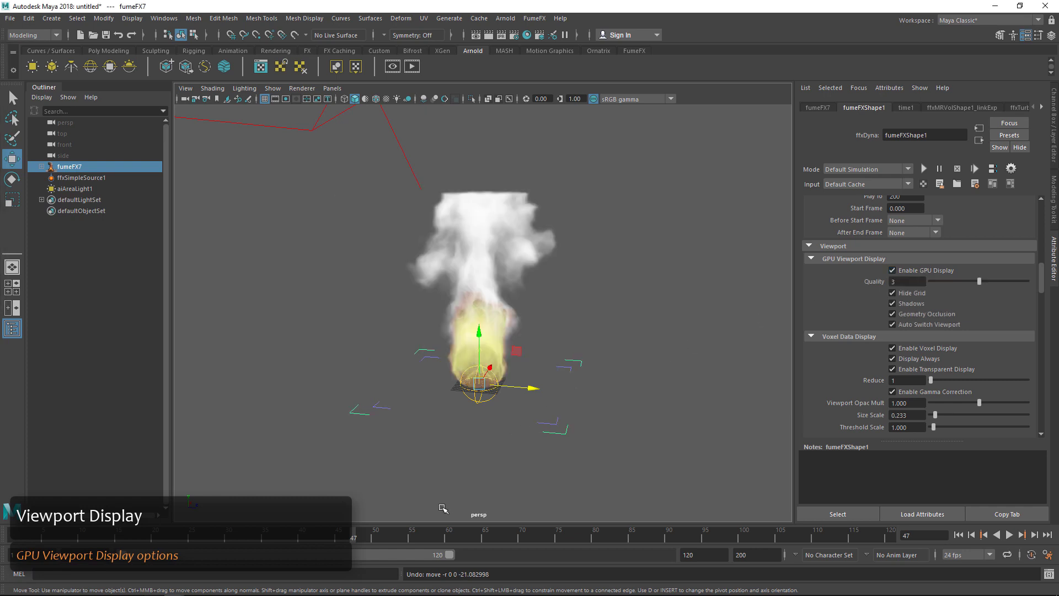
pyautogui.moveTo(341, 540)
pyautogui.mouseDown()
pyautogui.moveTo(61, 540)
pyautogui.moveTo(346, 541)
pyautogui.mouseUp()
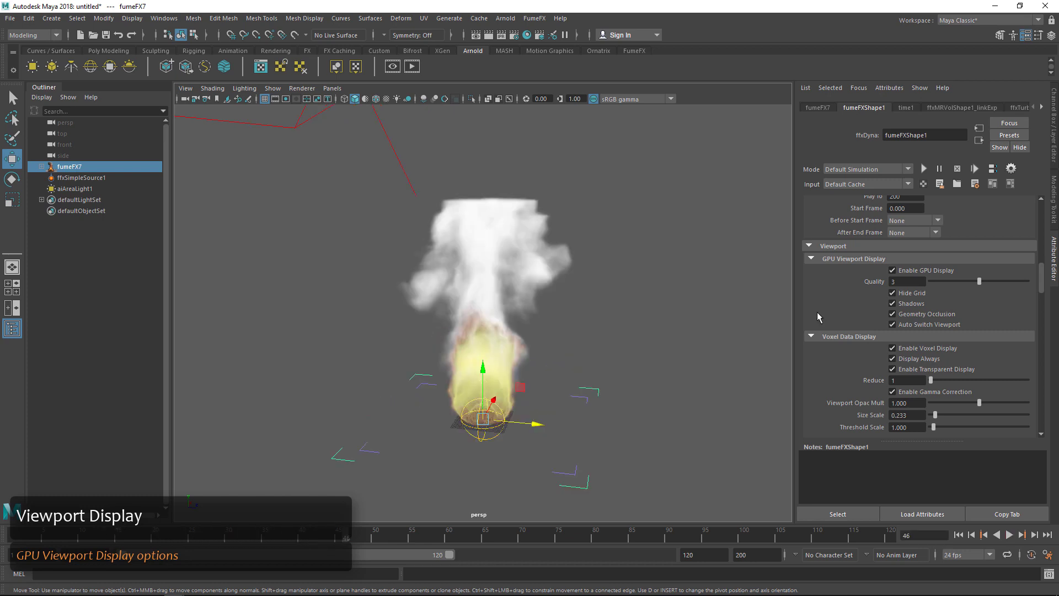
# - Show the grid box around the fire and toggle the adaptive grid setting
pyautogui.click(892, 293)
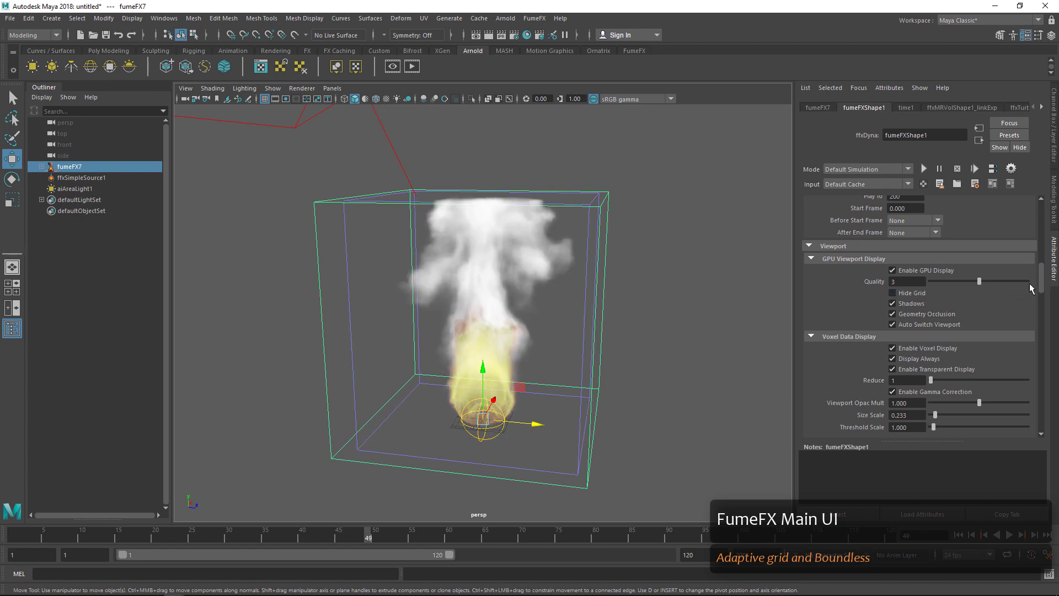
pyautogui.moveTo(1041, 281); pyautogui.dragTo(1042, 220)
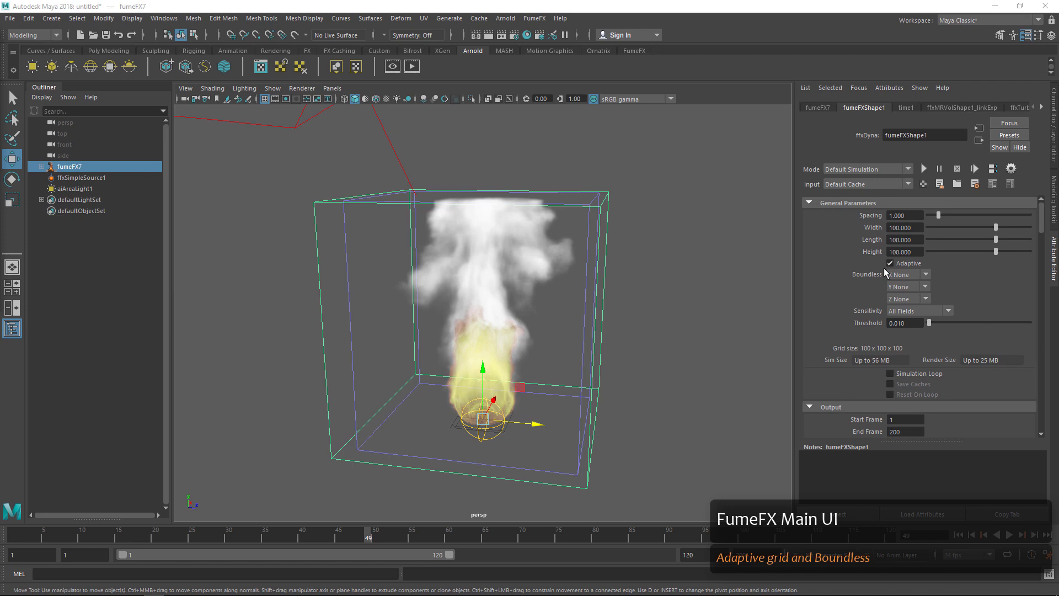
pyautogui.click(917, 264)
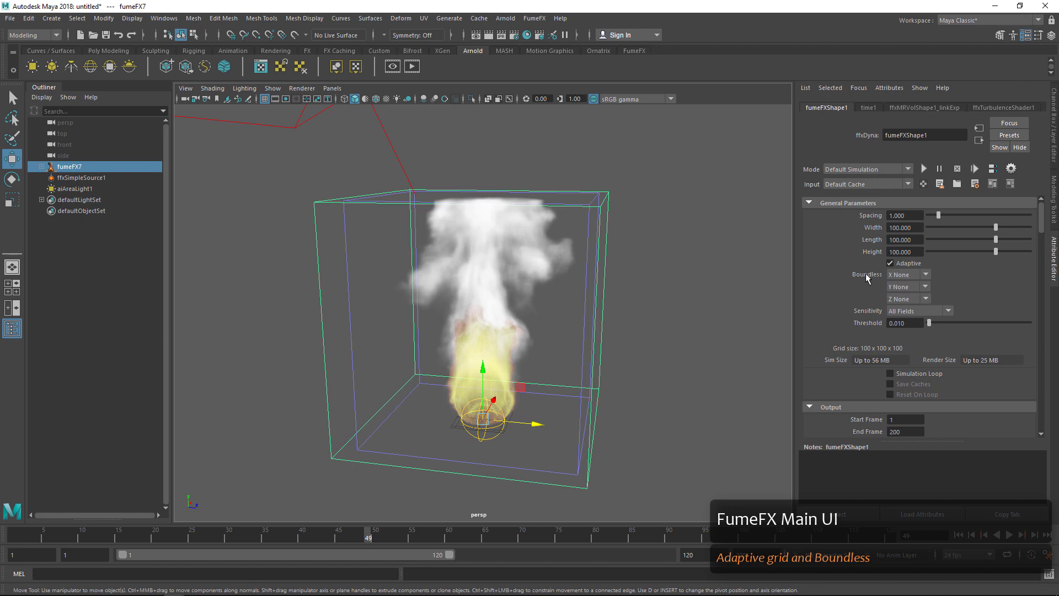
# - Check the Boundless Y choices, review earlier frames, then reopen the Boundless Y dropdown
pyautogui.click(910, 287)
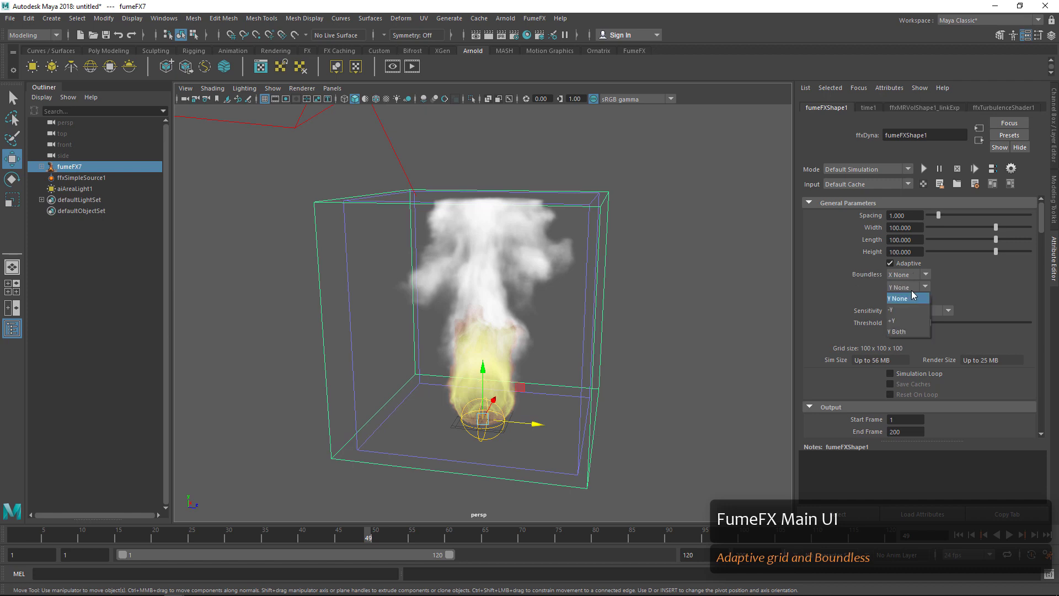
pyautogui.click(910, 290)
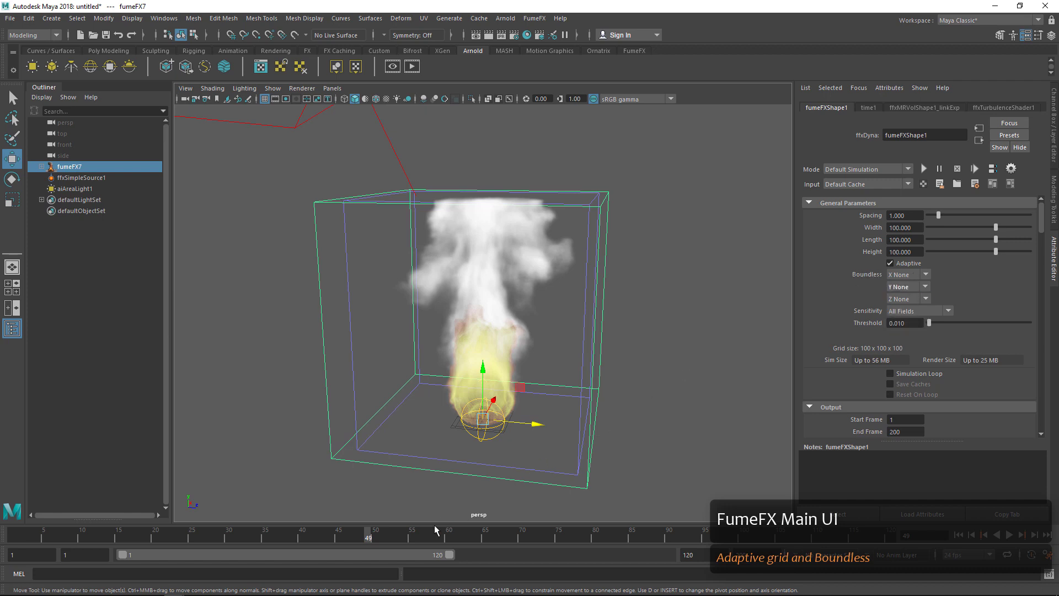
pyautogui.moveTo(359, 532)
pyautogui.mouseDown()
pyautogui.moveTo(124, 536)
pyautogui.moveTo(373, 537)
pyautogui.moveTo(343, 545)
pyautogui.mouseUp()
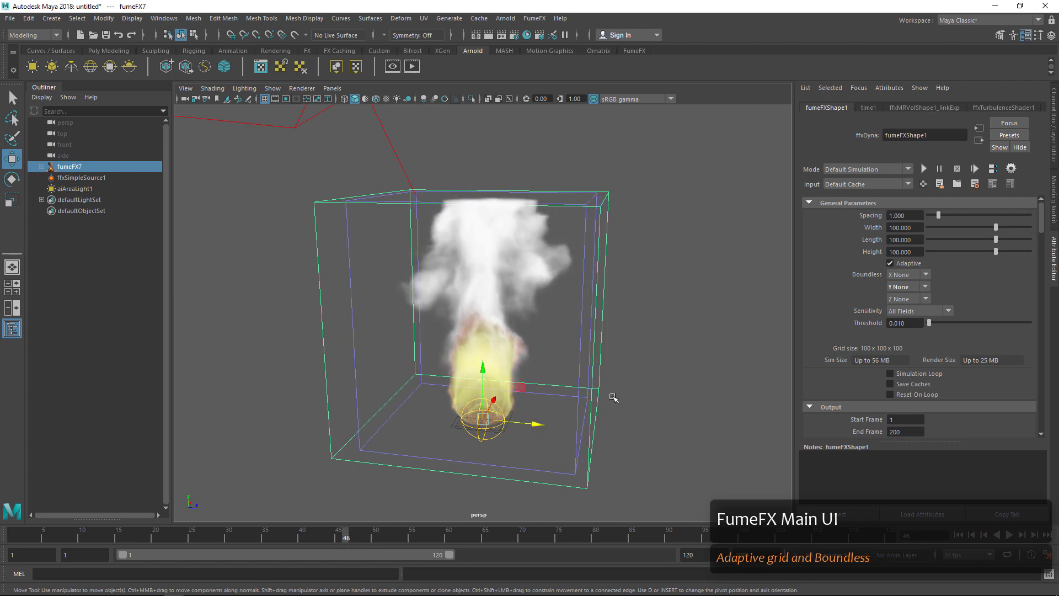
pyautogui.click(914, 286)
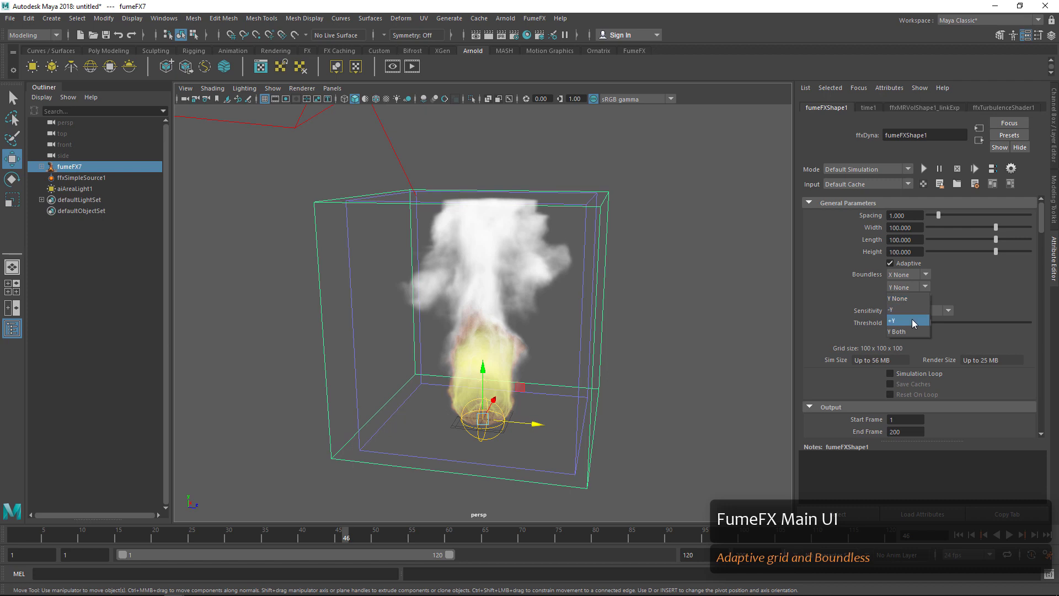
# - Run the FumeFX simulation with +Y boundless from the shelf and stop it at frame 55
pyautogui.click(634, 50)
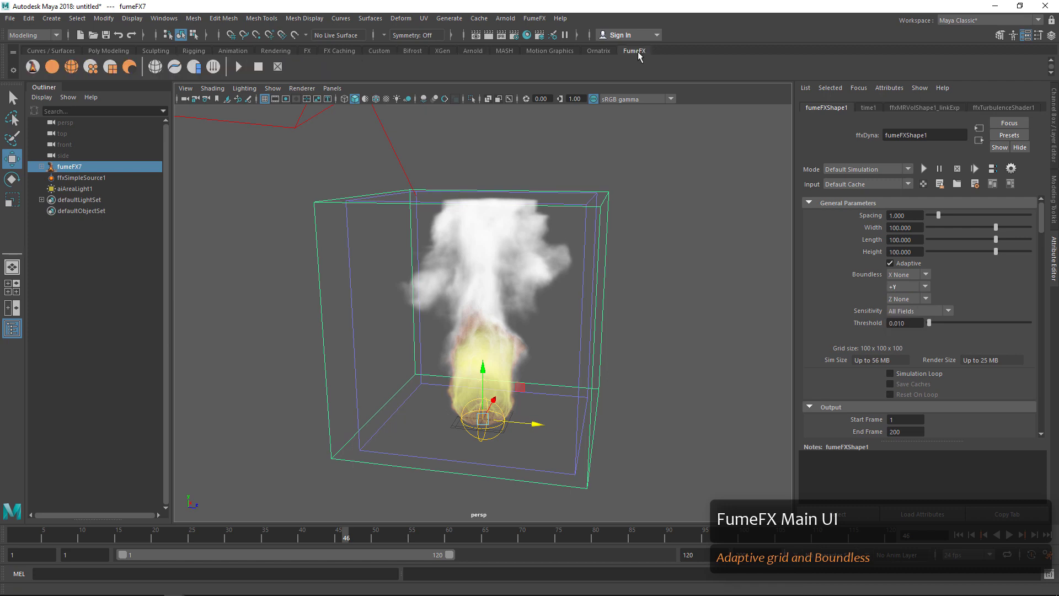
pyautogui.click(237, 67)
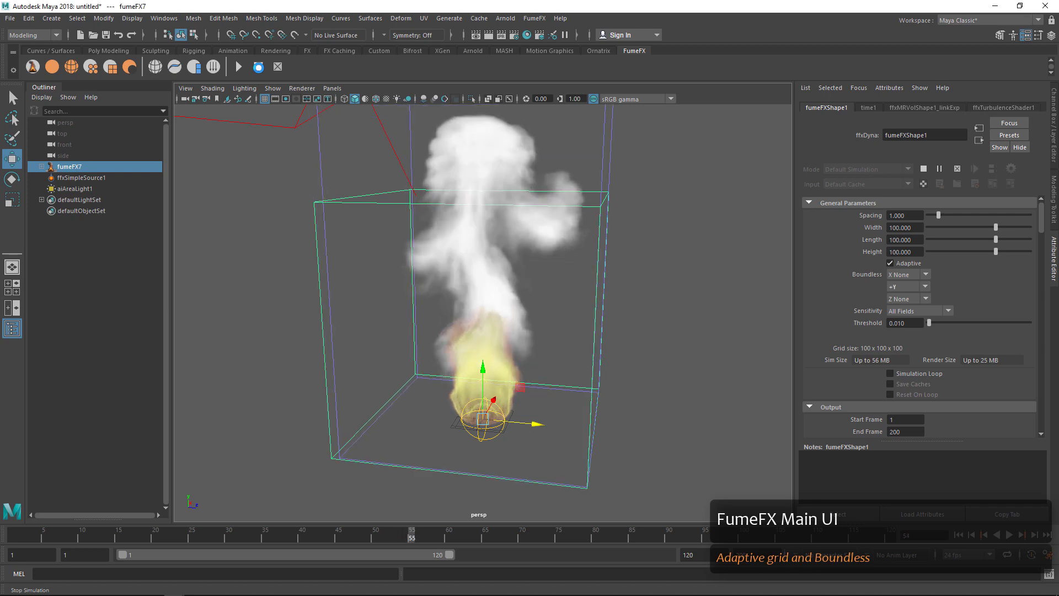
pyautogui.click(258, 67)
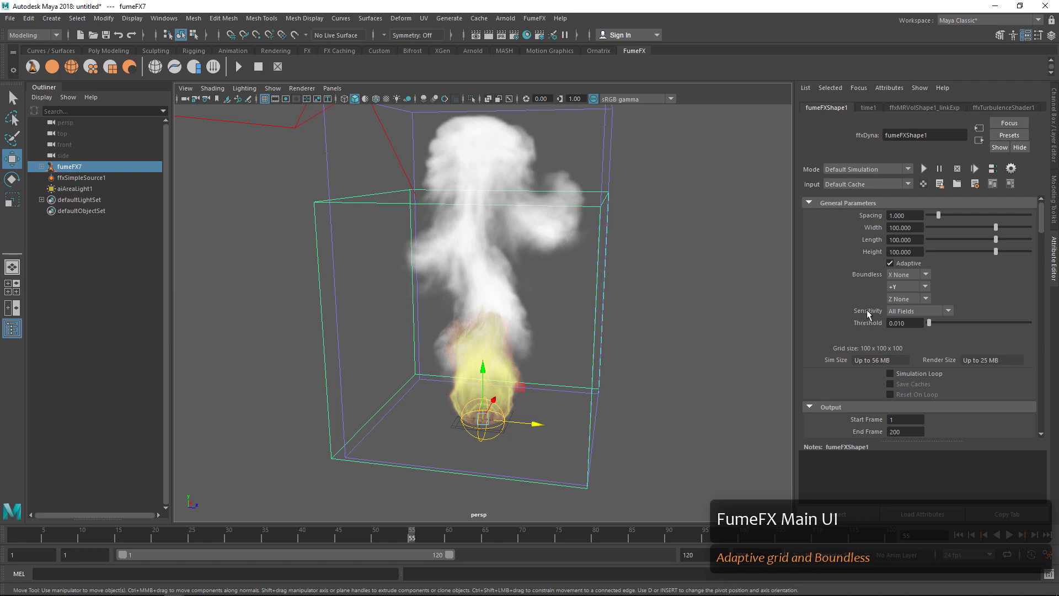
# - Set adaptive Sensitivity to Velocity+Fields and restart the simulation
pyautogui.click(918, 311)
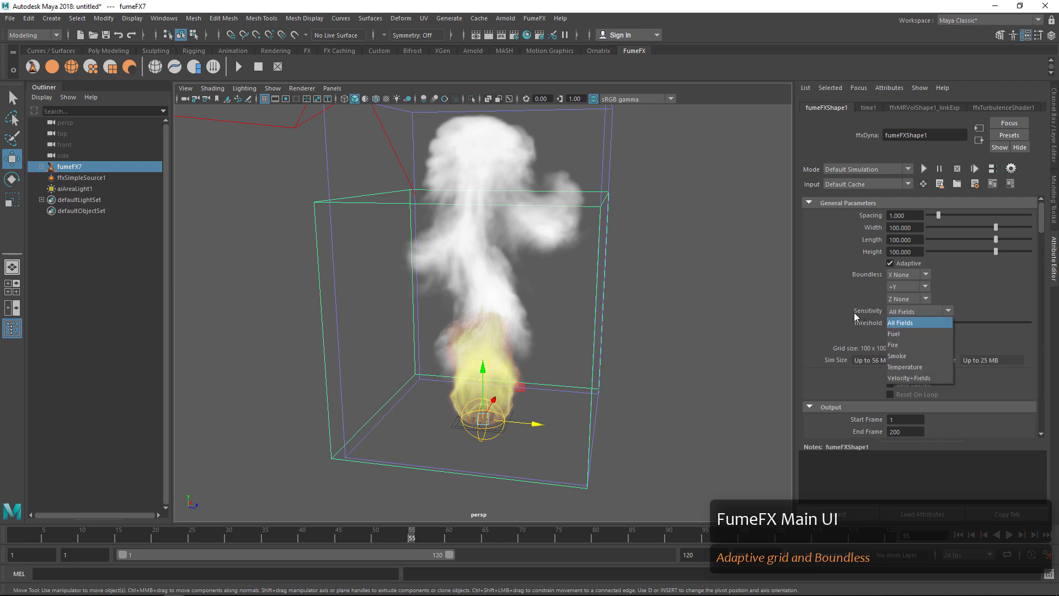
pyautogui.click(921, 378)
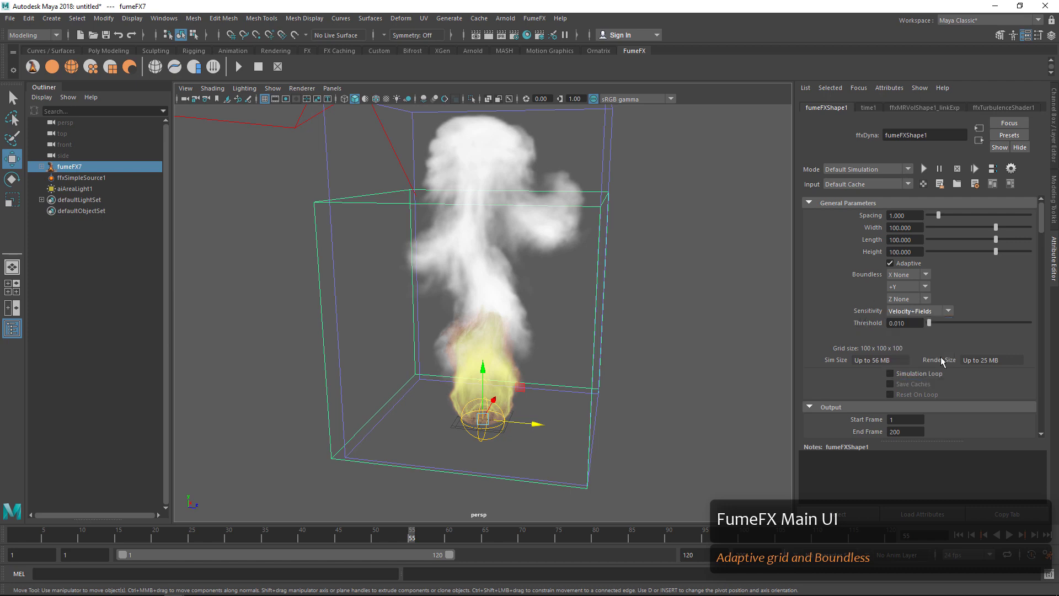
pyautogui.click(239, 67)
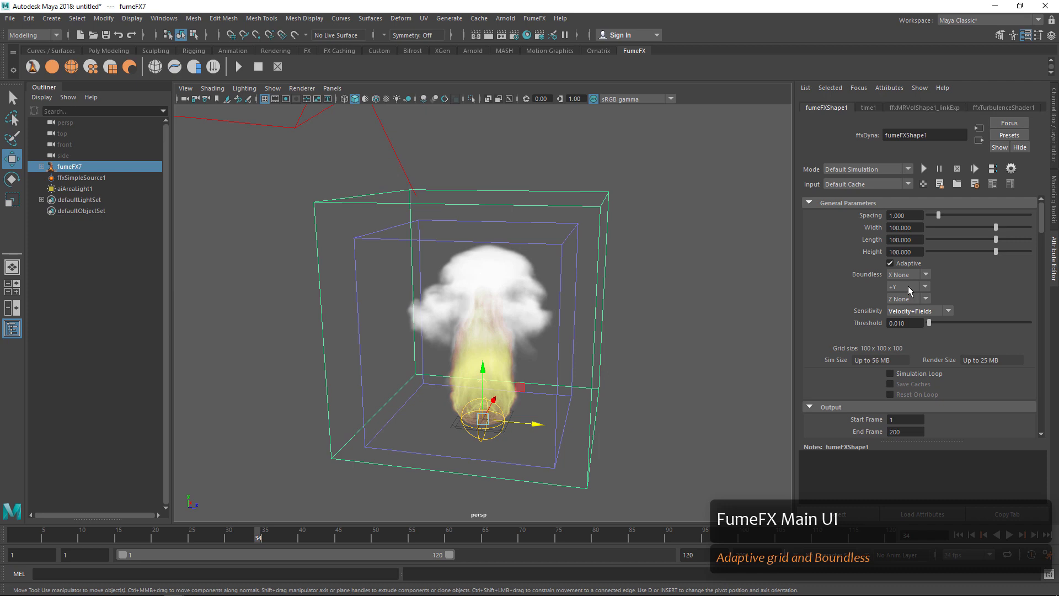
# - Re-simulate with Fire sensitivity, stop the run, then restore Sensitivity to All Fields
pyautogui.click(910, 312)
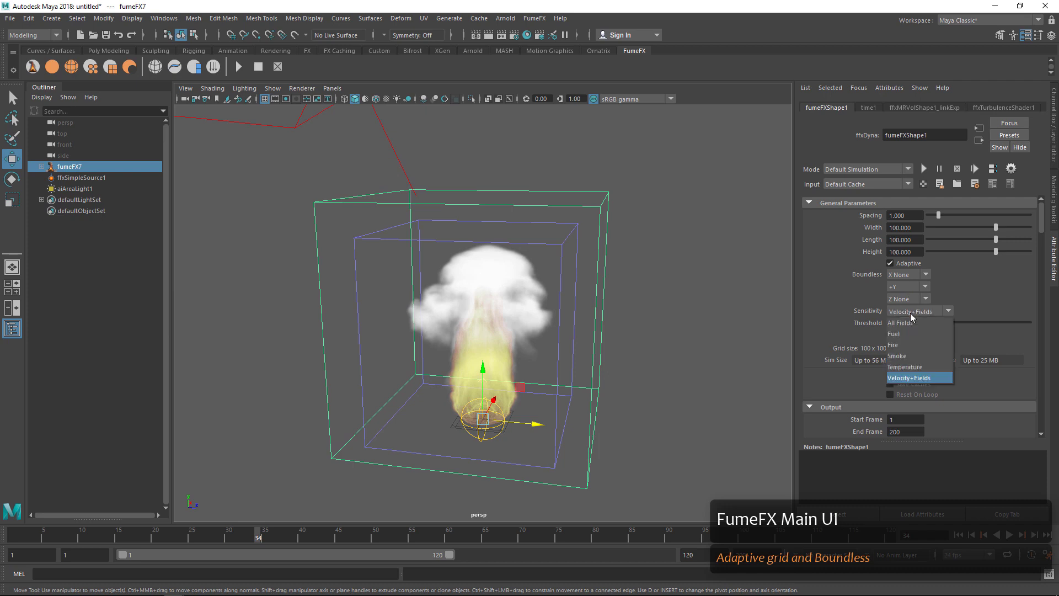
pyautogui.click(915, 343)
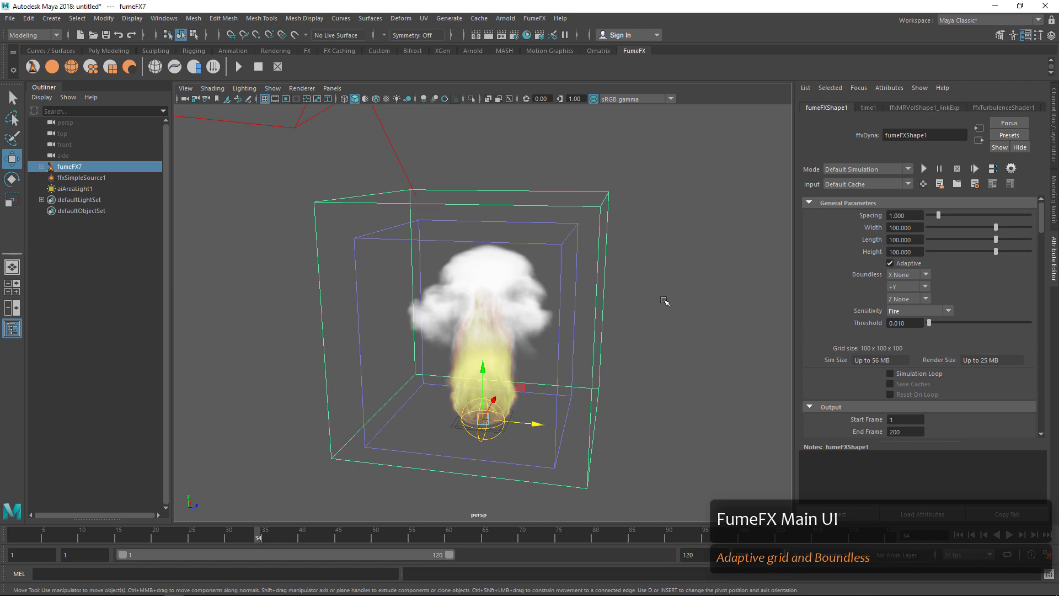
pyautogui.click(239, 66)
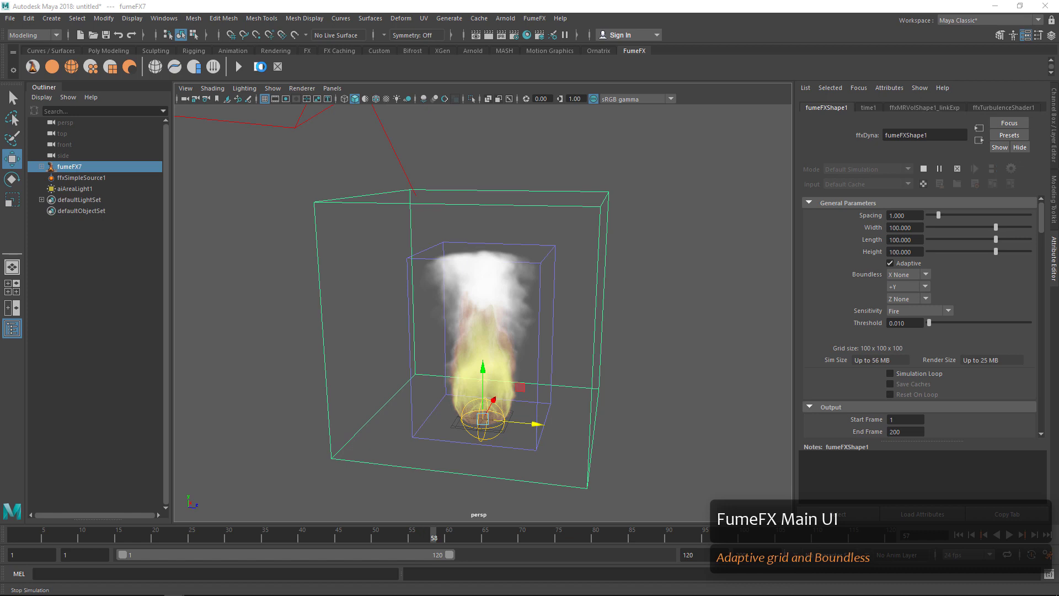
pyautogui.click(260, 66)
pyautogui.click(912, 311)
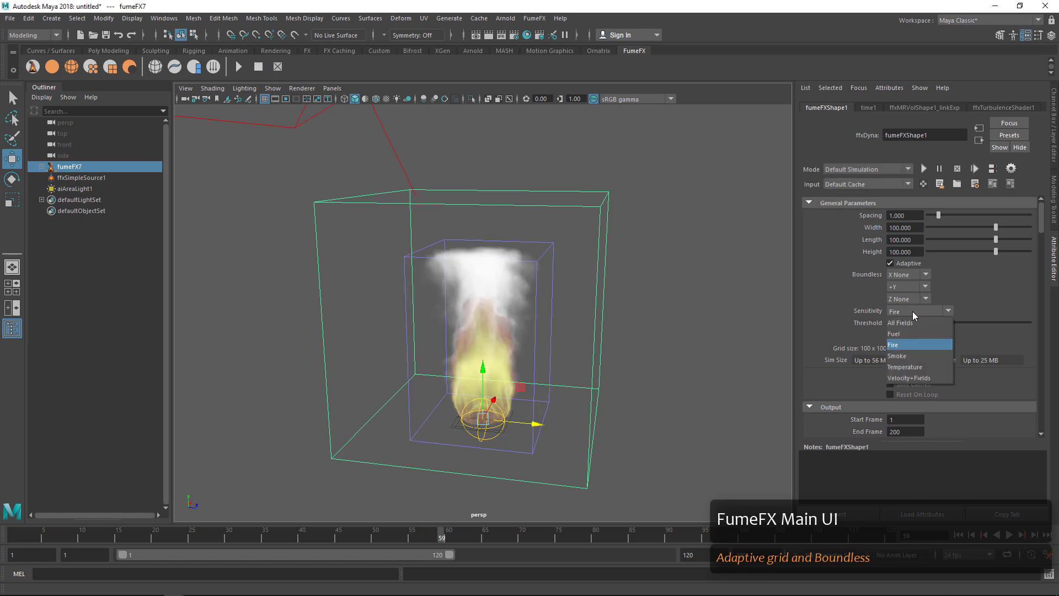
pyautogui.click(912, 322)
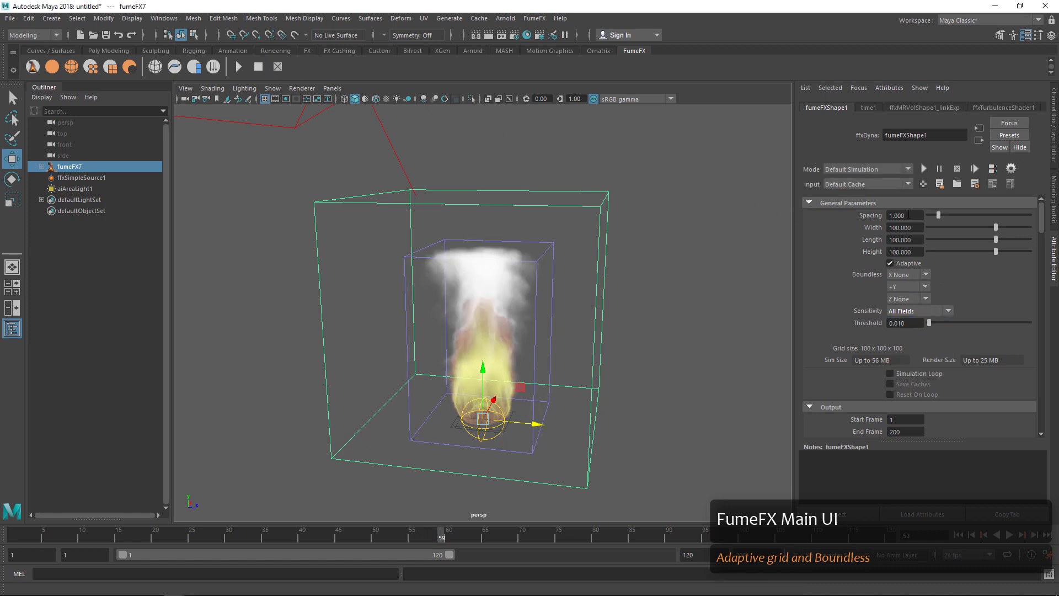
# - Try grid Spacing values 0.5 and 0.25 to compare the resulting grid sizes
pyautogui.click(937, 215)
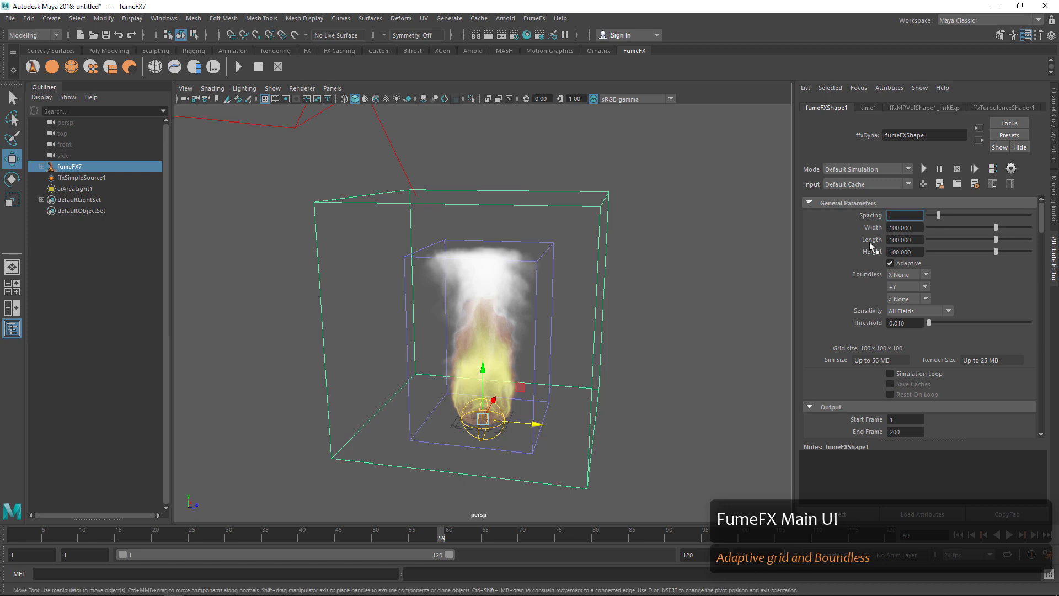
pyautogui.write('.5')
pyautogui.press('Tab')
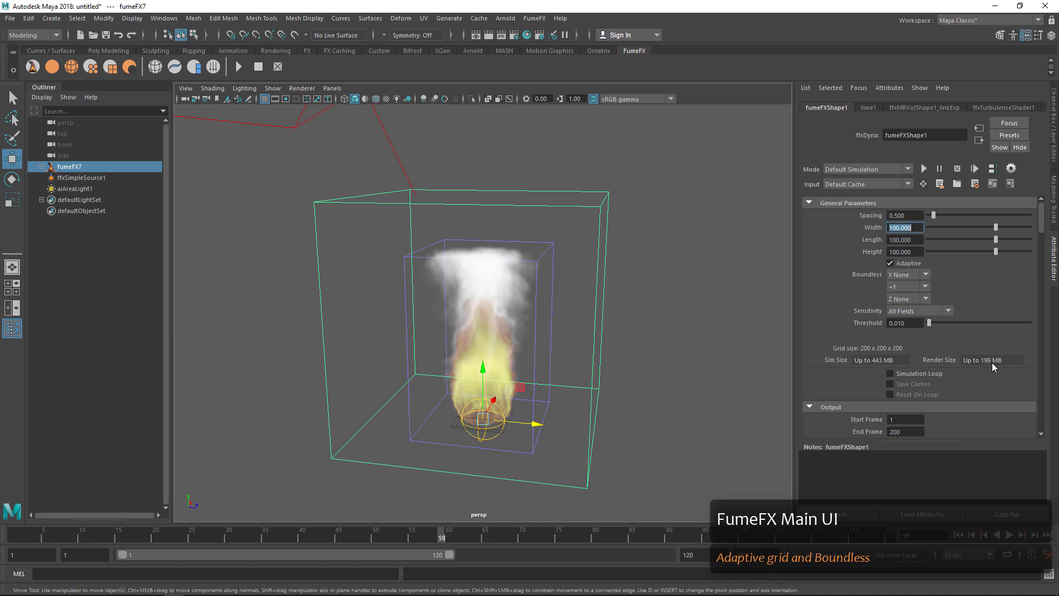
pyautogui.click(909, 215)
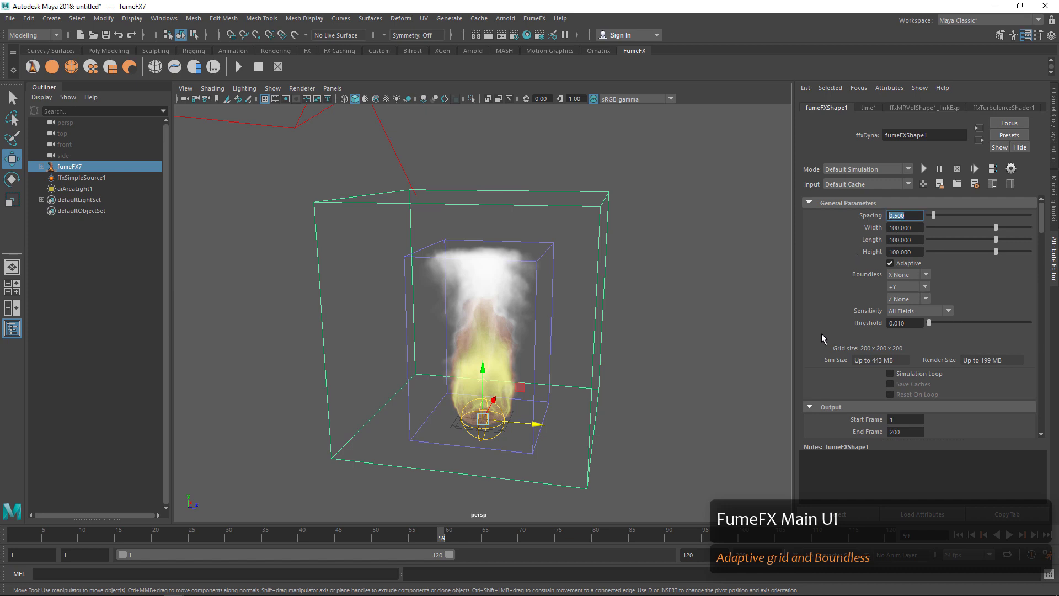
pyautogui.write('.25')
pyautogui.press('Tab')
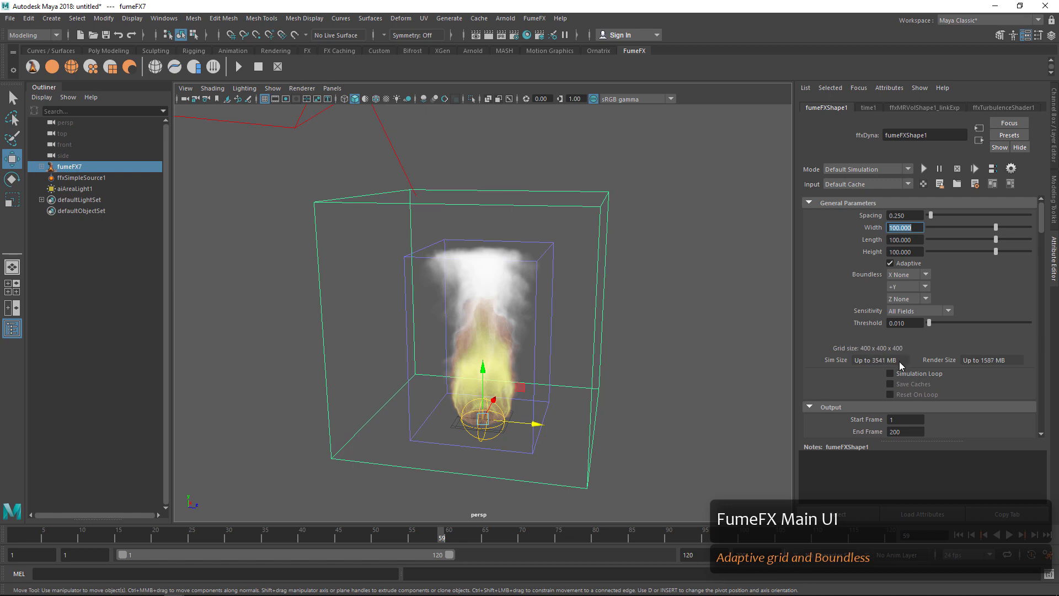
# - Set Spacing back to 1.000 and restart the simulation
pyautogui.click(911, 216)
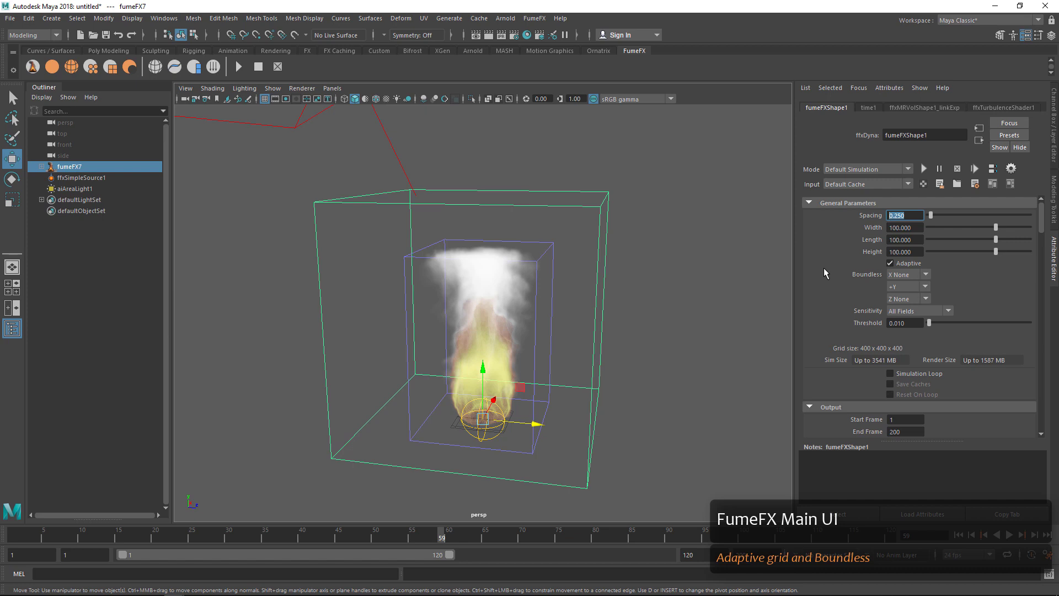
pyautogui.write('1')
pyautogui.press('Tab')
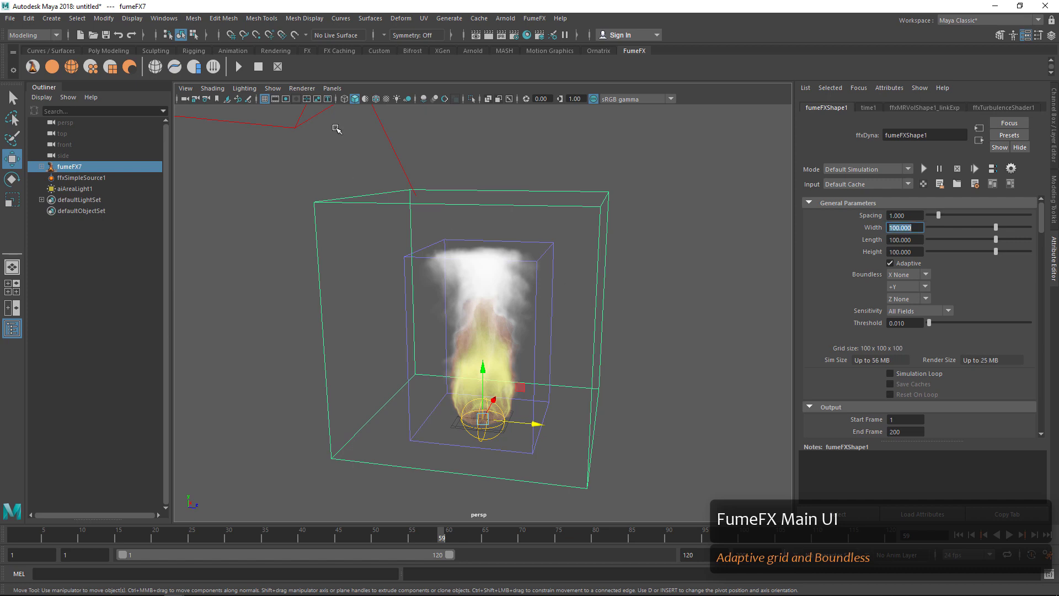
pyautogui.click(237, 66)
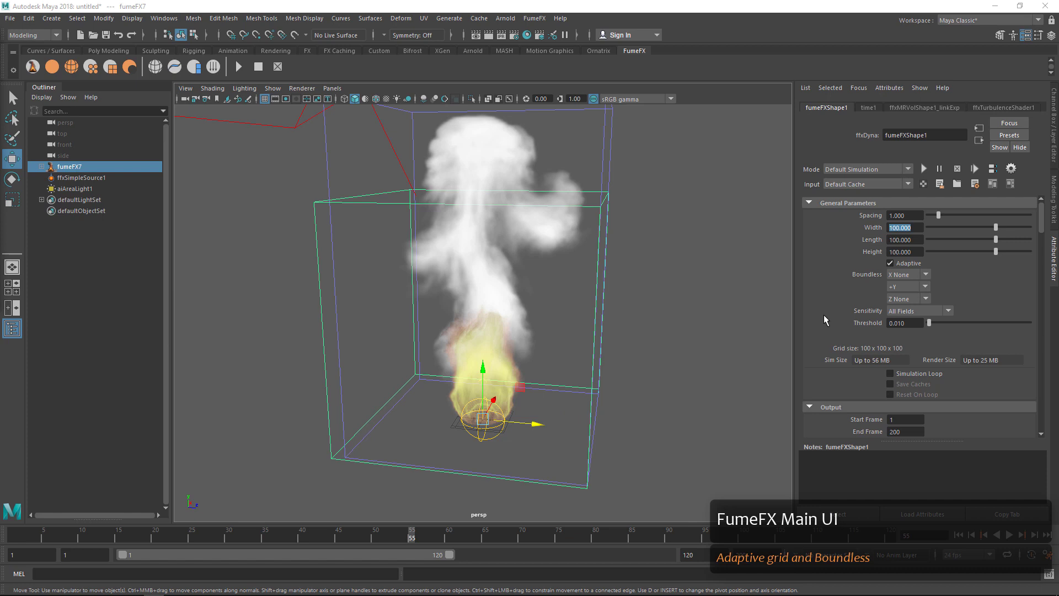
# - Review the Output Start/End Frame values (1–200) and the exported Fuel and Smoke channels
pyautogui.scroll(-5, 827, 286)
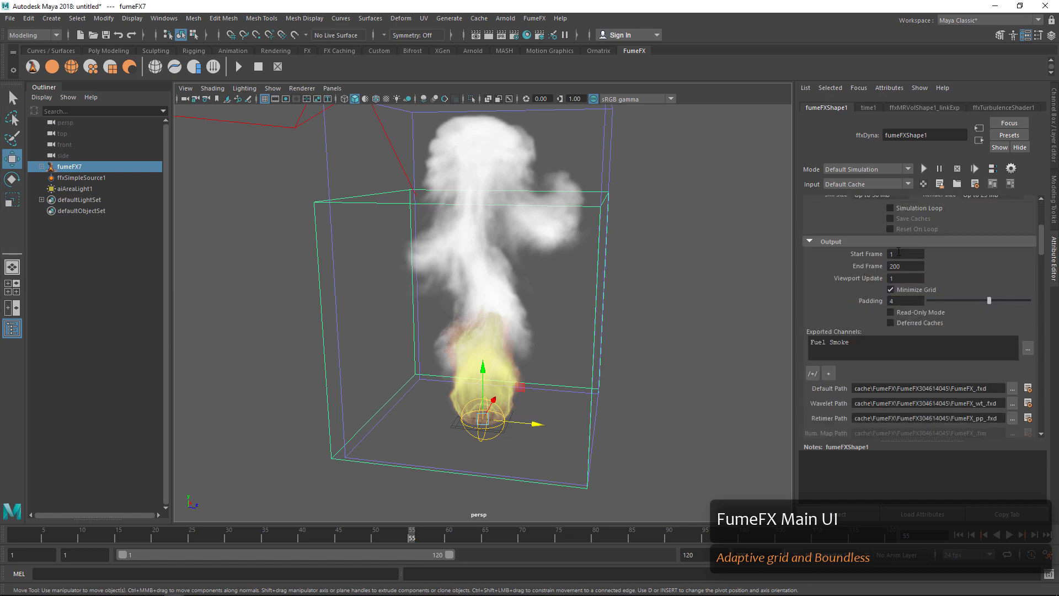
pyautogui.click(898, 253)
pyautogui.press('Tab')
pyautogui.scroll(-3, 975, 320)
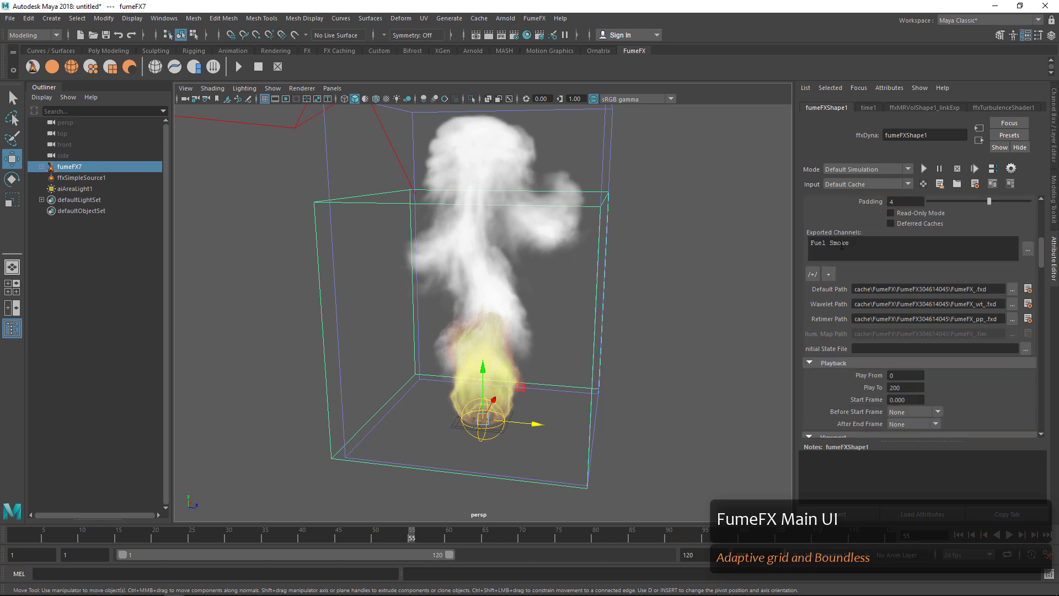
# - Open the exported channel chooser and browse the excluded channels like Velocity and Oxygen
pyautogui.click(1027, 253)
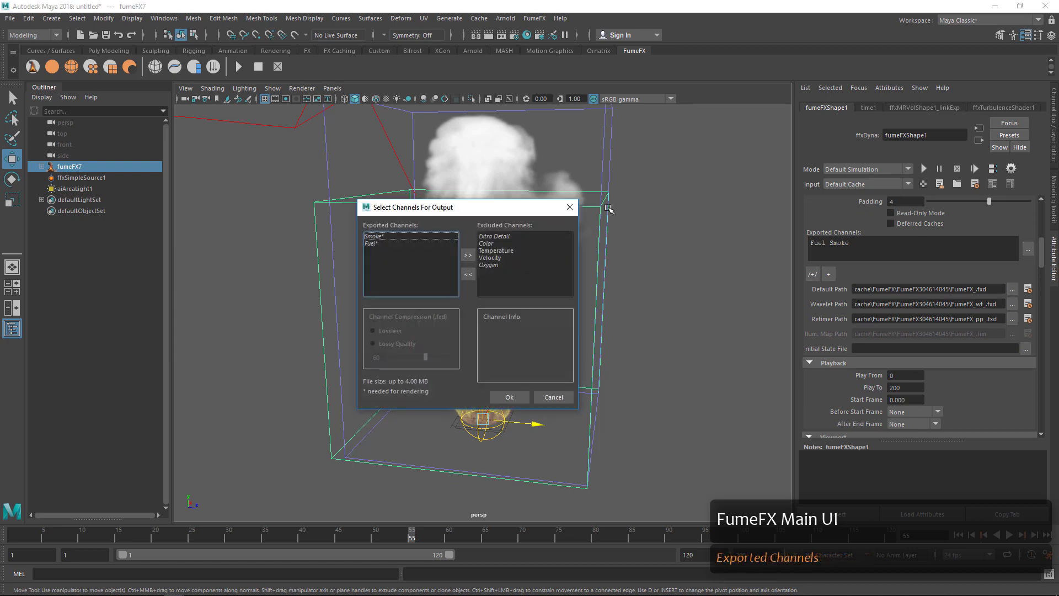
pyautogui.moveTo(477, 213); pyautogui.dragTo(722, 180)
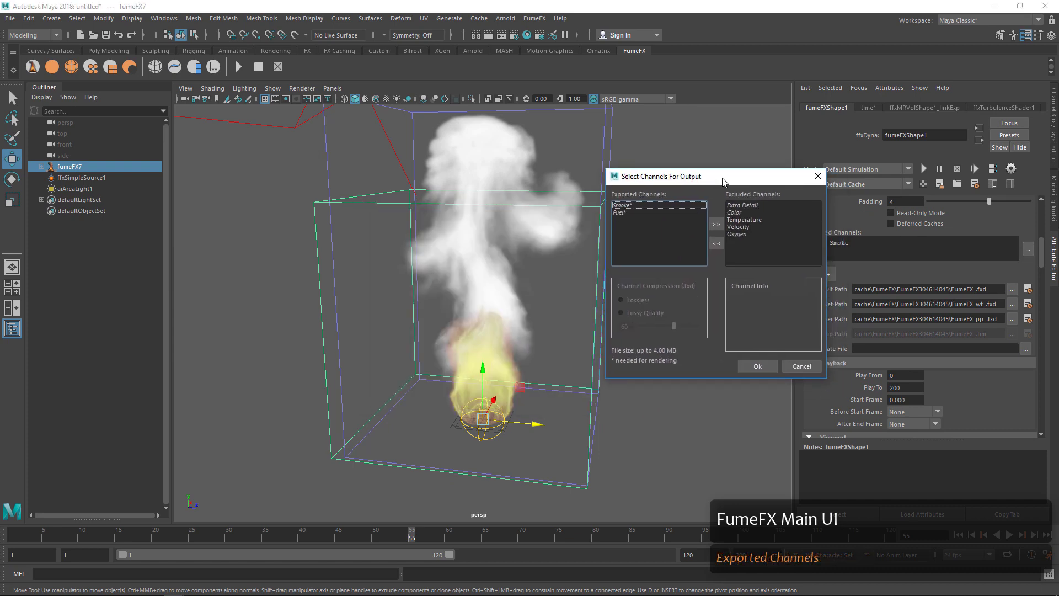
pyautogui.click(735, 209)
pyautogui.click(738, 216)
pyautogui.click(740, 224)
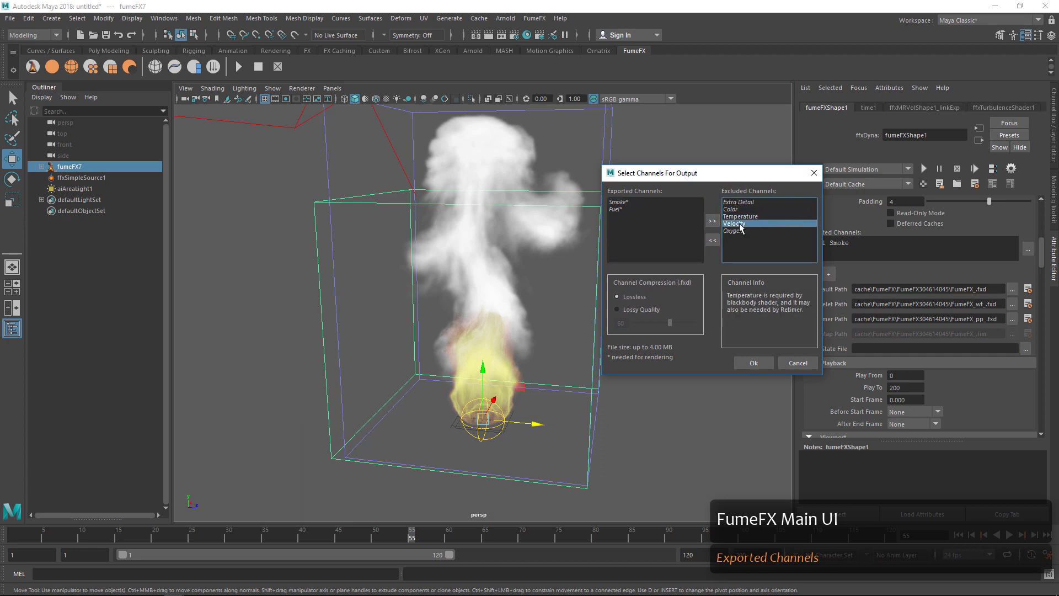
pyautogui.click(739, 231)
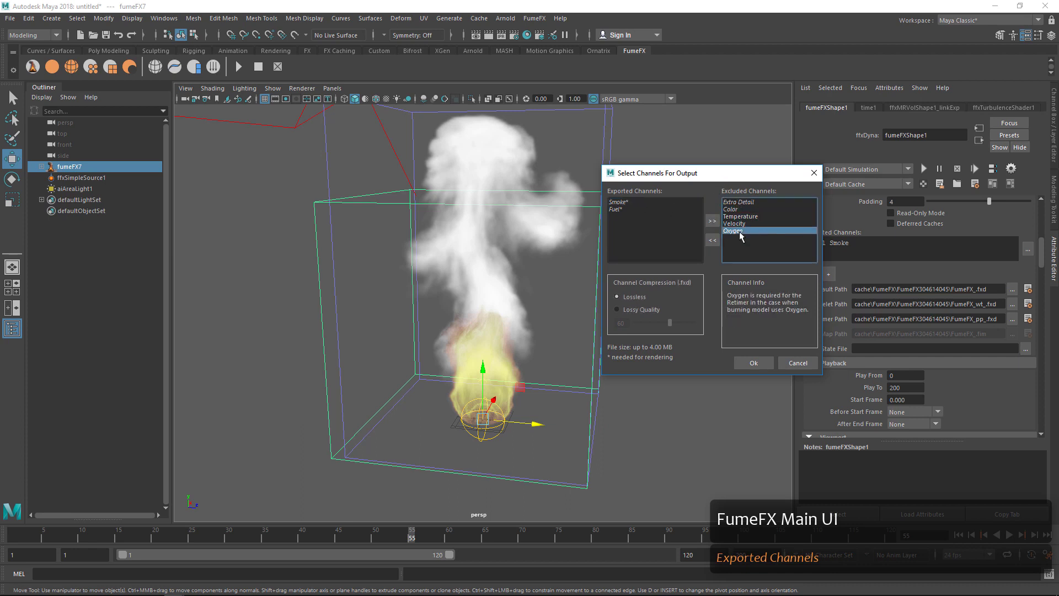
# - Add Temperature to the exported channels, confirm, and restart the simulation
pyautogui.click(767, 216)
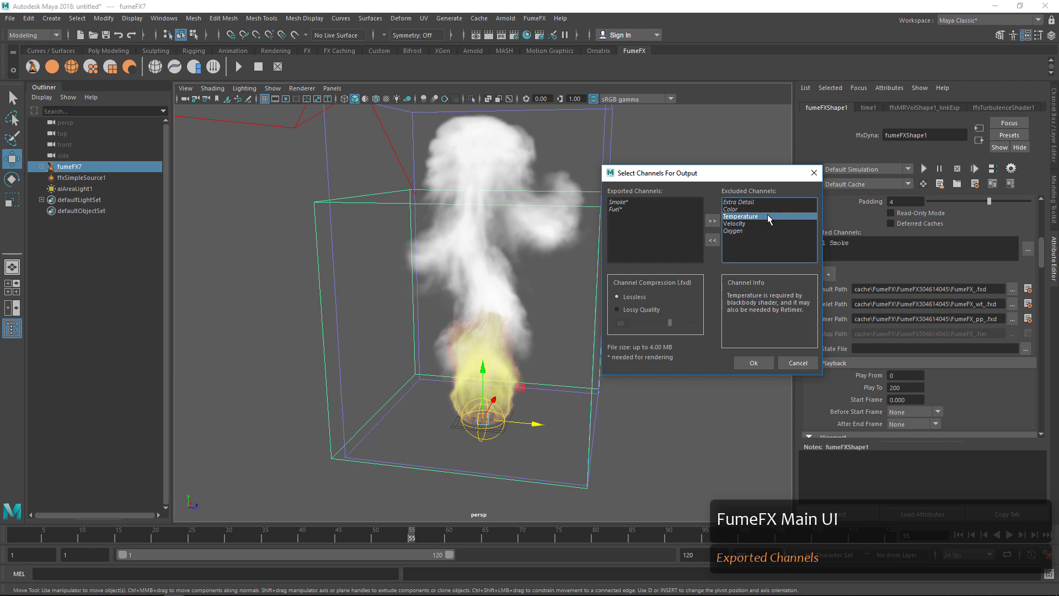
pyautogui.click(711, 241)
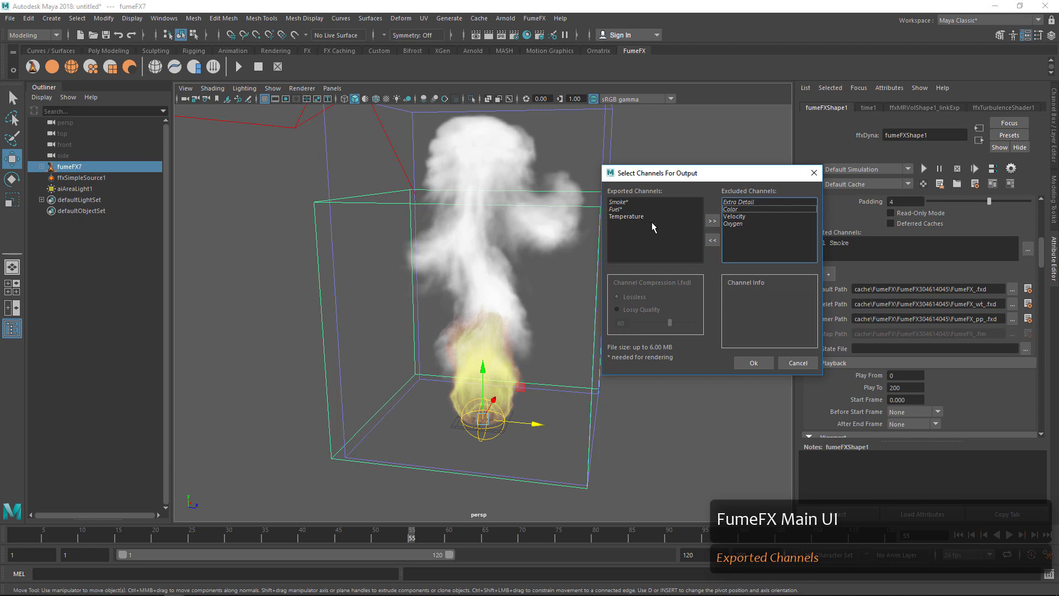
pyautogui.click(749, 362)
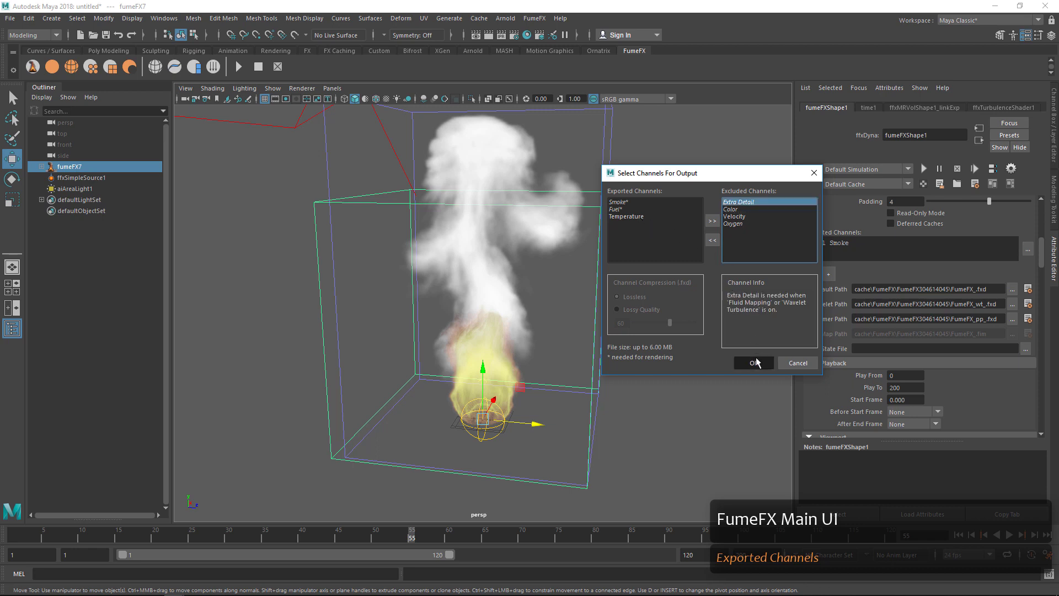
pyautogui.click(238, 67)
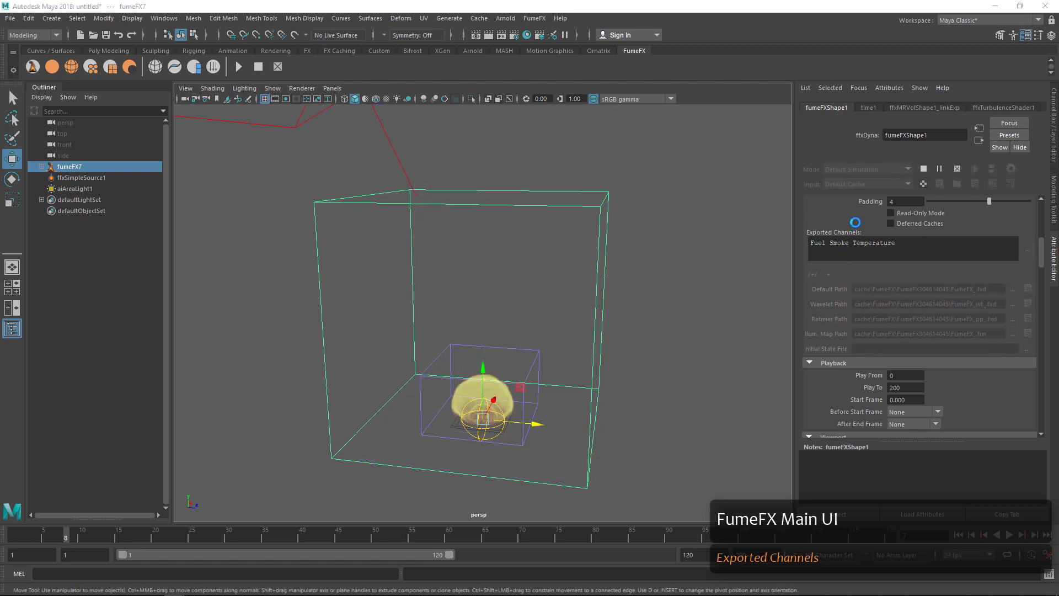
# - Turn off GPU display and colour the voxel preview by temperature
pyautogui.scroll(-5, 855, 221)
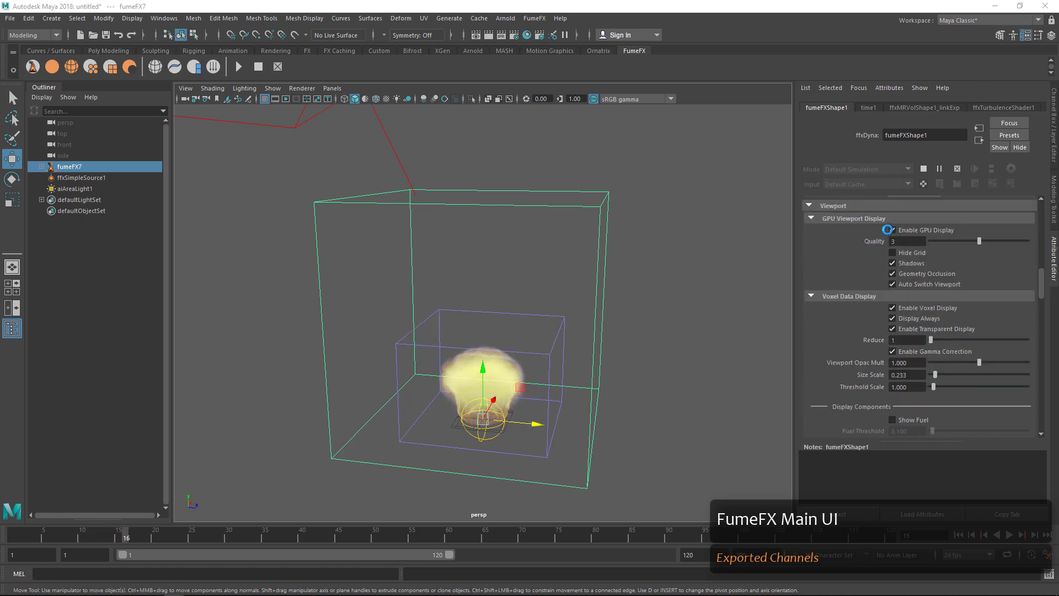
pyautogui.click(891, 230)
pyautogui.scroll(-8, 847, 264)
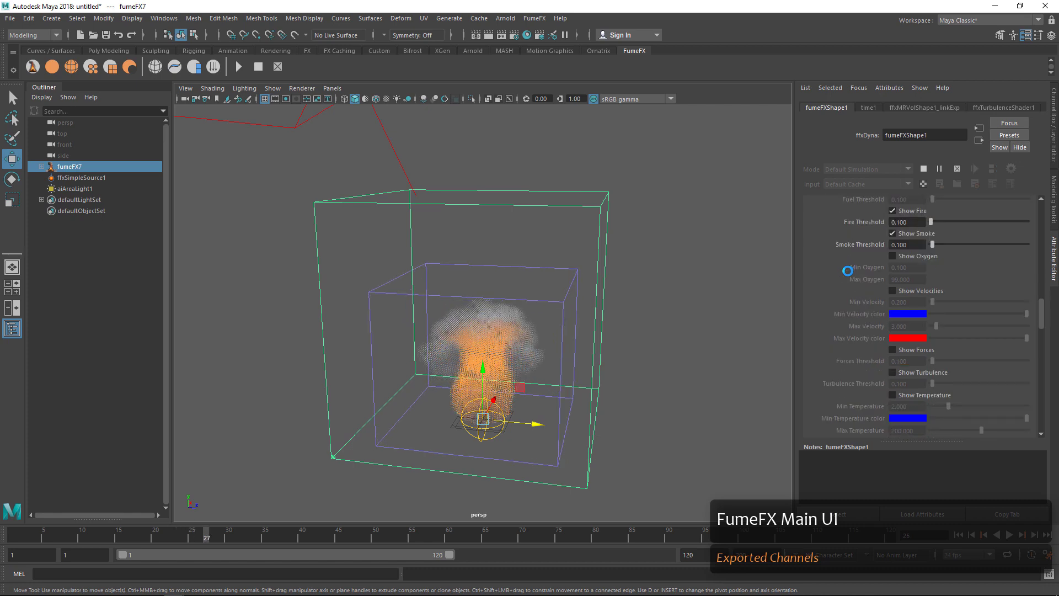
pyautogui.scroll(-3, 847, 270)
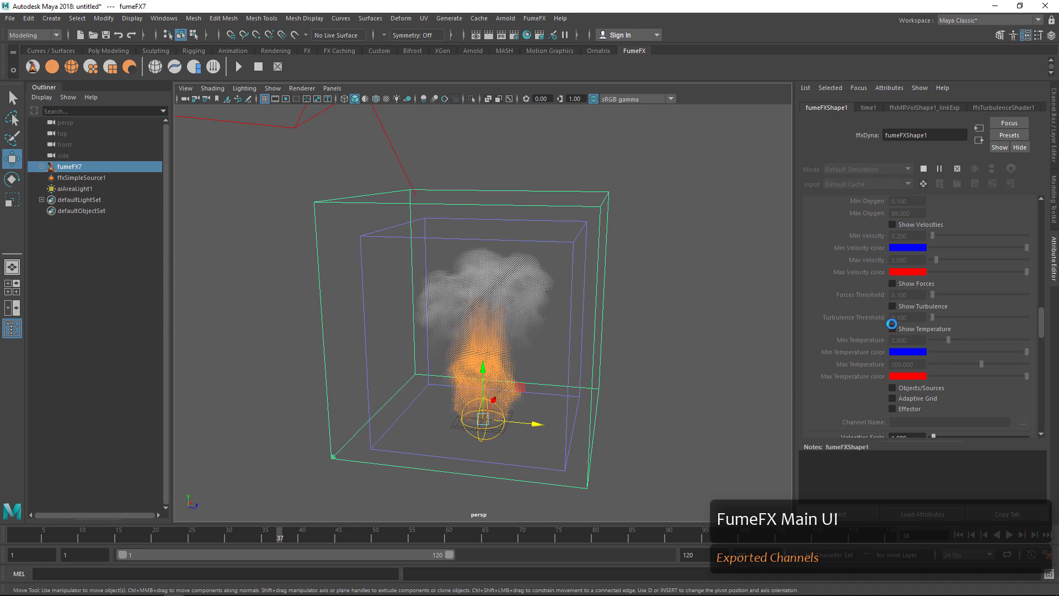
pyautogui.click(892, 330)
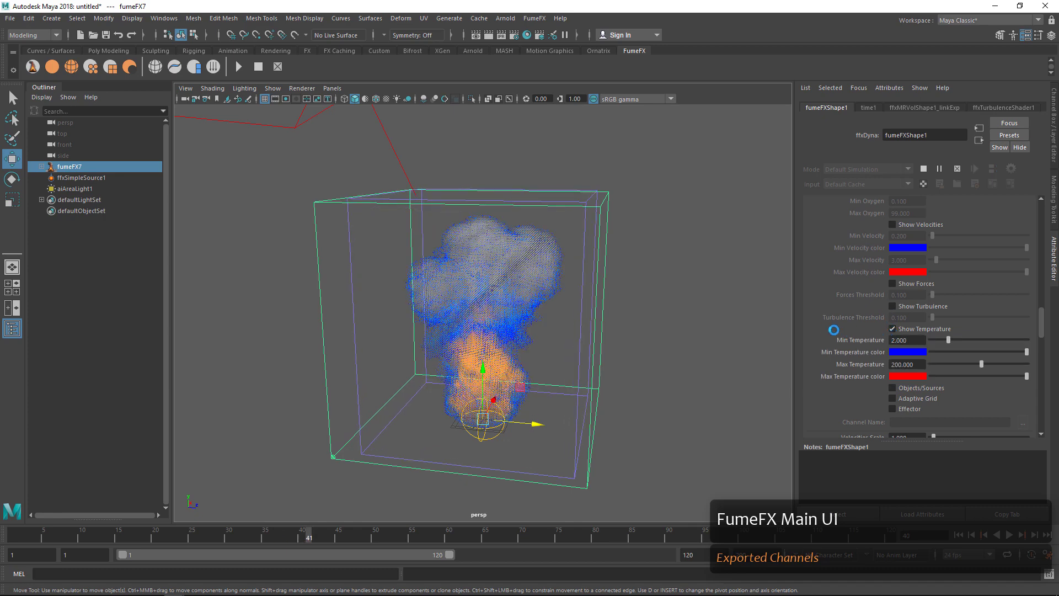
# - Hide fire and smoke to see only temperature voxels, then show both again
pyautogui.scroll(3, 882, 309)
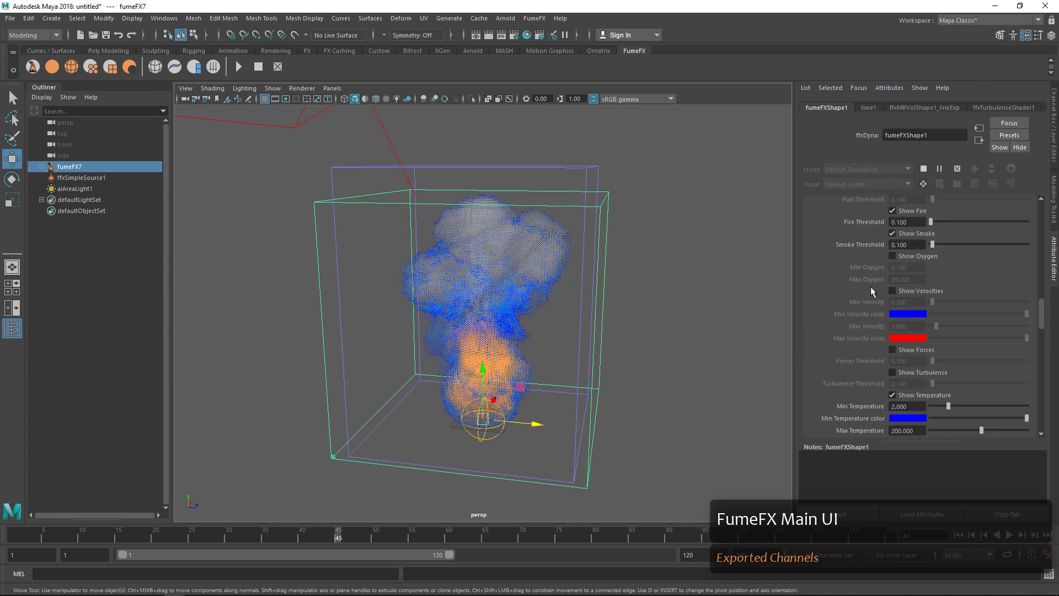
pyautogui.click(892, 244)
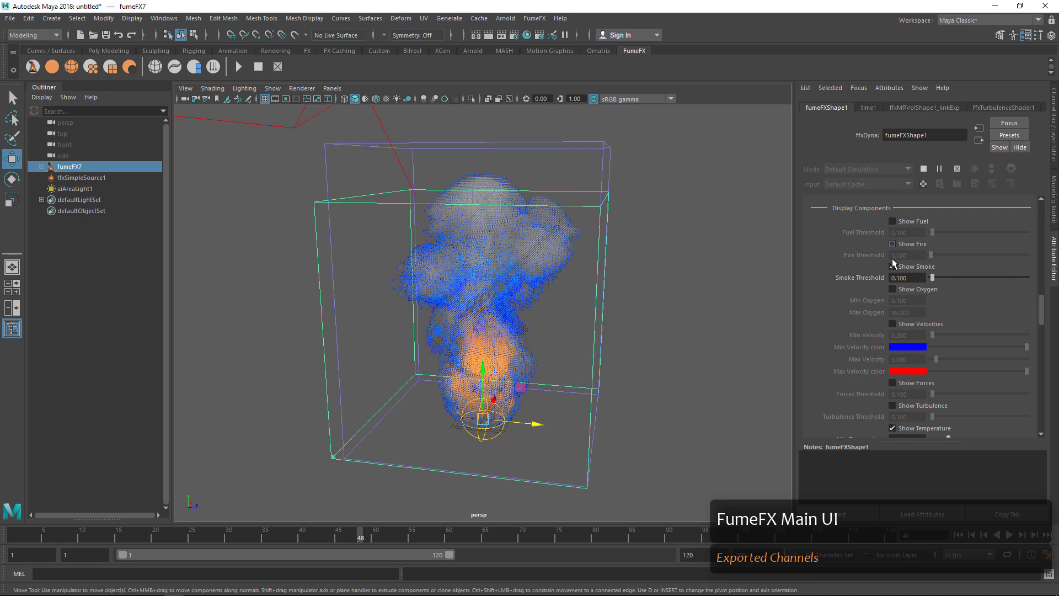
pyautogui.click(892, 266)
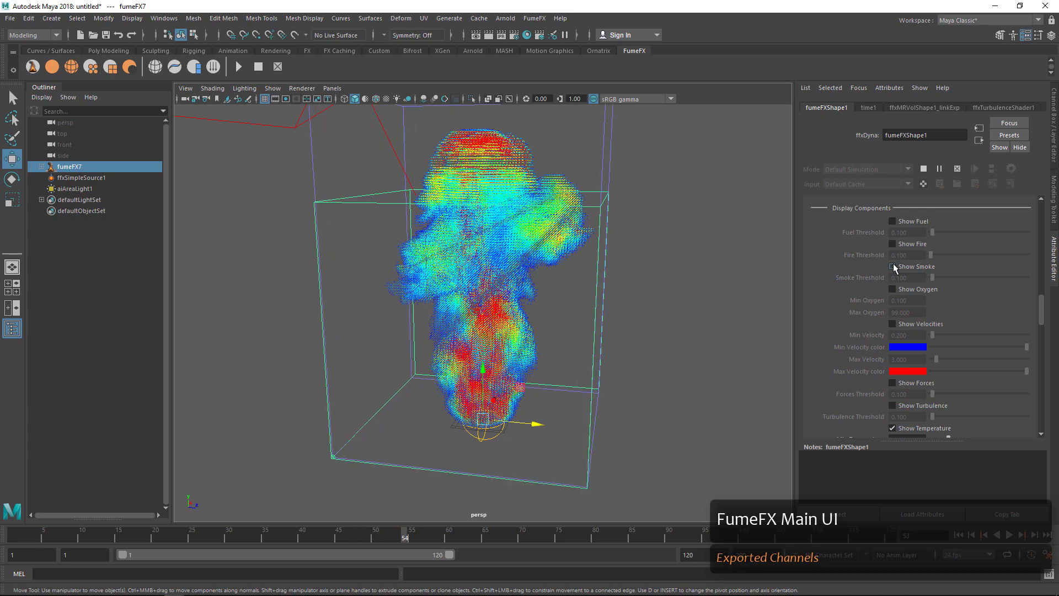
pyautogui.click(893, 267)
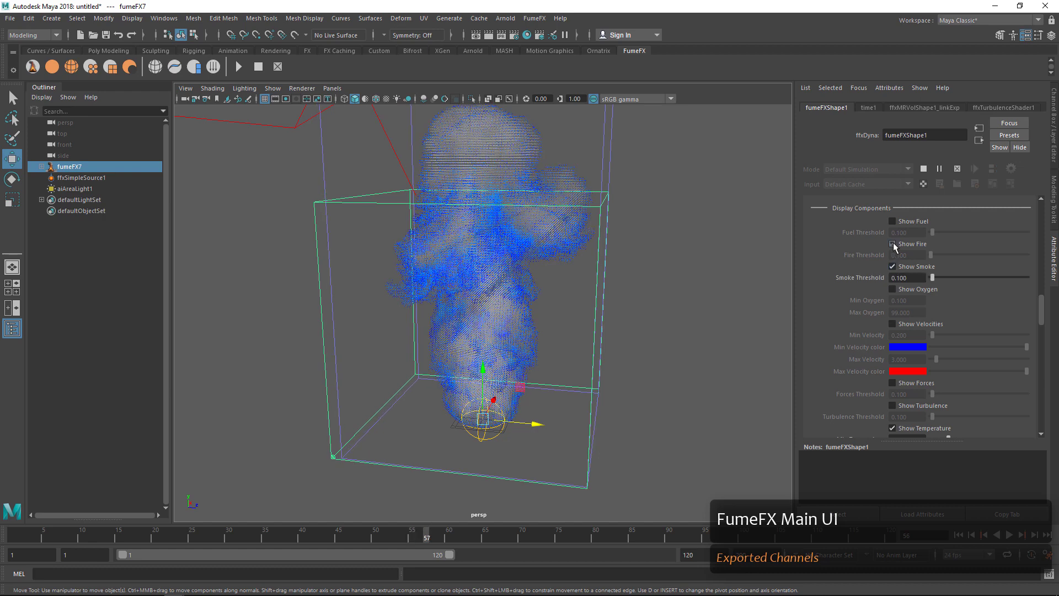
pyautogui.click(892, 244)
# - Turn off Show Temperature and re-enable GPU display for smooth shaded fire and smoke
pyautogui.scroll(-1, 857, 329)
pyautogui.scroll(-2, 857, 329)
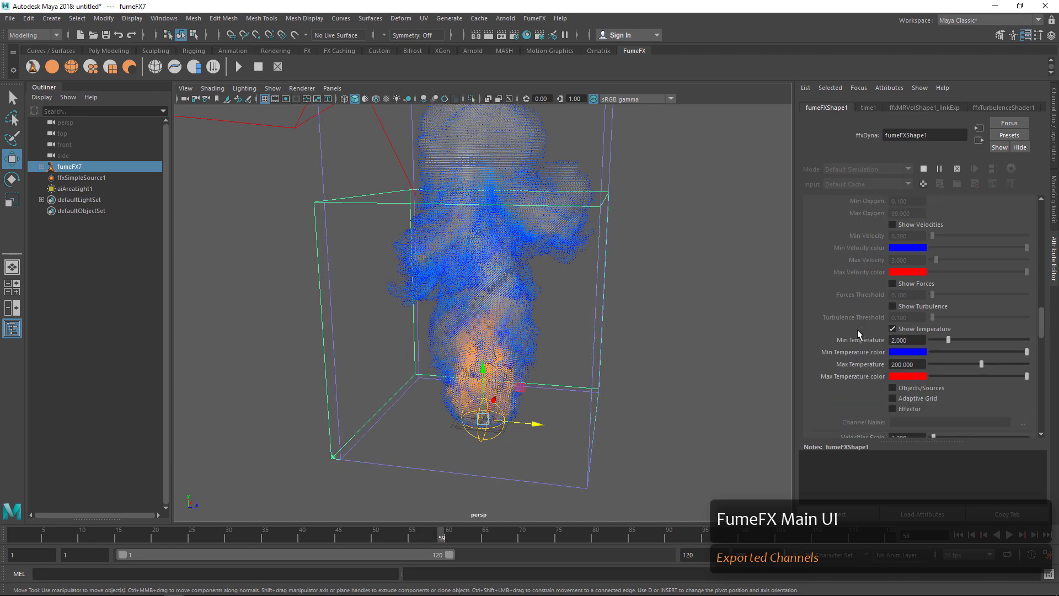
pyautogui.click(893, 329)
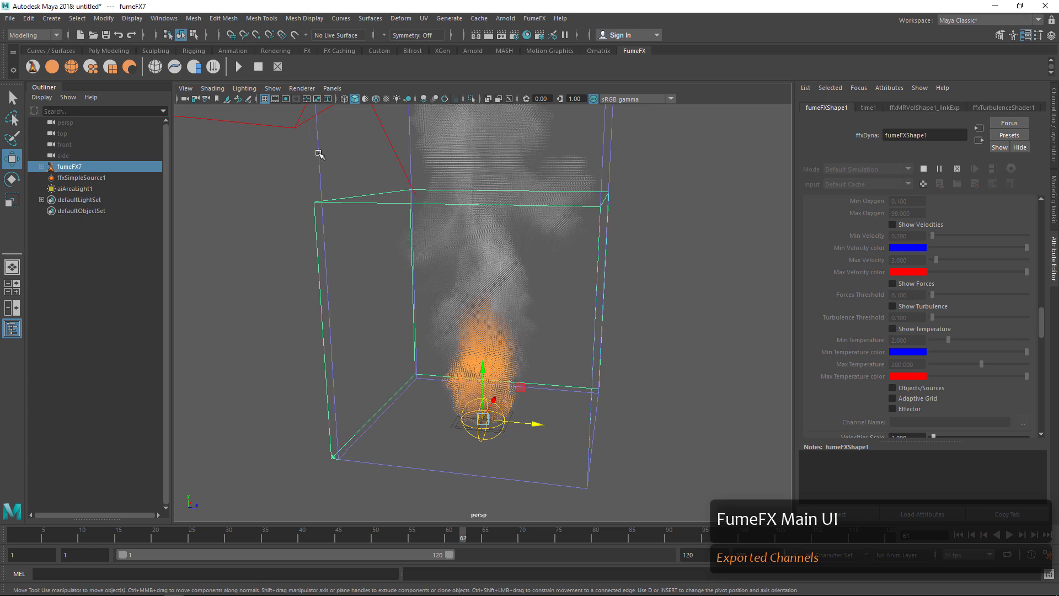
pyautogui.scroll(6, 865, 302)
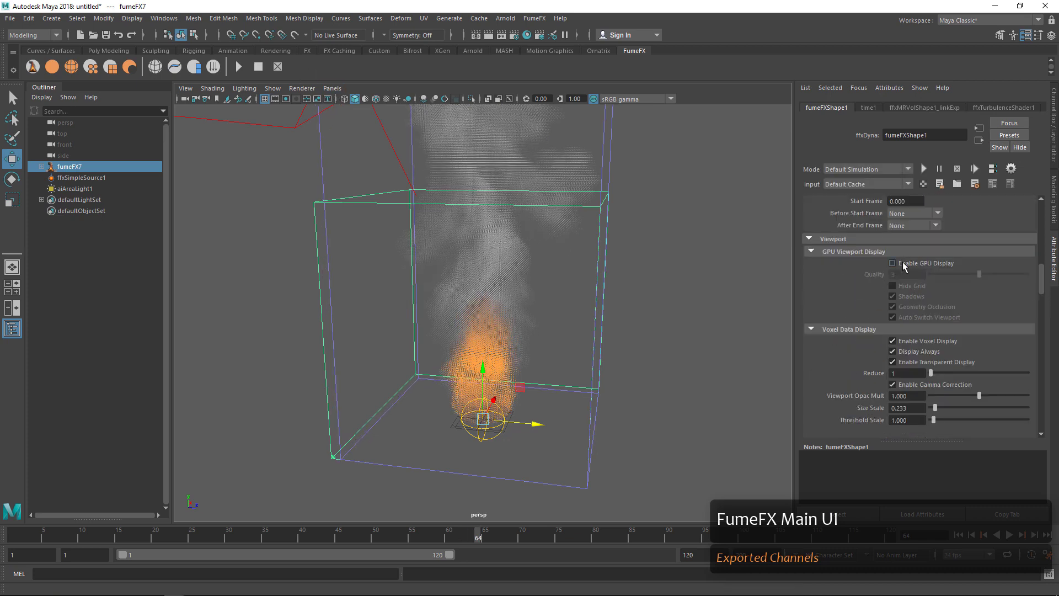
pyautogui.click(902, 263)
pyautogui.scroll(5, 855, 284)
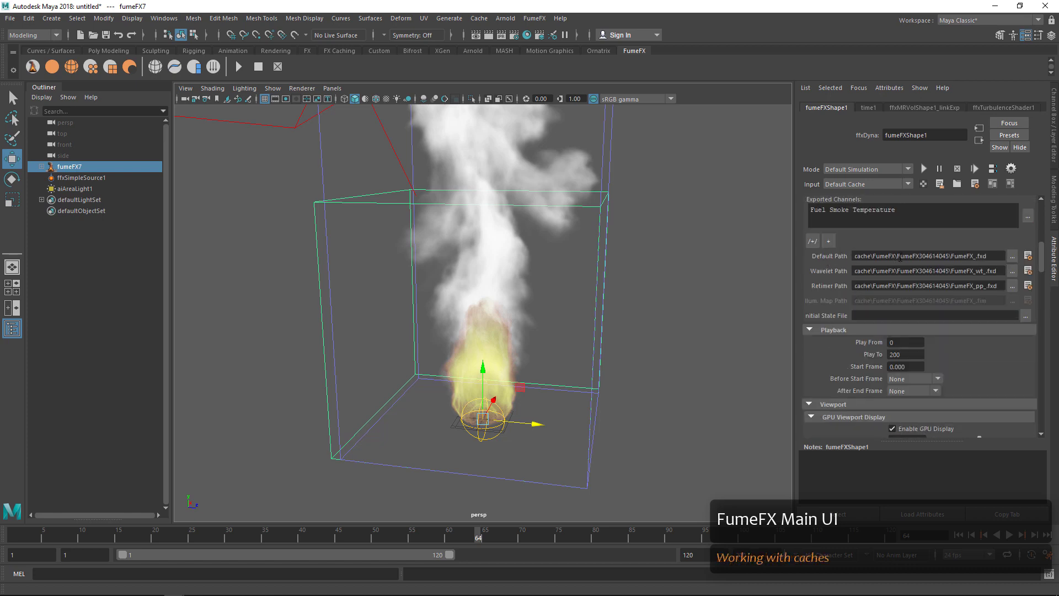
# - Rename the default cache file to Fumeintro01 through the Save As dialog
pyautogui.click(898, 256)
pyautogui.click(1013, 257)
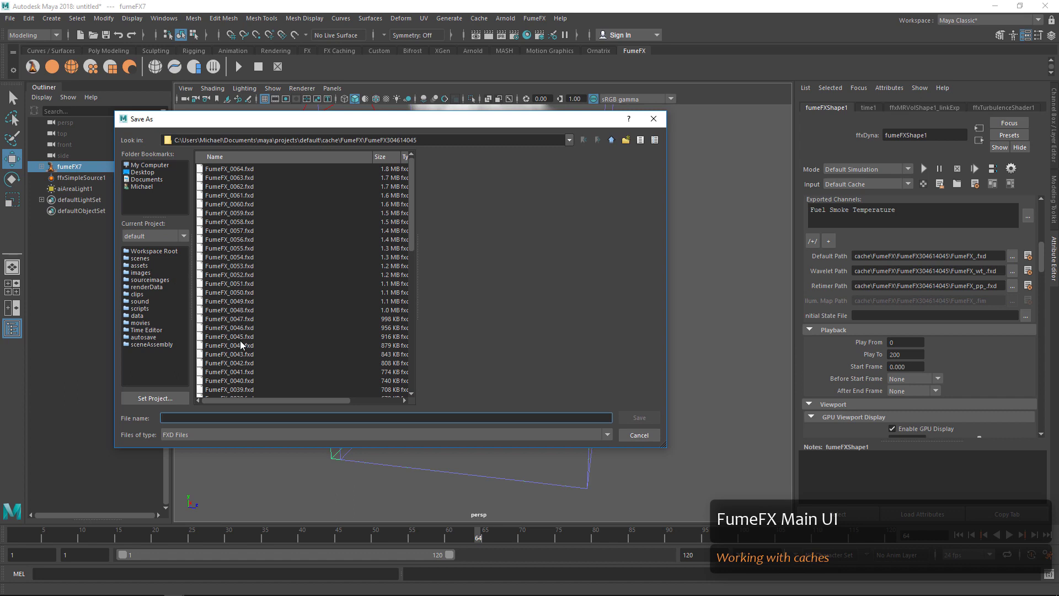
pyautogui.scroll(-3, 376, 198)
pyautogui.scroll(-10, 376, 196)
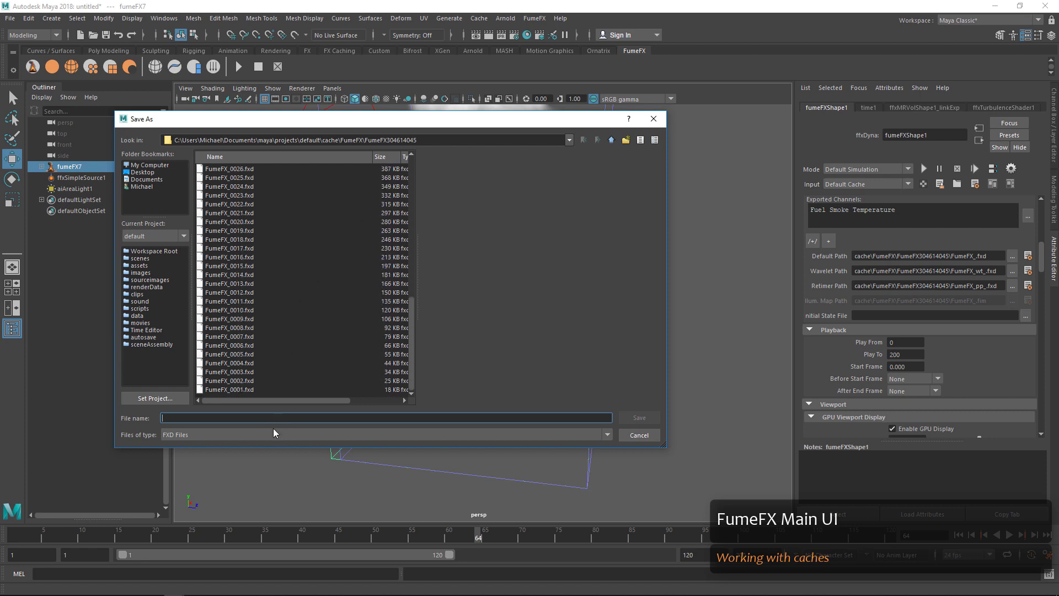
pyautogui.write('Fumeintro01')
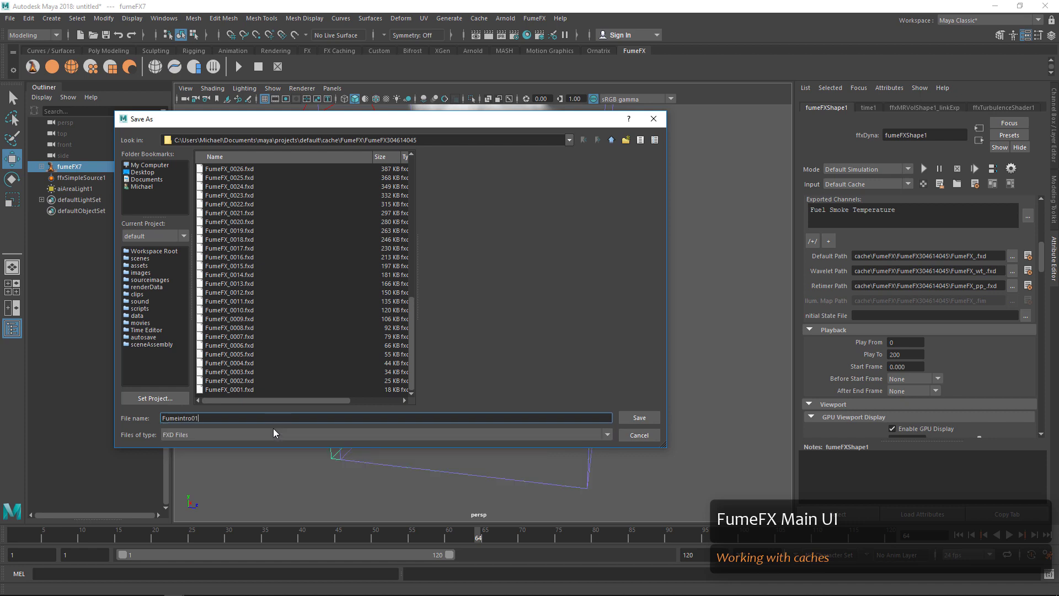
pyautogui.press('Return')
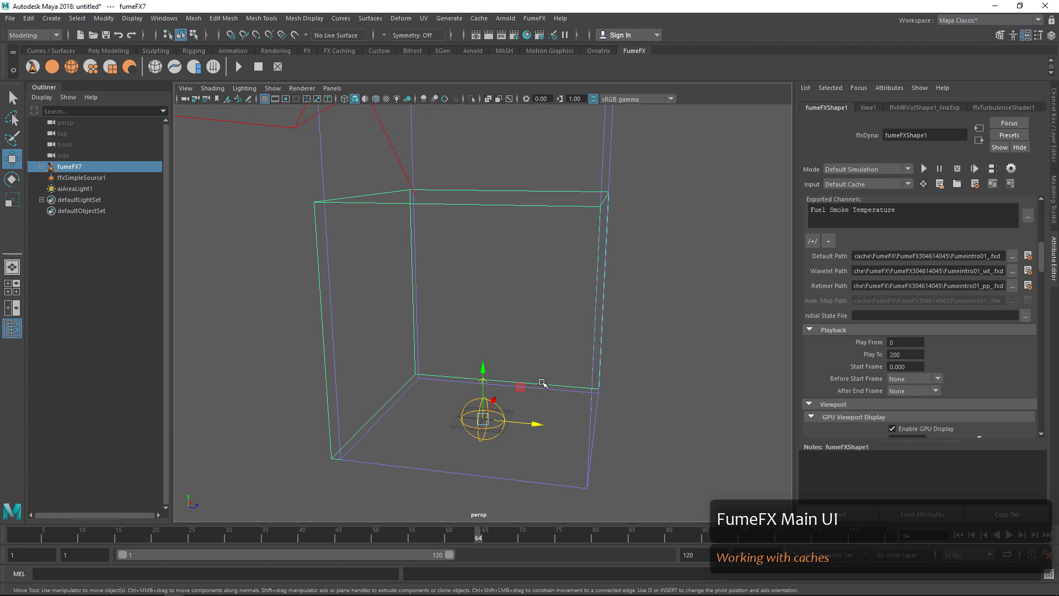
# - Start simulating and set Viewport Update to every 5 frames
pyautogui.scroll(3, 872, 266)
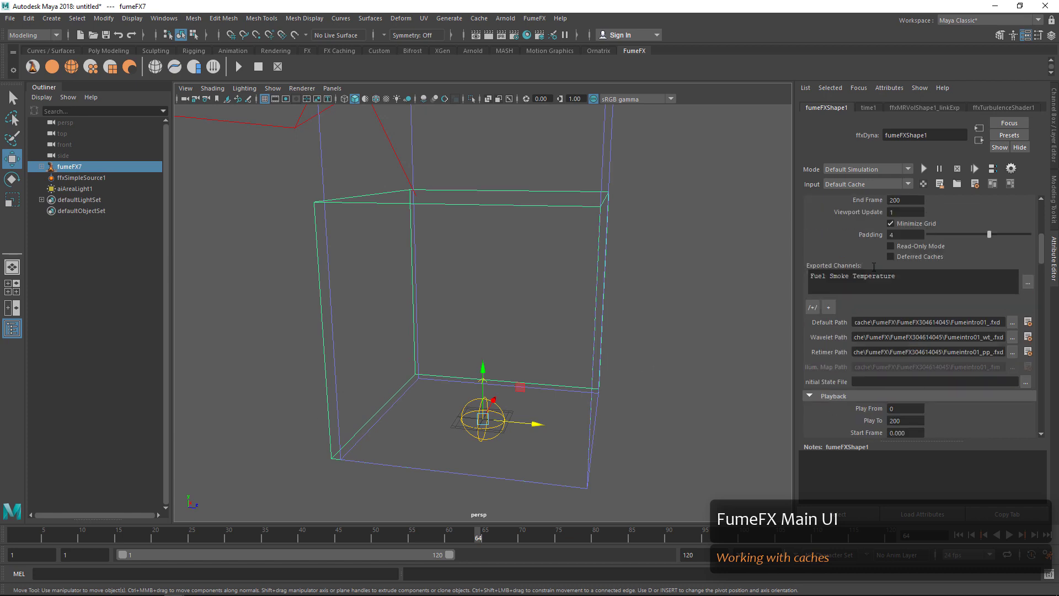
pyautogui.scroll(6, 873, 267)
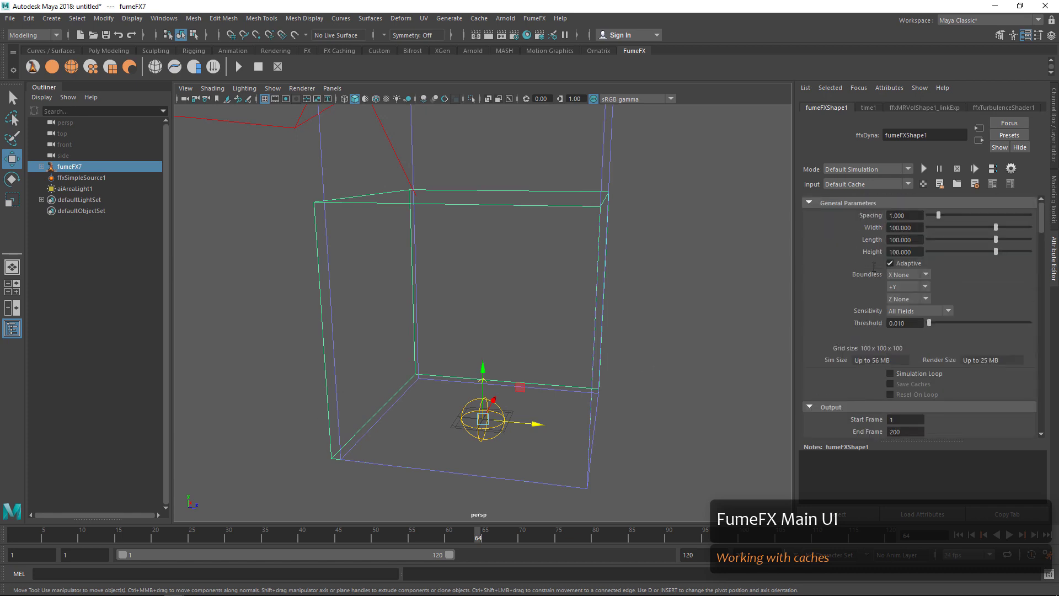
pyautogui.click(245, 72)
pyautogui.scroll(-3, 926, 357)
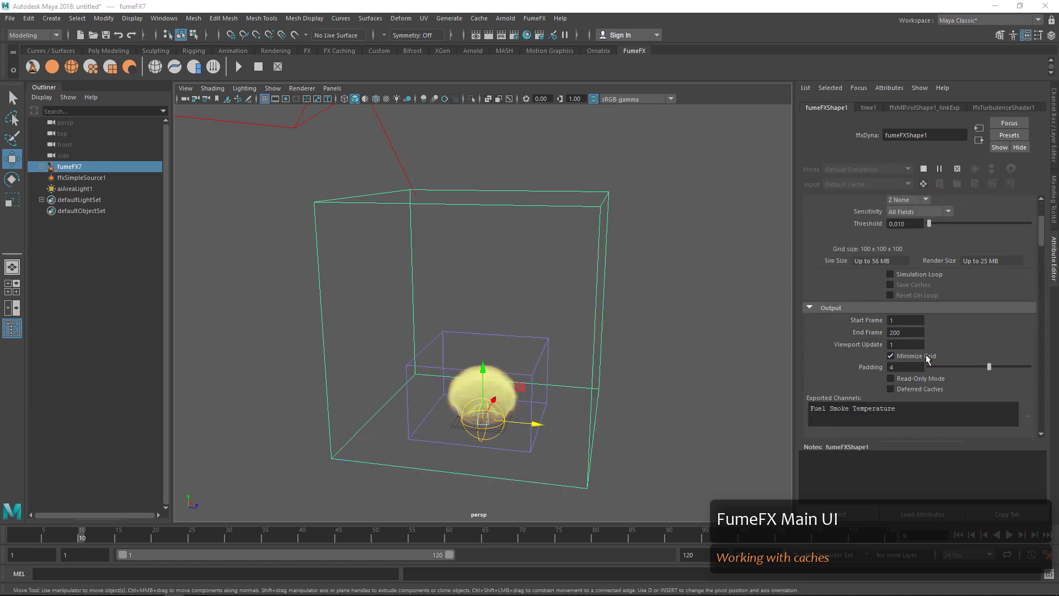
pyautogui.doubleClick(904, 344)
pyautogui.write('5')
pyautogui.press('Tab')
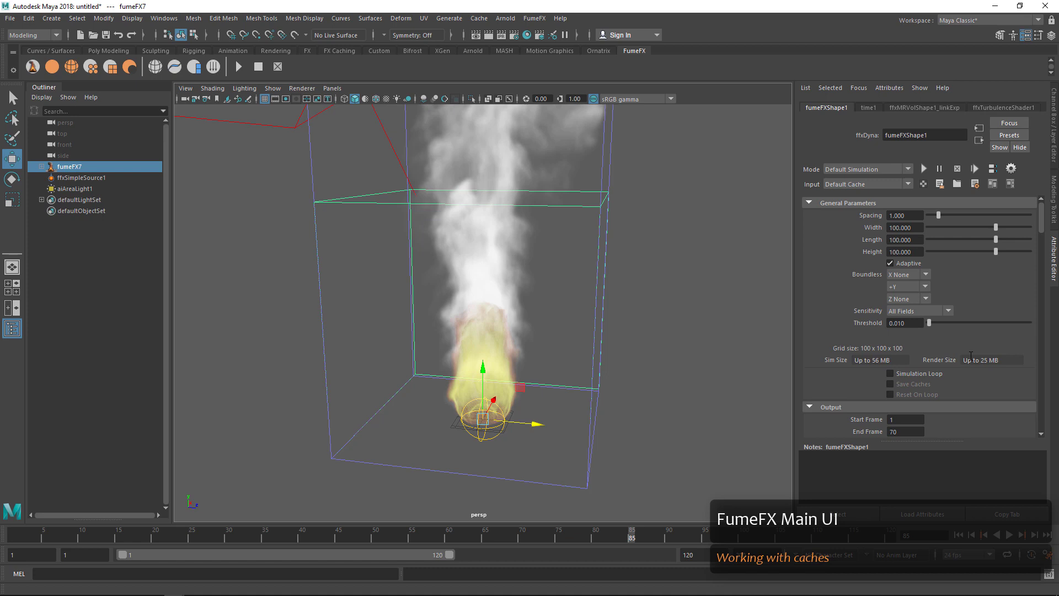
# - Set Vorticity Type to Vorticity I with Vorticity Strength 0.6
pyautogui.scroll(-5, 971, 356)
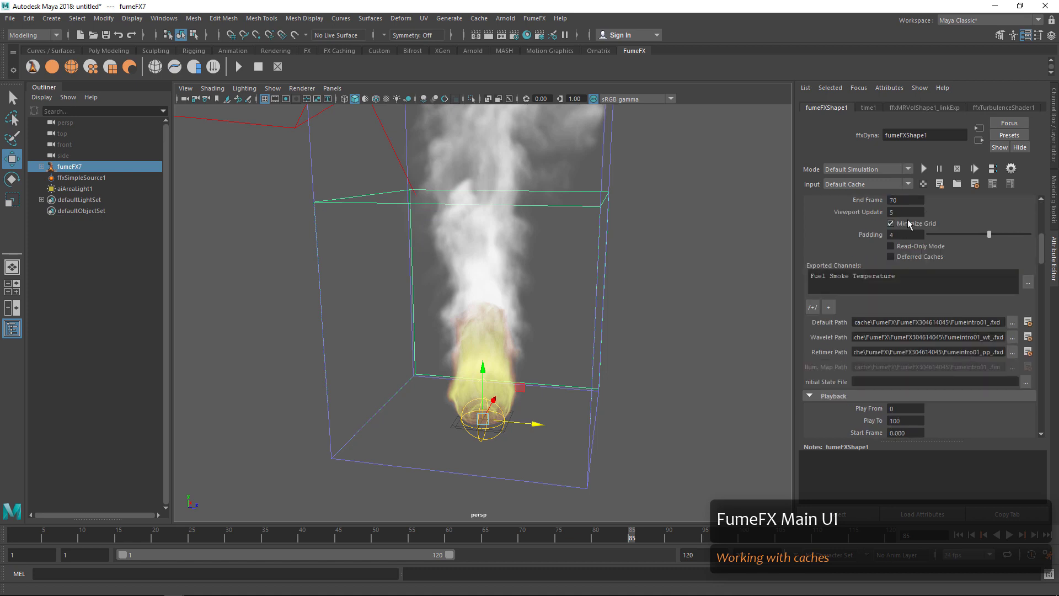
pyautogui.scroll(-10, 908, 220)
pyautogui.scroll(-8, 896, 259)
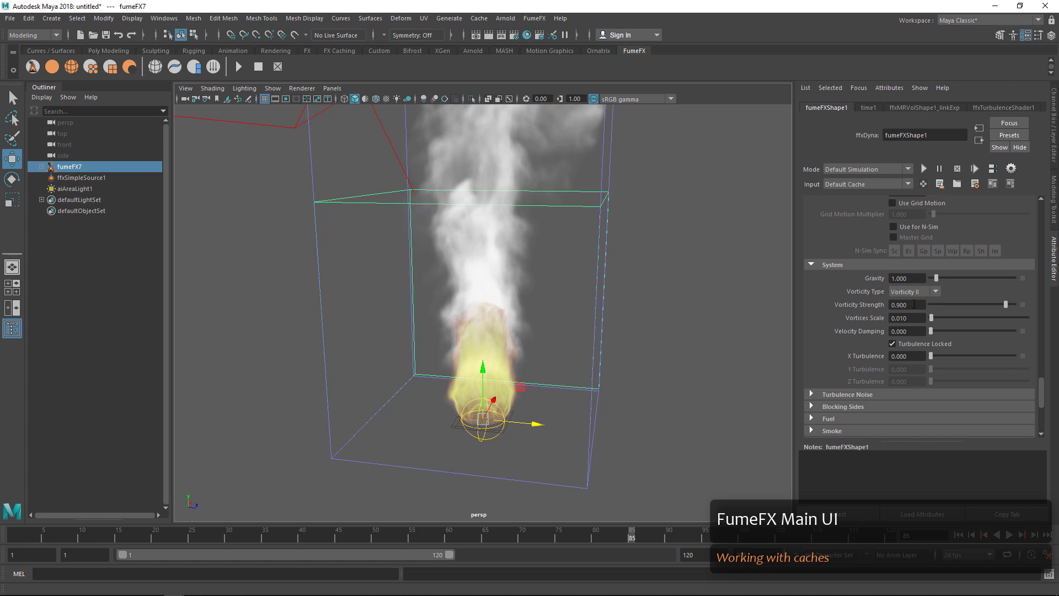
pyautogui.click(911, 288)
pyautogui.click(914, 300)
pyautogui.click(914, 305)
pyautogui.write('6')
pyautogui.press('Return')
# - Save the cache path as Fumeintro02_ and simulate into this new cache up to frame 70
pyautogui.scroll(-3, 861, 266)
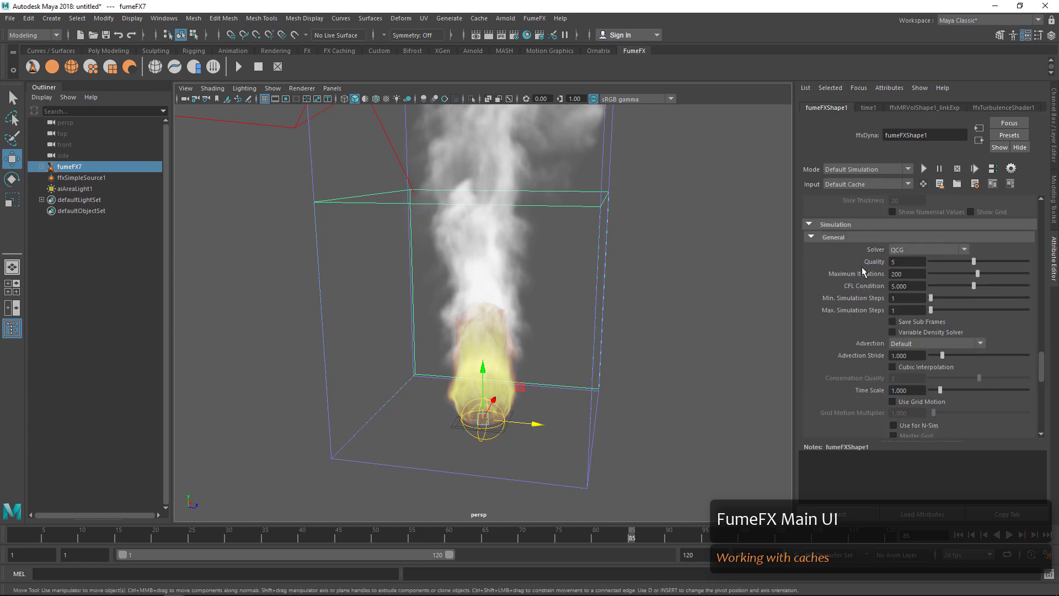
pyautogui.scroll(10, 861, 267)
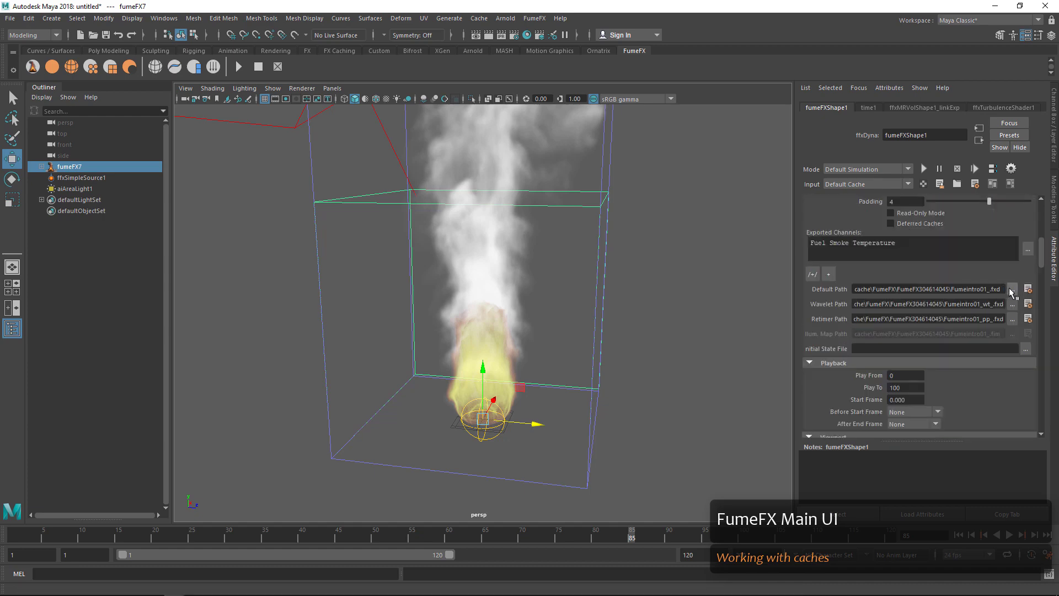
pyautogui.click(1012, 288)
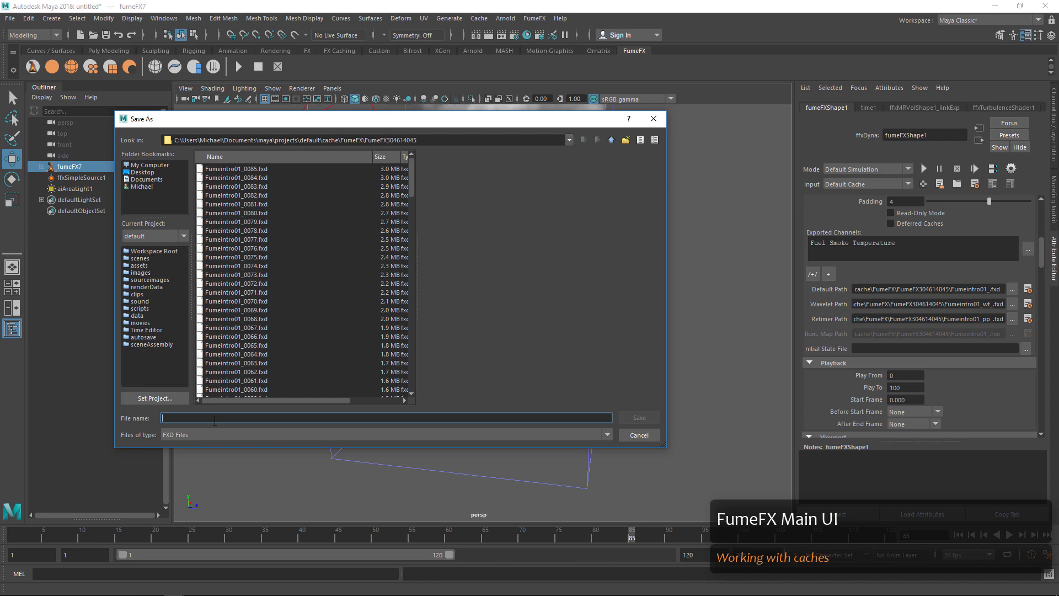
pyautogui.write('Fume')
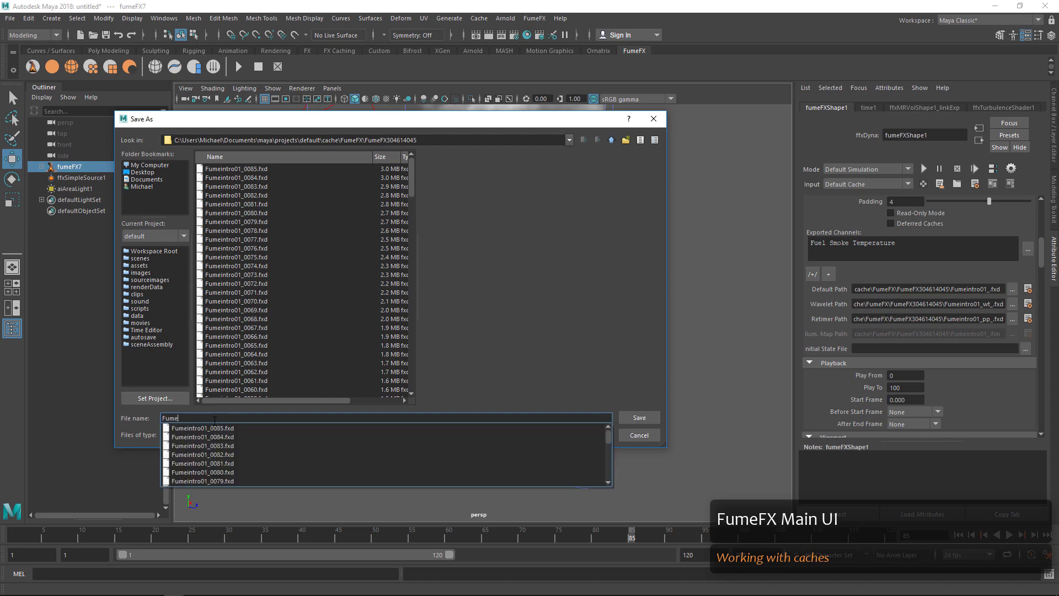
pyautogui.write('intro02_')
pyautogui.press('Return')
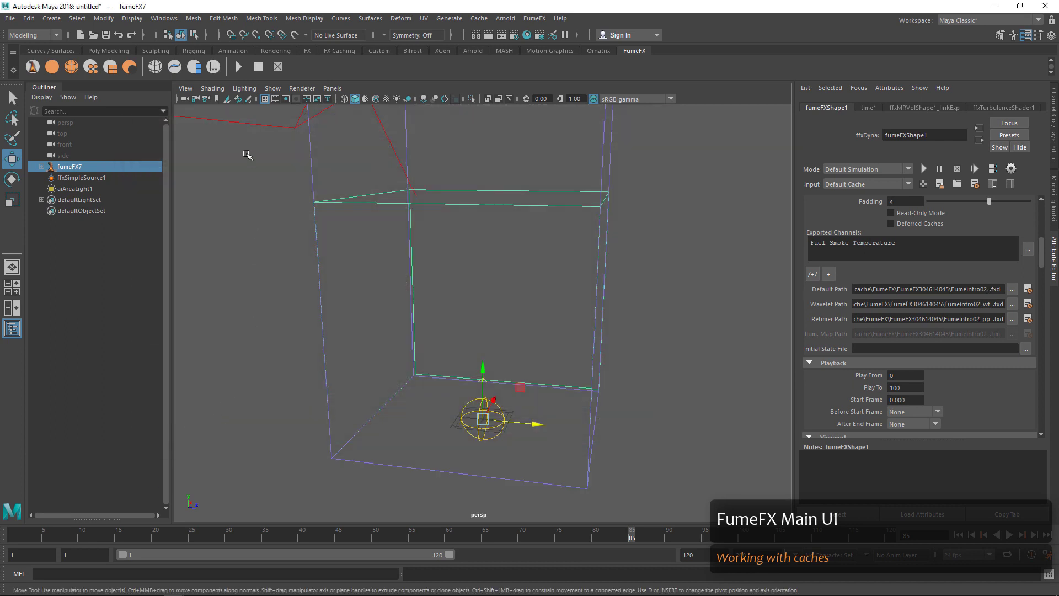
pyautogui.click(236, 66)
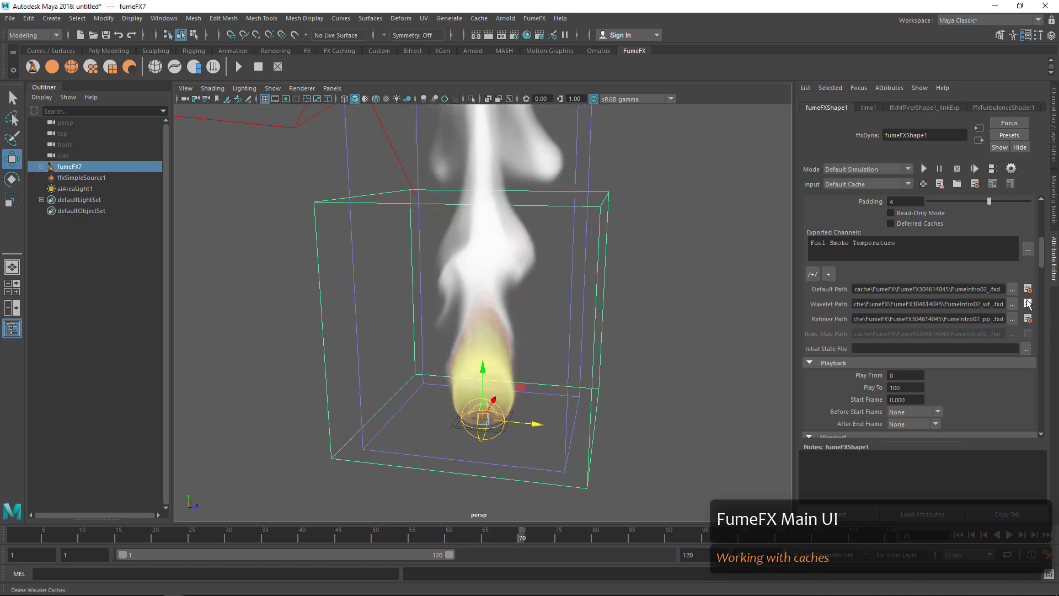
# - Load the Fumeintro01 cache into the viewport, then switch back to Fumeintro02
pyautogui.click(1012, 289)
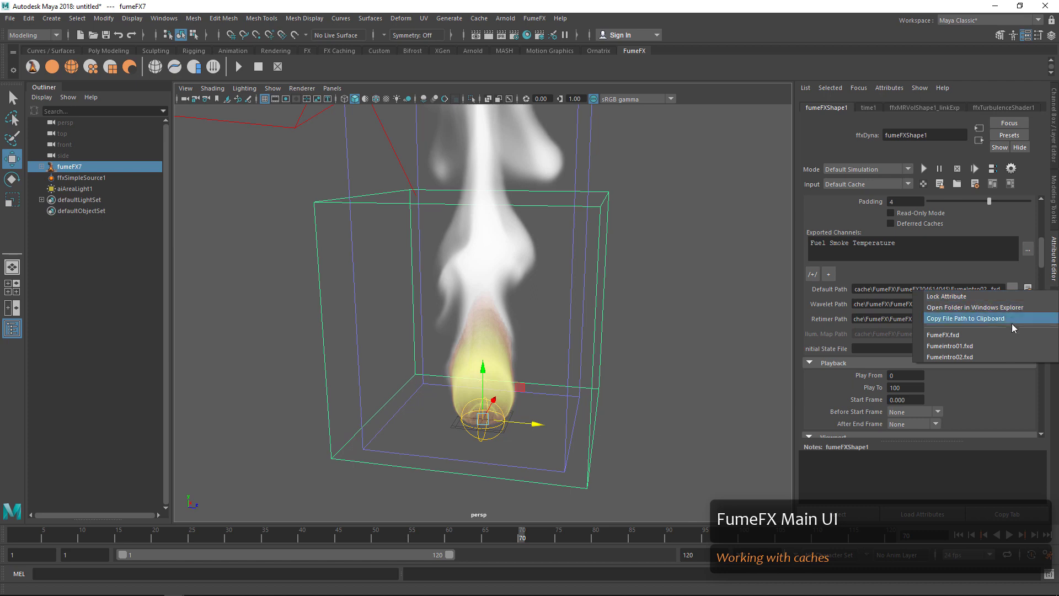
pyautogui.click(1014, 346)
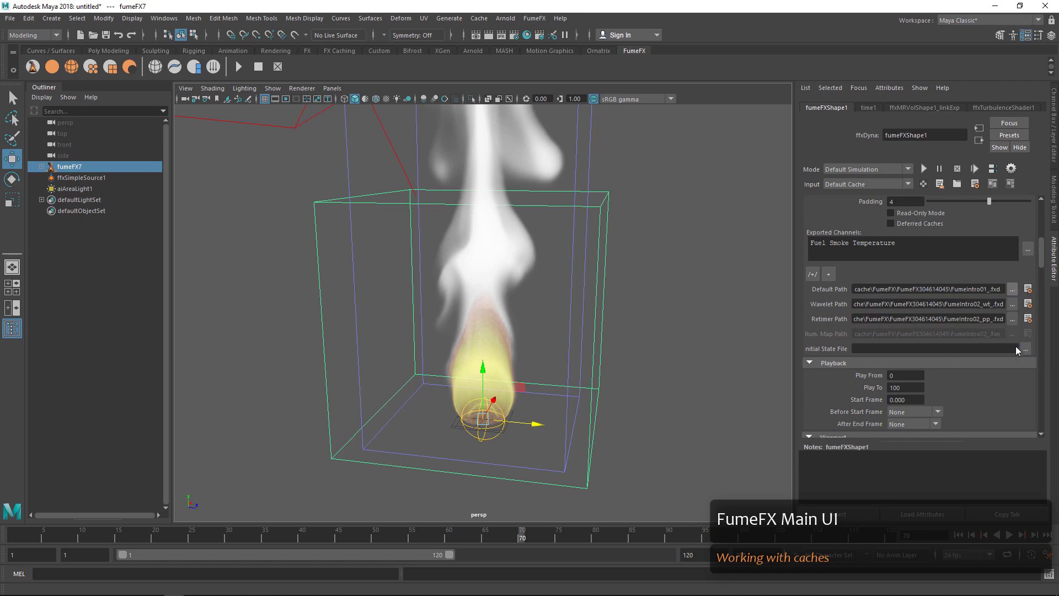
pyautogui.click(1011, 288)
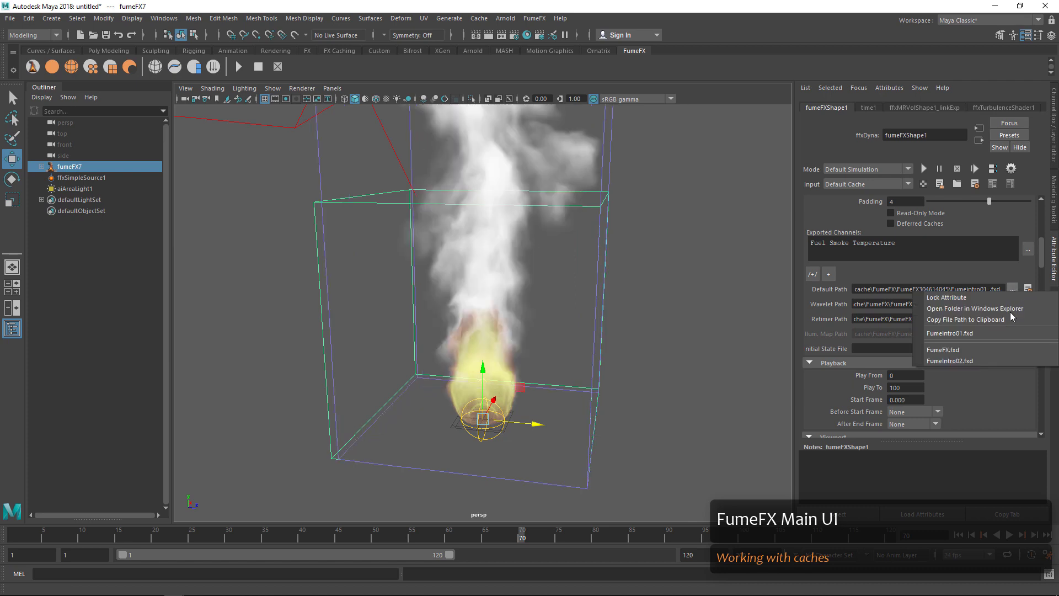
pyautogui.click(1005, 360)
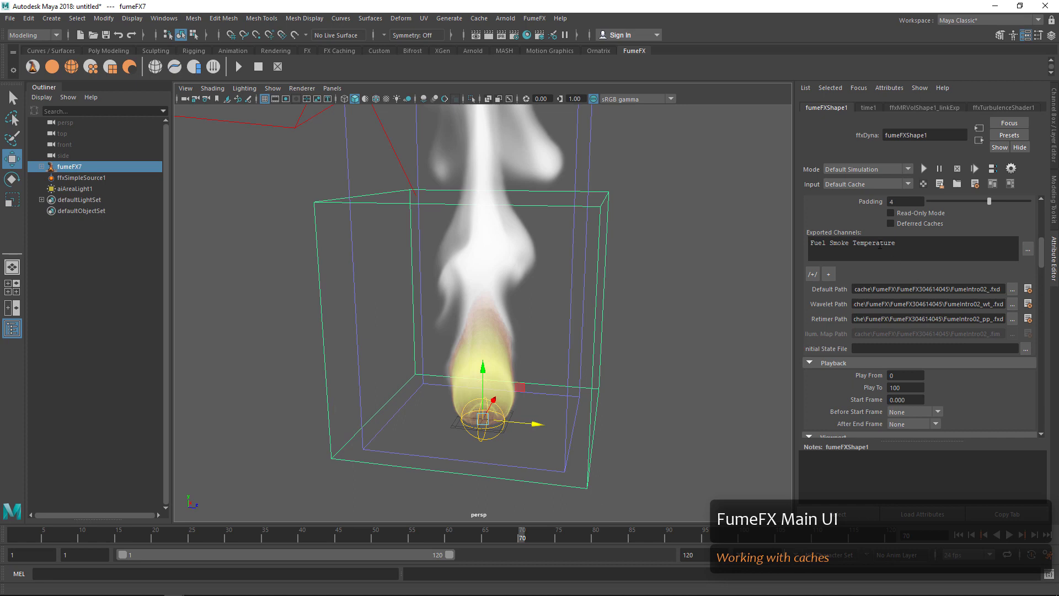
# - Raise the Vorticity Strength to 0.900 in the System section
pyautogui.scroll(-3, 905, 310)
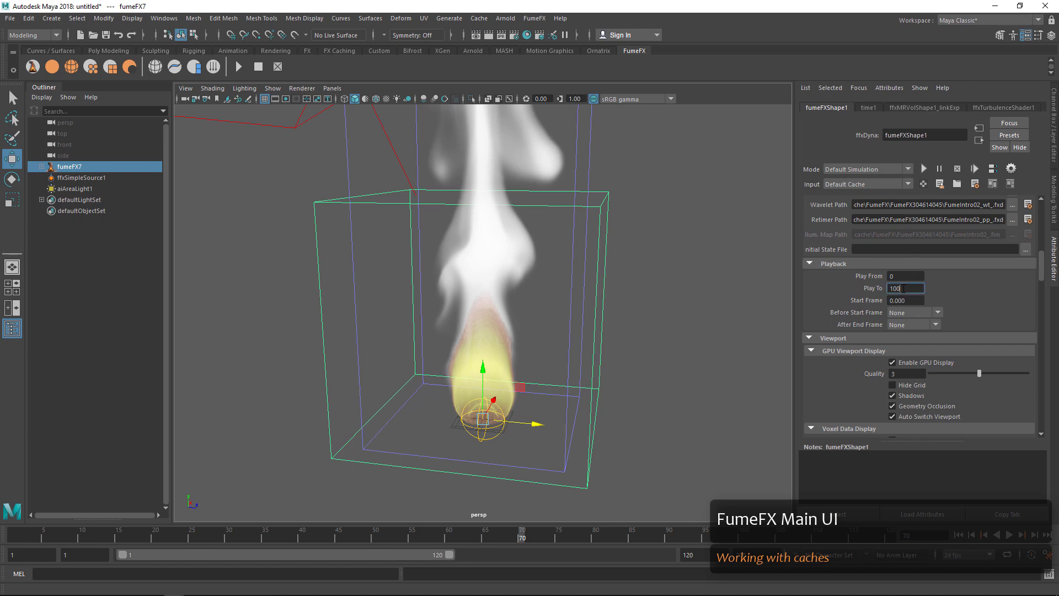
pyautogui.scroll(-2, 904, 288)
pyautogui.scroll(-5, 904, 288)
pyautogui.scroll(-10, 903, 288)
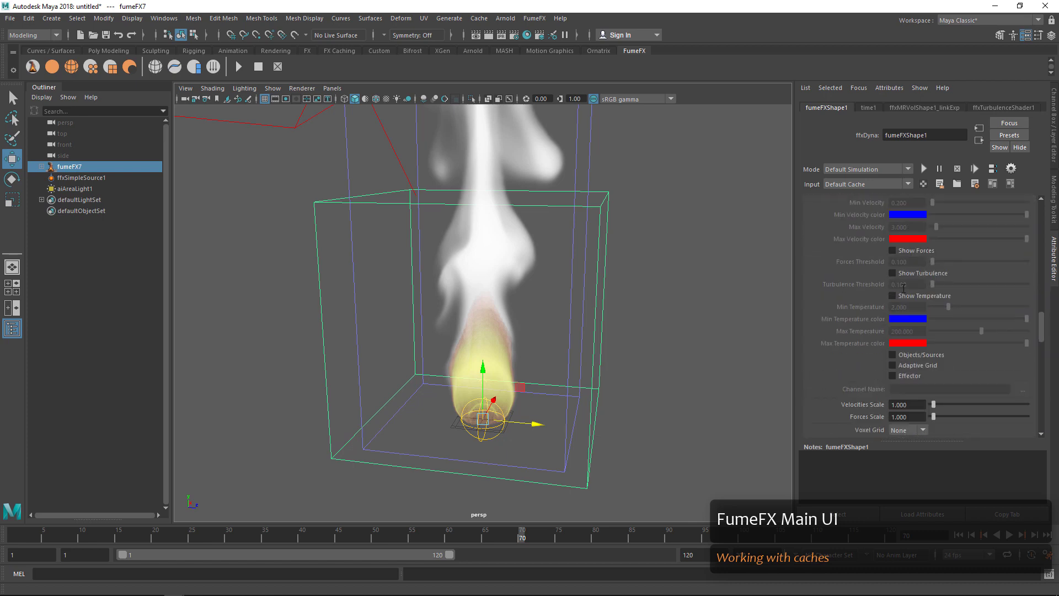
pyautogui.scroll(-5, 904, 286)
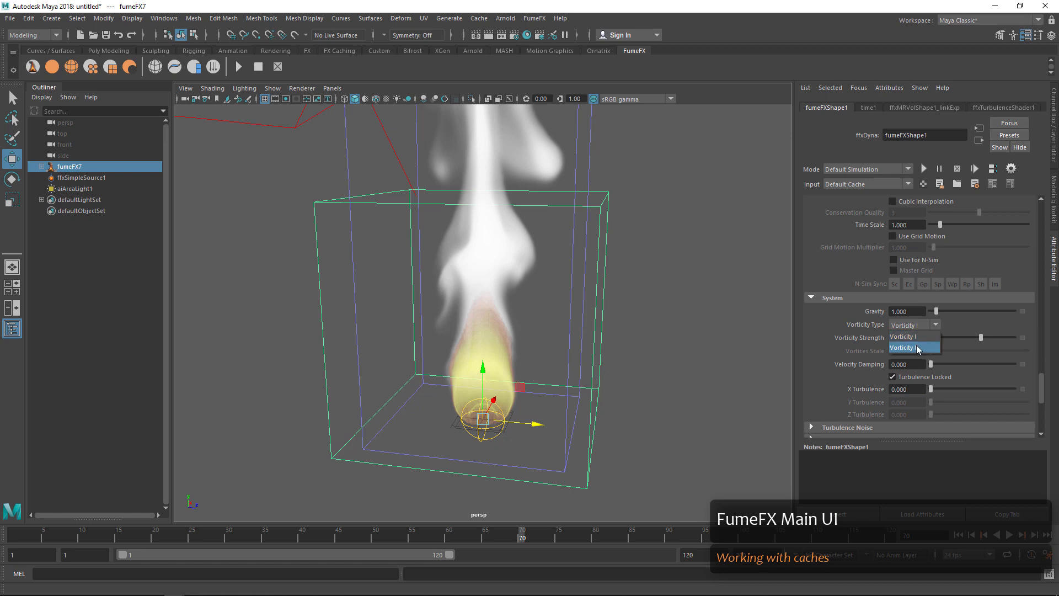
pyautogui.moveTo(918, 340); pyautogui.dragTo(900, 346)
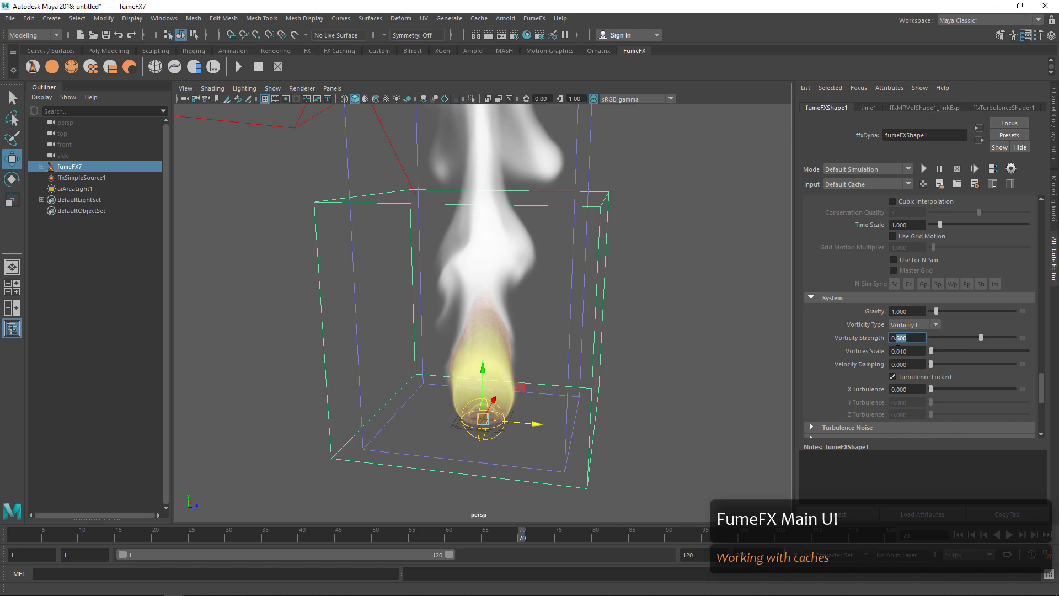
pyautogui.write('9')
pyautogui.press('Return')
pyautogui.scroll(10, 898, 350)
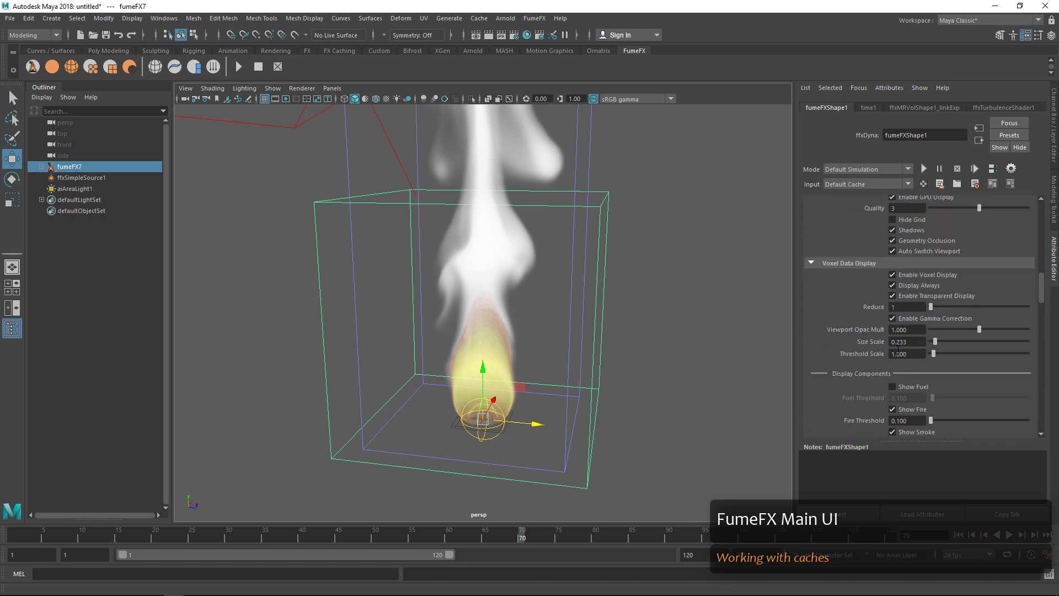
pyautogui.scroll(5, 898, 351)
# - Set the playback range to frames 0–30 and play back the cache
pyautogui.doubleClick(905, 309)
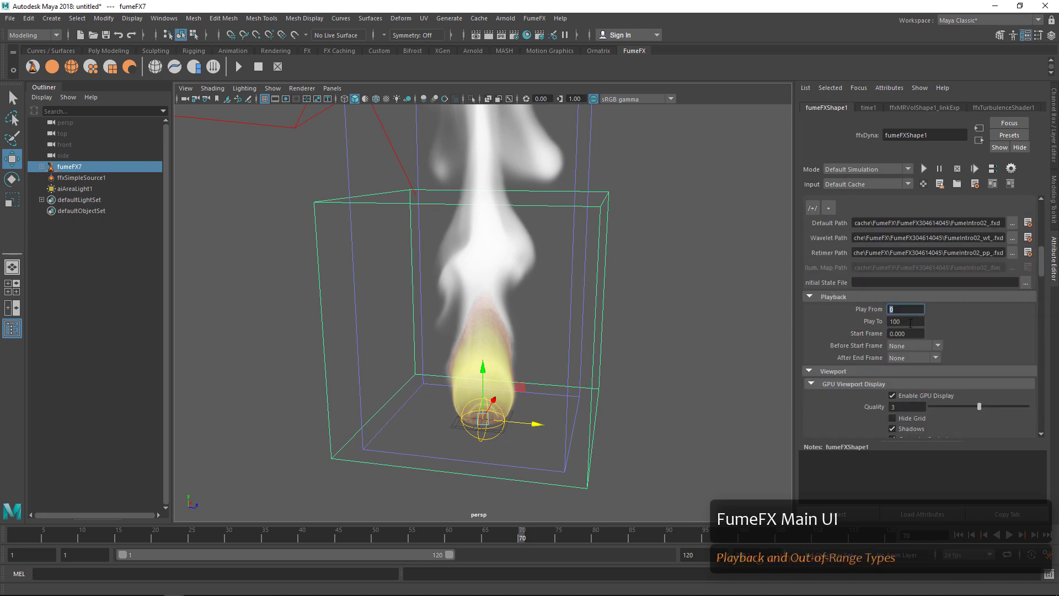
pyautogui.doubleClick(910, 321)
pyautogui.press('Return')
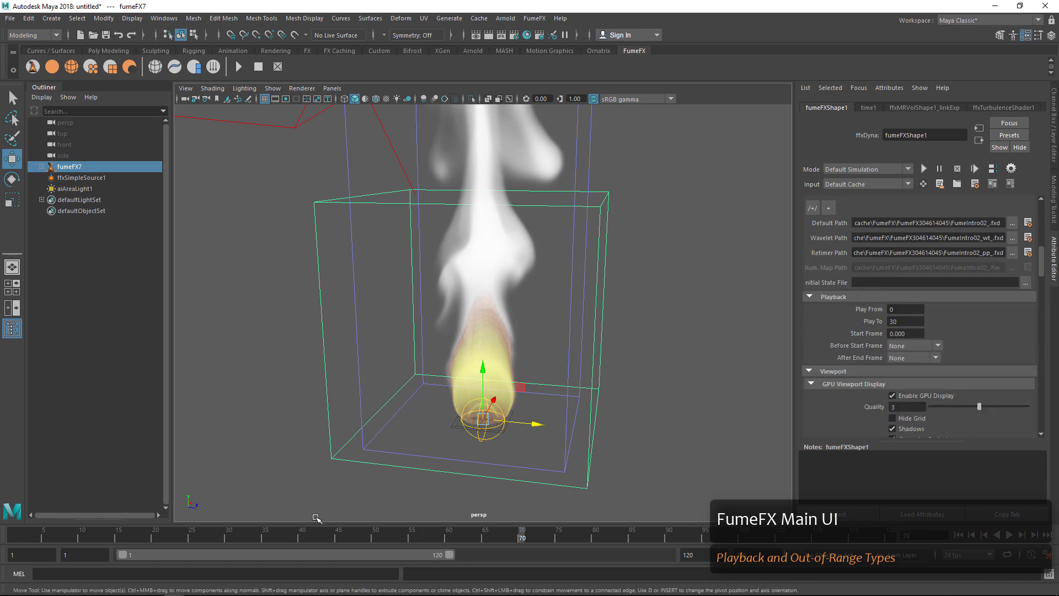
pyautogui.hotkey('alt', 'v')
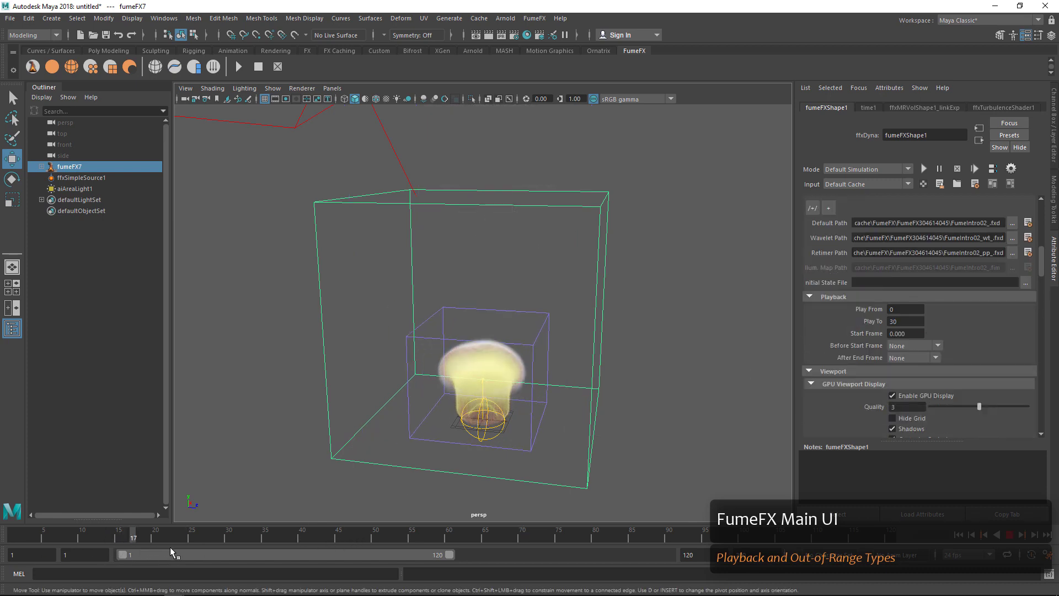
pyautogui.hotkey('alt', 'v')
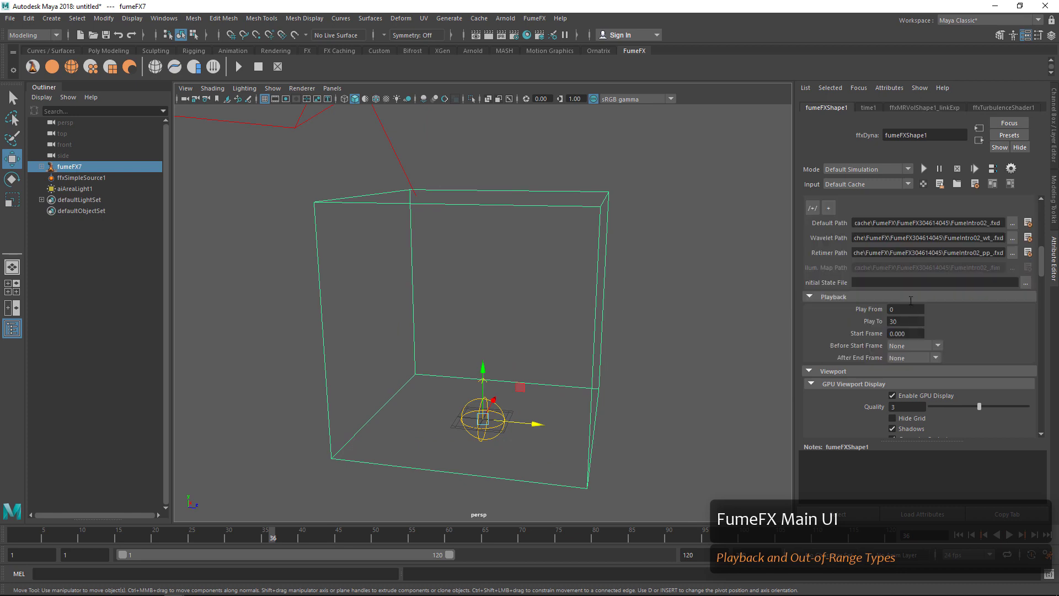
# - Try a playback range of frames 30–60, then return to frame 1
pyautogui.click(908, 309)
pyautogui.write('30')
pyautogui.press('Tab')
pyautogui.write('60')
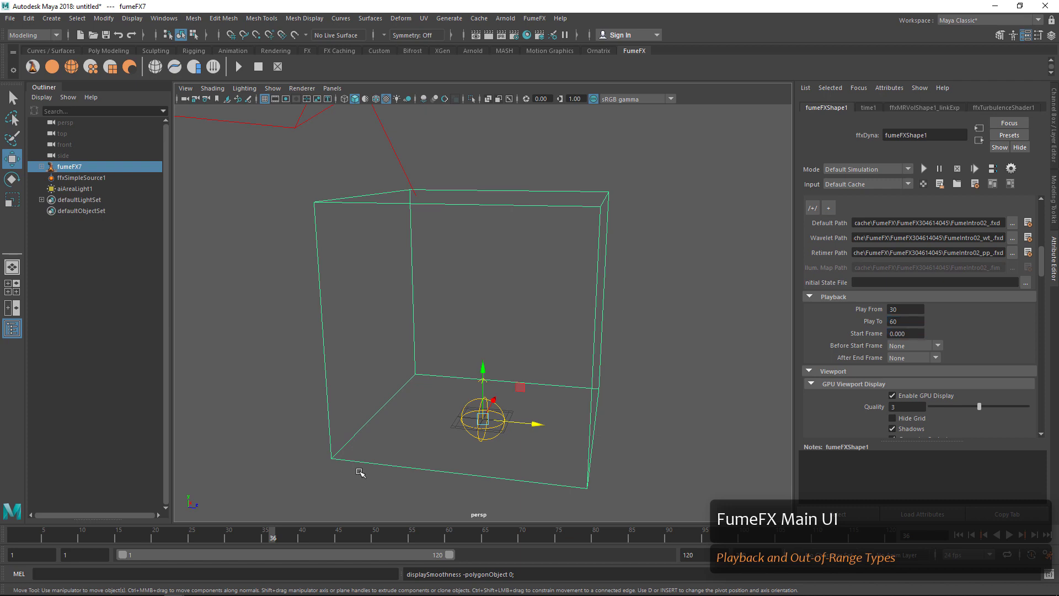
pyautogui.click(267, 536)
pyautogui.moveTo(142, 535); pyautogui.dragTo(14, 536)
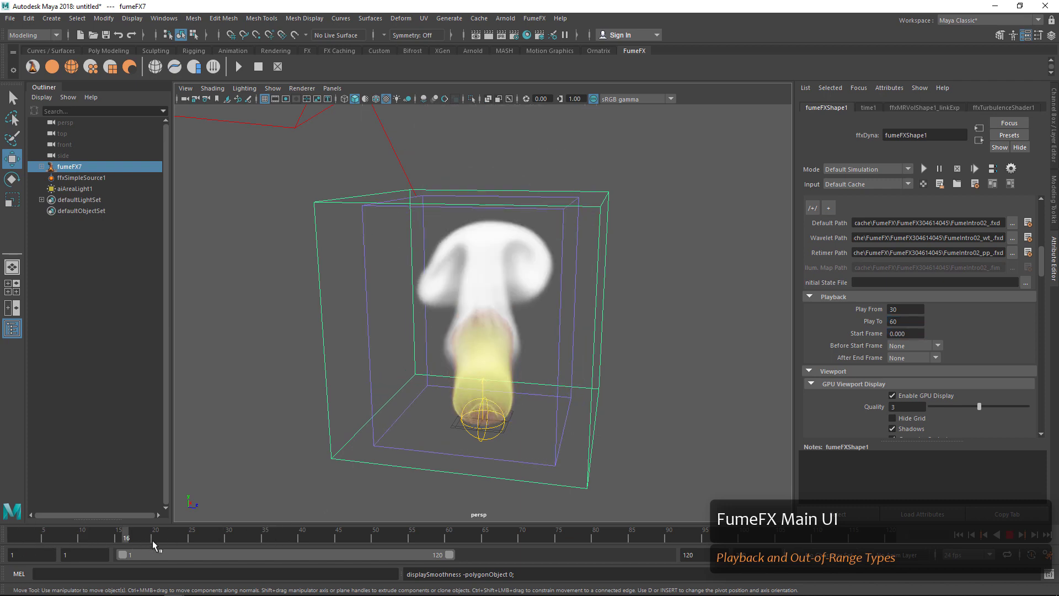
# - Set the Start Frame to 30 and scrub forward to frame 21
pyautogui.click(913, 334)
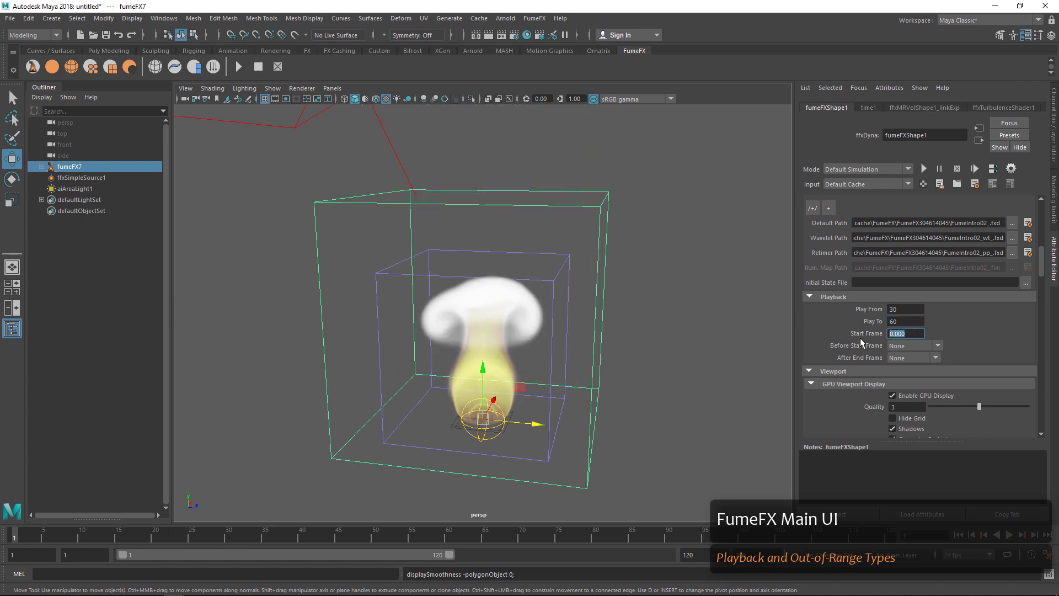
pyautogui.write('30')
pyautogui.press('Return')
pyautogui.moveTo(52, 541); pyautogui.dragTo(207, 551)
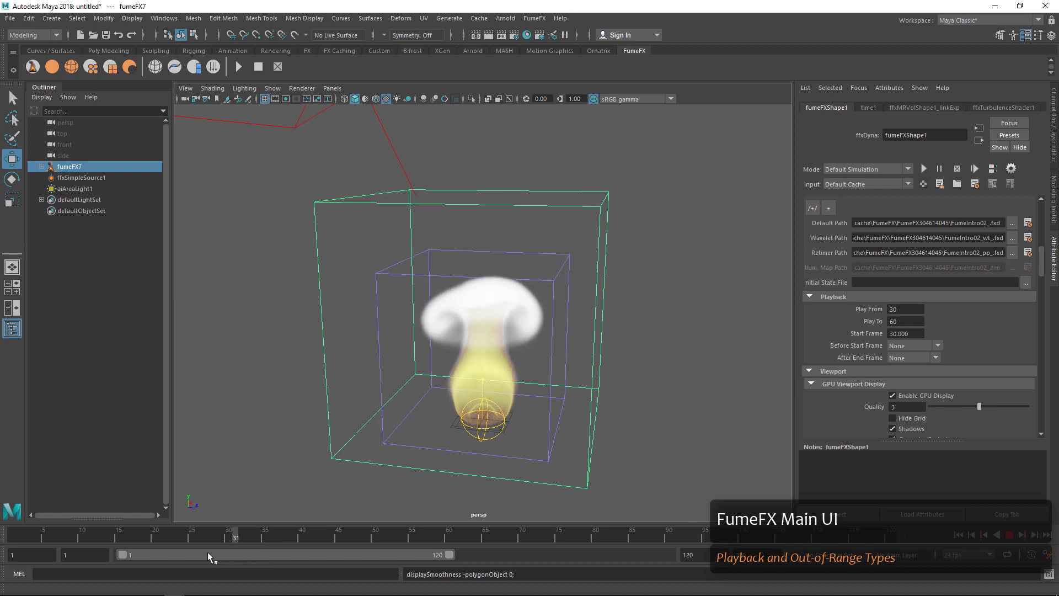
# - Reset Play From to 0 and Play To to 30, then scrub to frame 71
pyautogui.doubleClick(899, 309)
pyautogui.write('0')
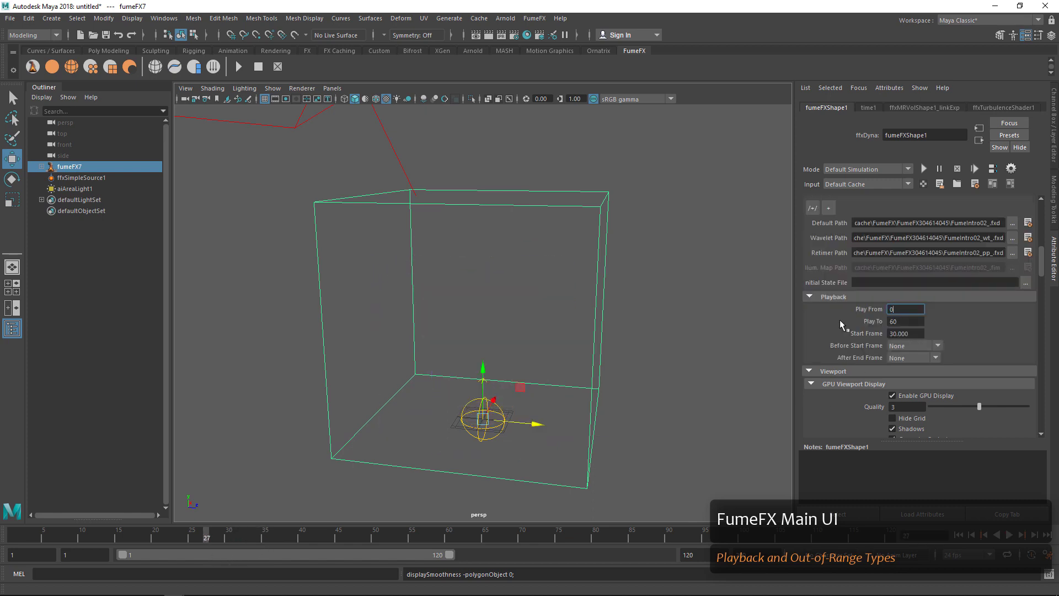
pyautogui.press('Return')
pyautogui.doubleClick(908, 321)
pyautogui.write('30')
pyautogui.press('Return')
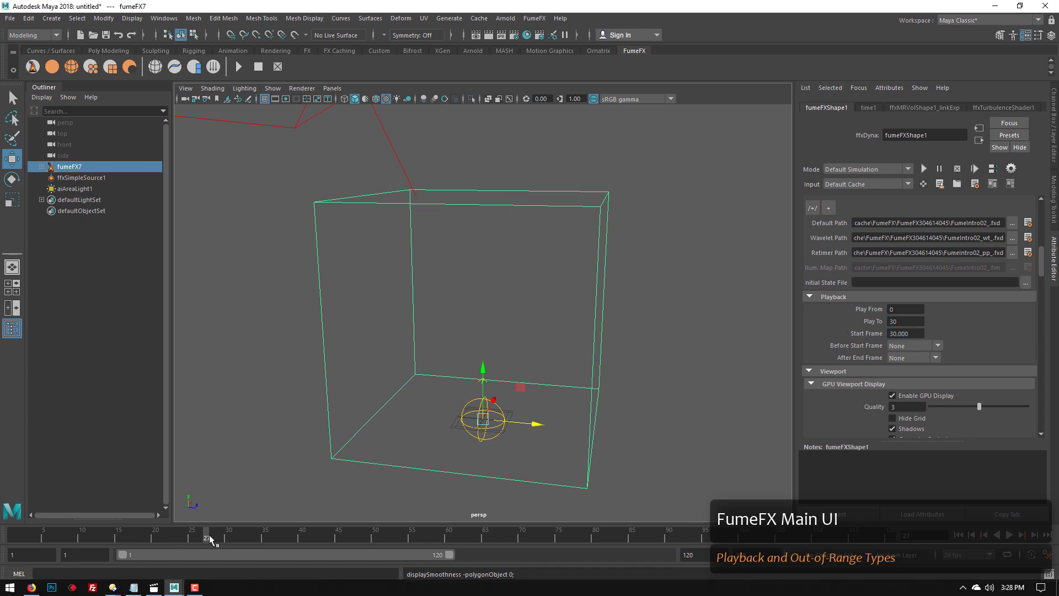
pyautogui.moveTo(210, 535)
pyautogui.mouseDown()
pyautogui.moveTo(526, 543)
pyautogui.moveTo(184, 542)
pyautogui.mouseUp()
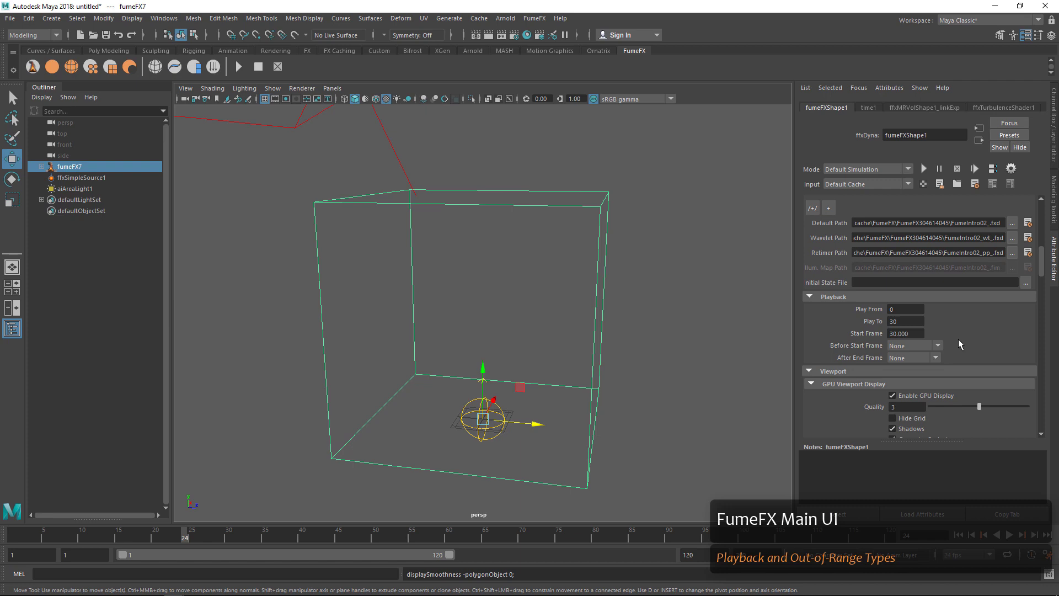
# - Set Before Start Frame to Cycle and play the animation to test it
pyautogui.click(912, 346)
pyautogui.click(903, 368)
pyautogui.click(908, 346)
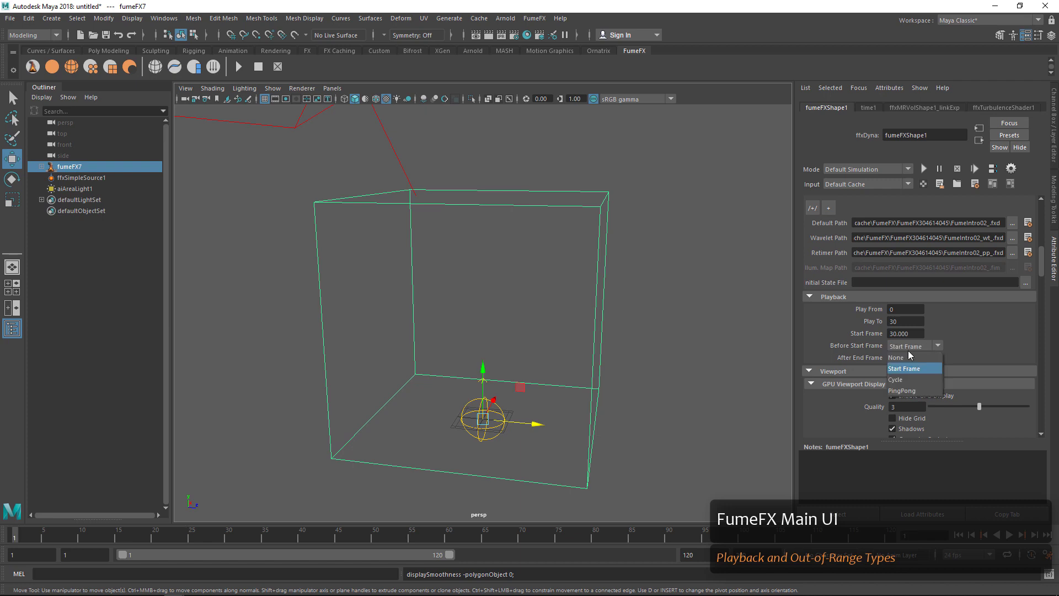
pyautogui.click(908, 380)
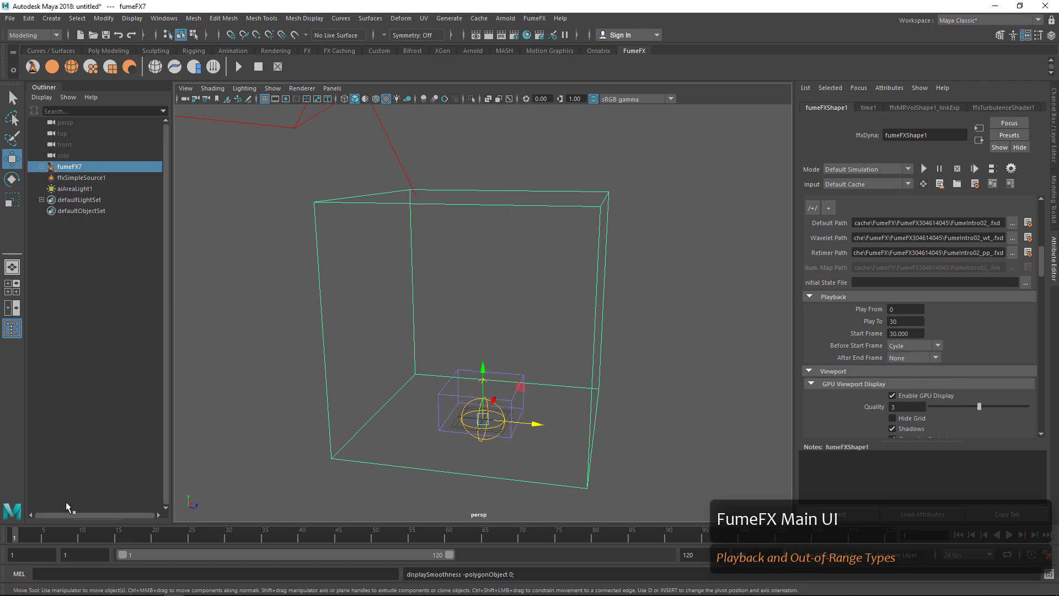
pyautogui.hotkey('alt', 'v')
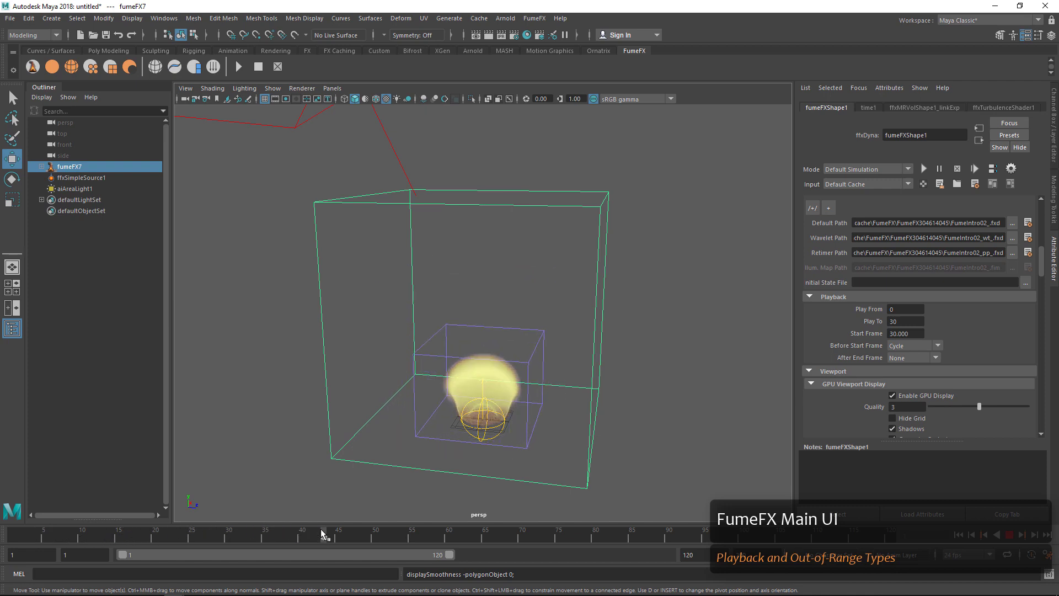
pyautogui.hotkey('alt', 'v')
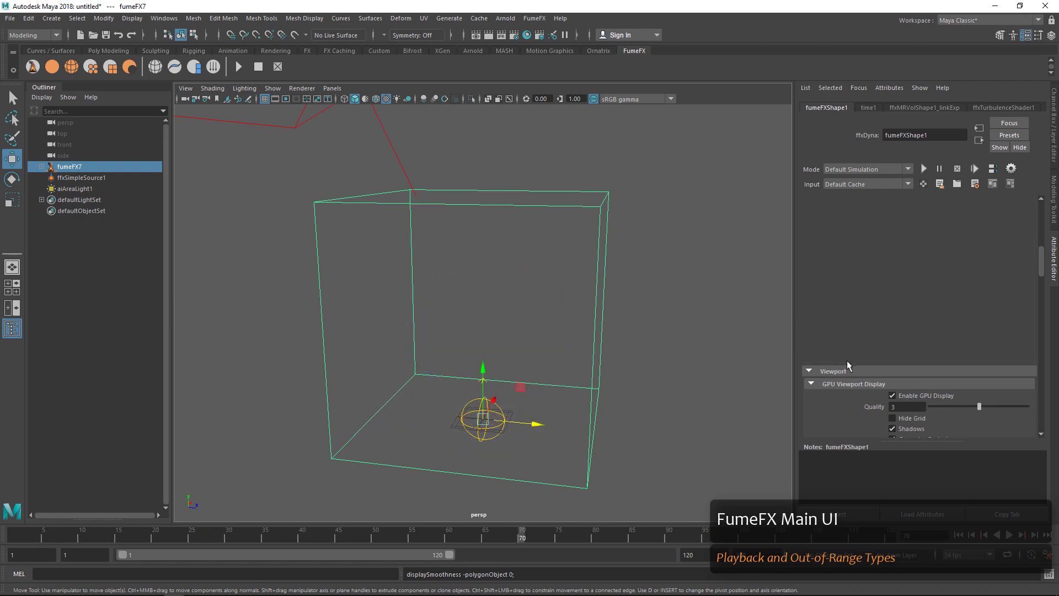
# - Set After End Frame to PingPong and preview it from the first frame
pyautogui.click(893, 358)
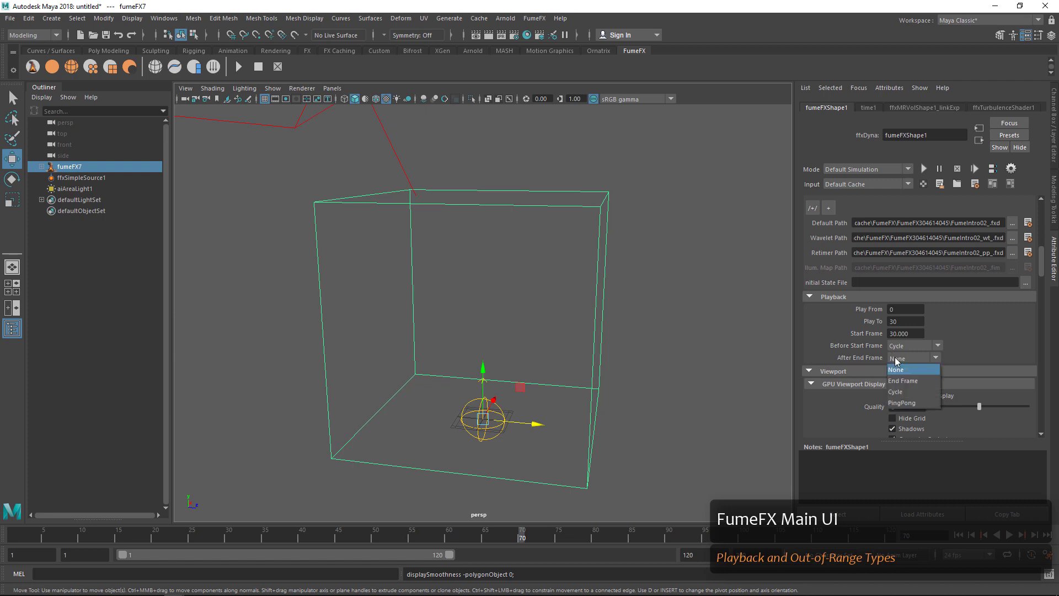
pyautogui.click(909, 406)
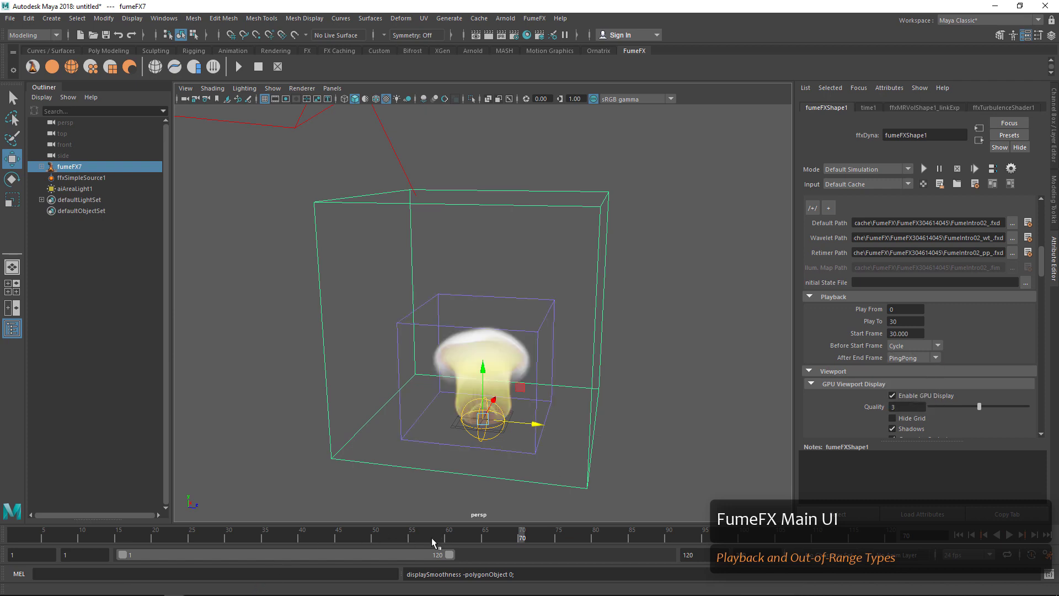
pyautogui.hotkey('shift', 'alt', 'v')
pyautogui.hotkey('alt', 'v')
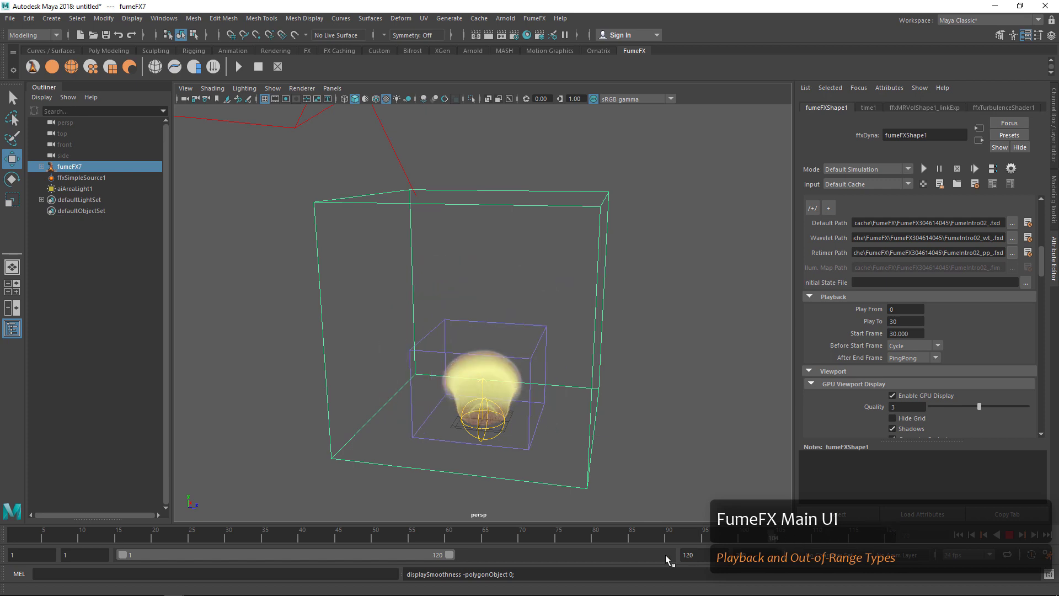
pyautogui.moveTo(665, 558); pyautogui.dragTo(264, 534)
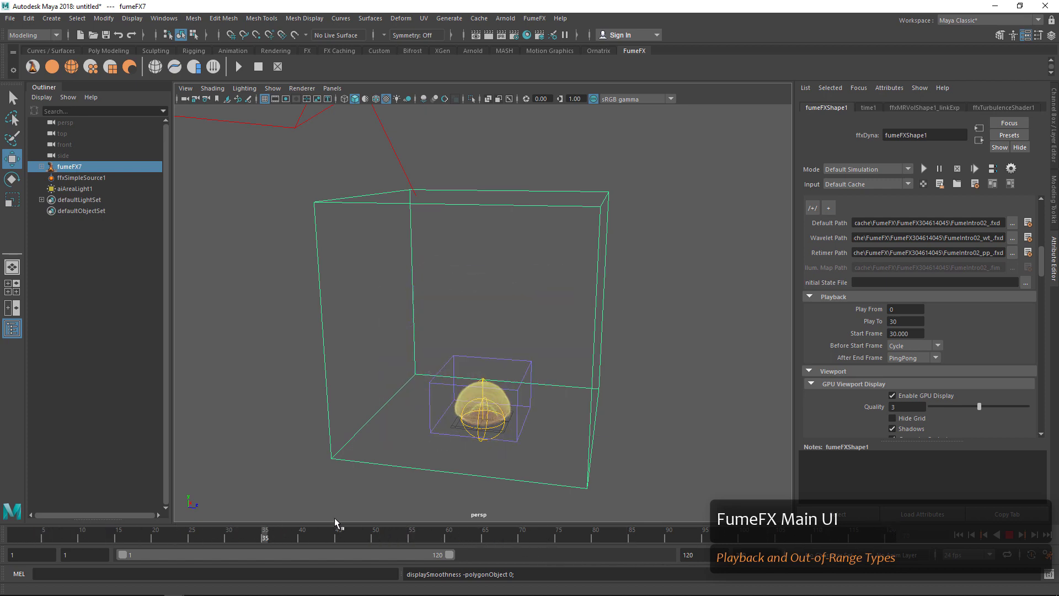
pyautogui.moveTo(335, 519); pyautogui.dragTo(478, 516)
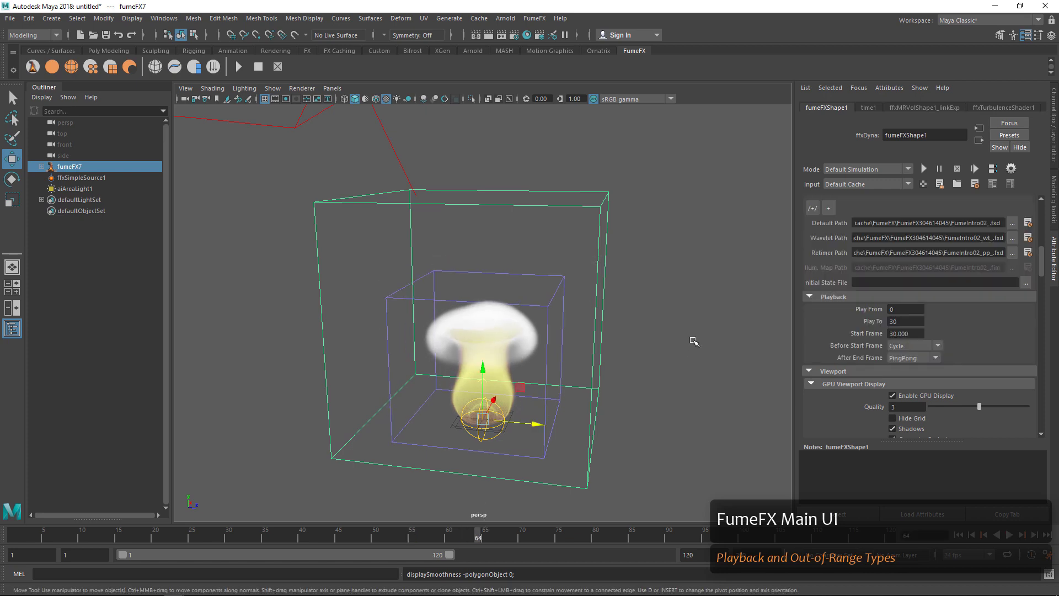
# - Load the FumeIntro01.fxd cache from the recent cache files list
pyautogui.rightClick(1012, 223)
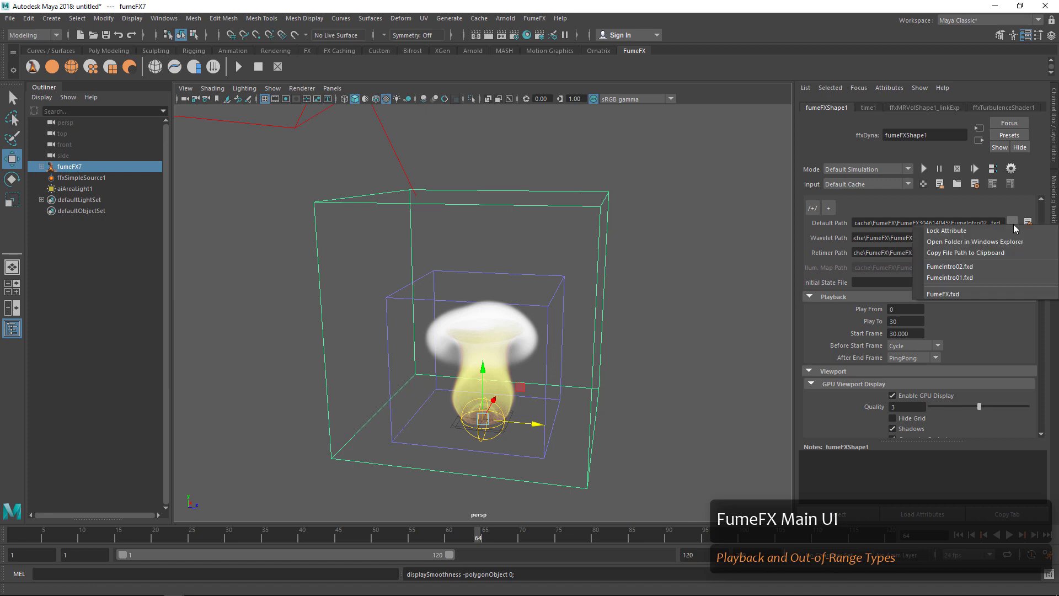
pyautogui.click(1015, 277)
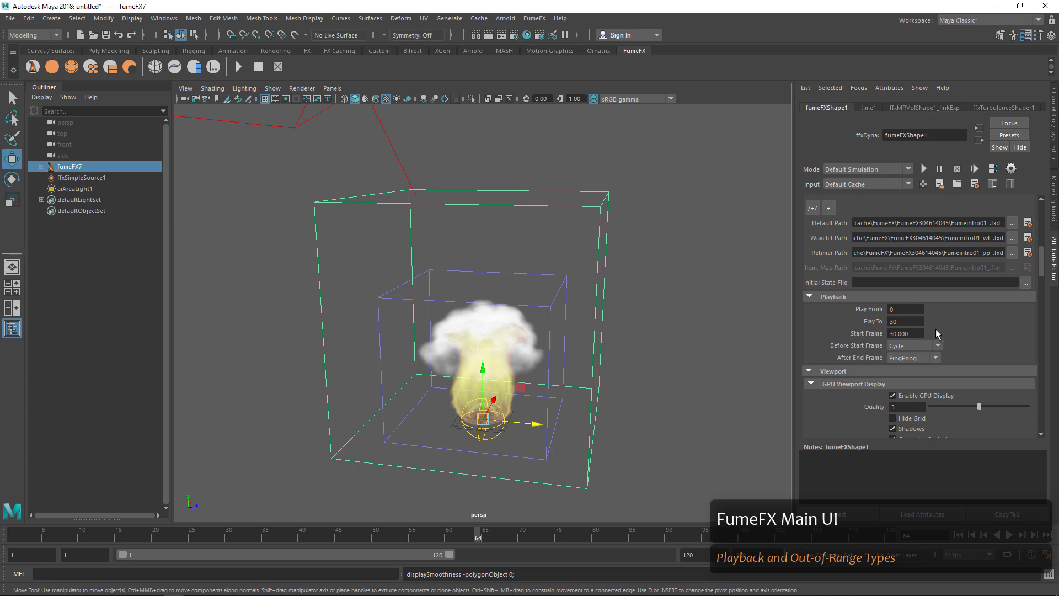
pyautogui.scroll(-2, 935, 328)
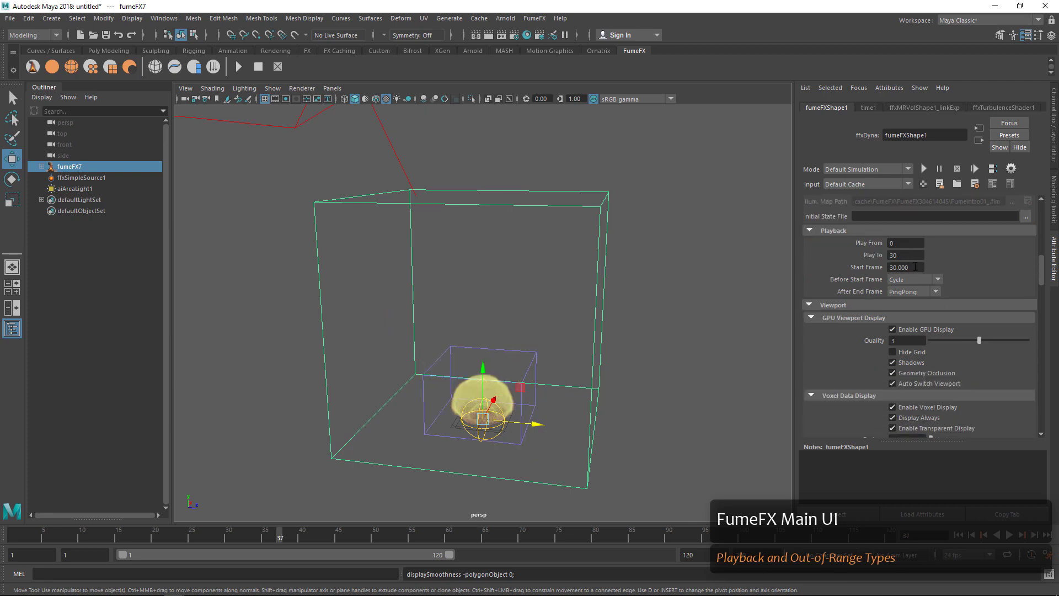
# - Set the Start Frame to 0 and Play To to 70
pyautogui.click(915, 266)
pyautogui.write('0')
pyautogui.click(910, 254)
pyautogui.write('70')
pyautogui.press('Return')
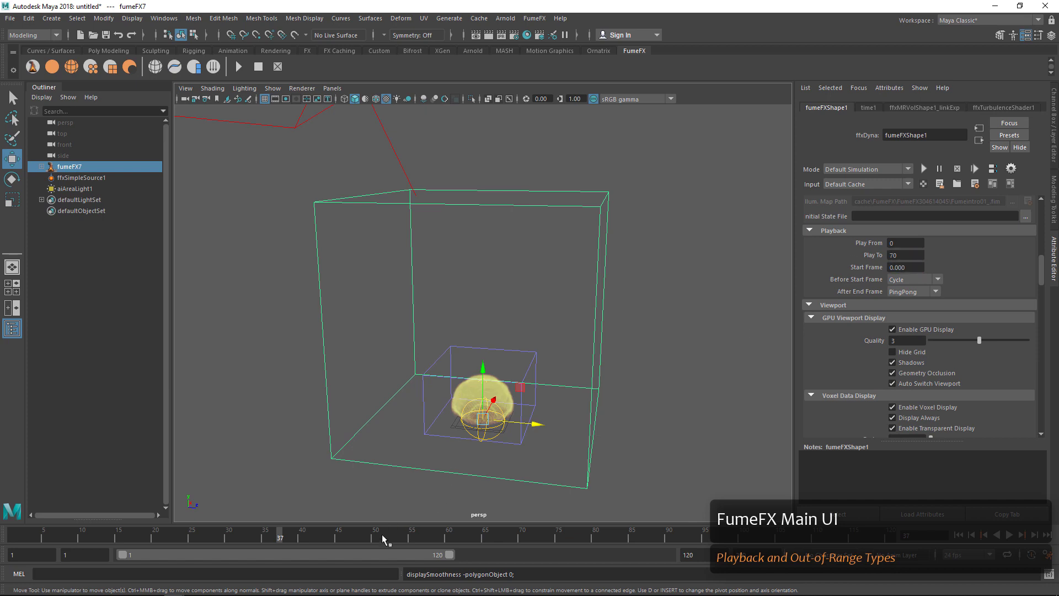